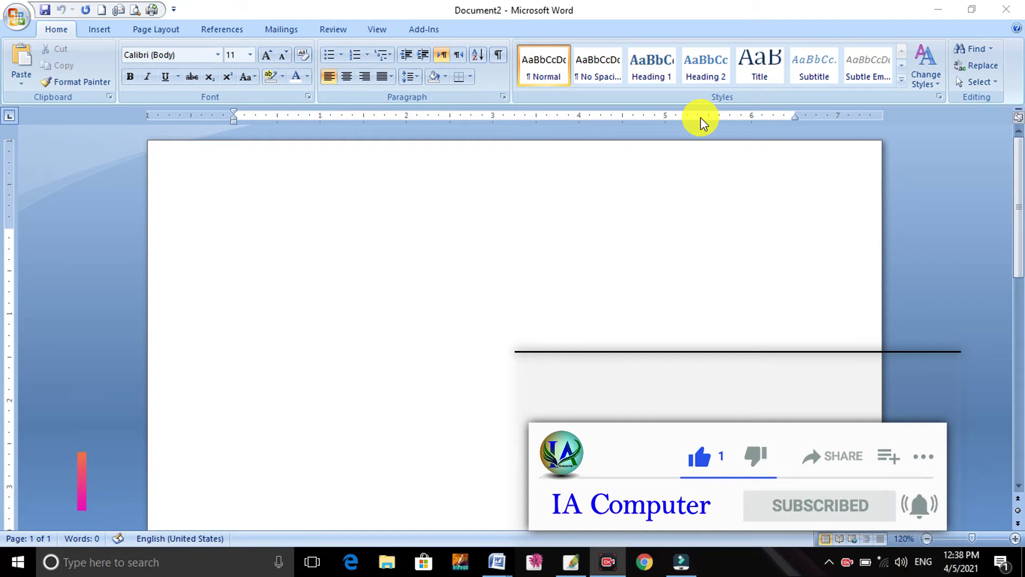
Type the person's full name on the document's first line and select it.
{"action": "left_click", "coordinate": [381, 259]}
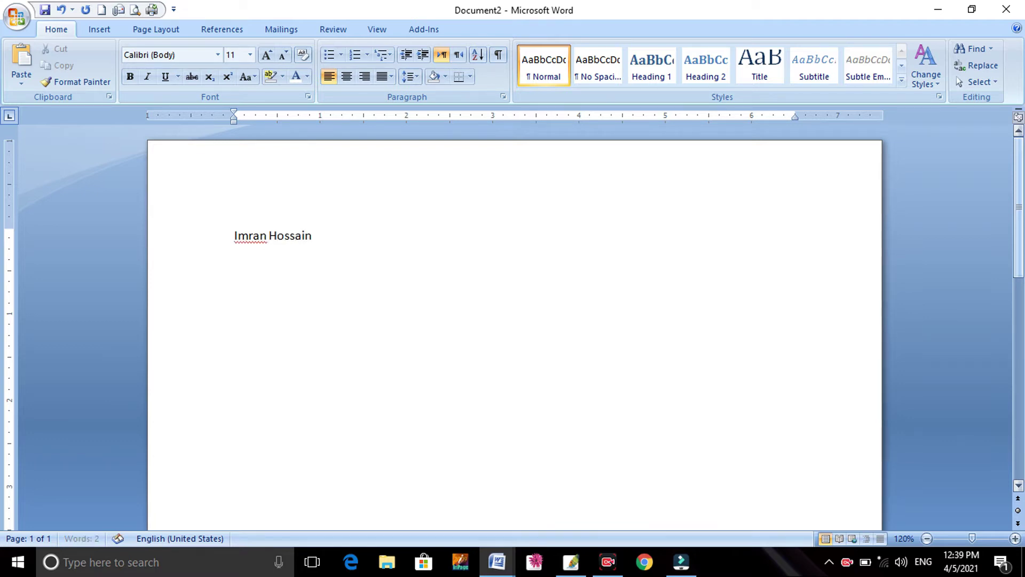
{"action": "left_click", "coordinate": [197, 235]}
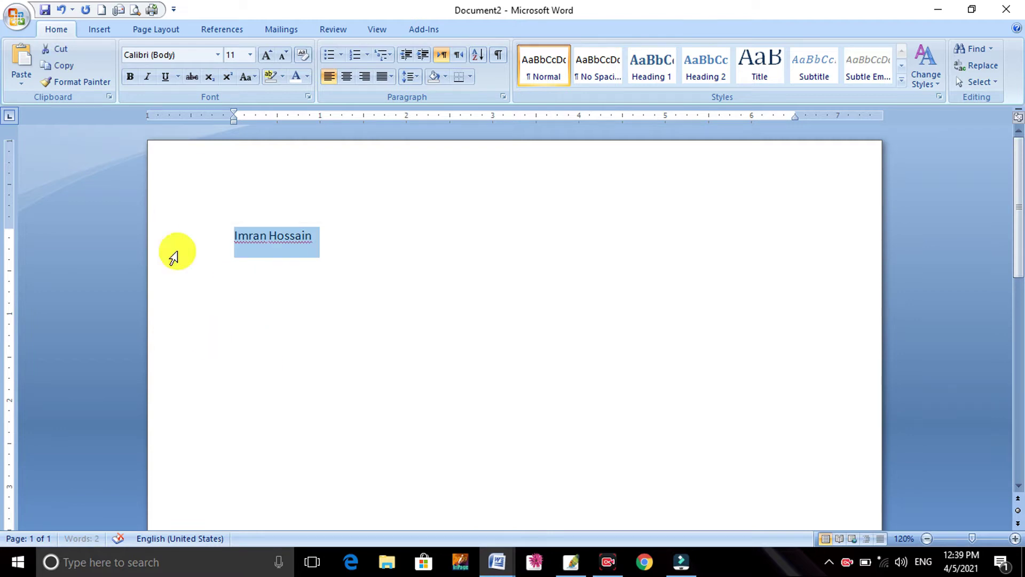
Start WordArt for the name using the 3D style in row 5, column 5.
{"action": "left_click", "coordinate": [108, 33]}
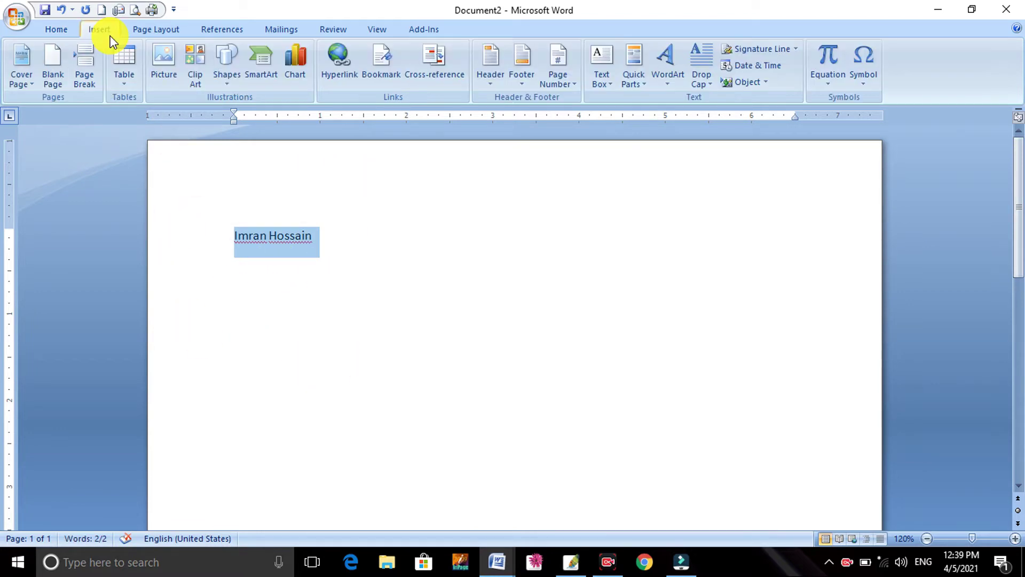
{"action": "left_click", "coordinate": [669, 86]}
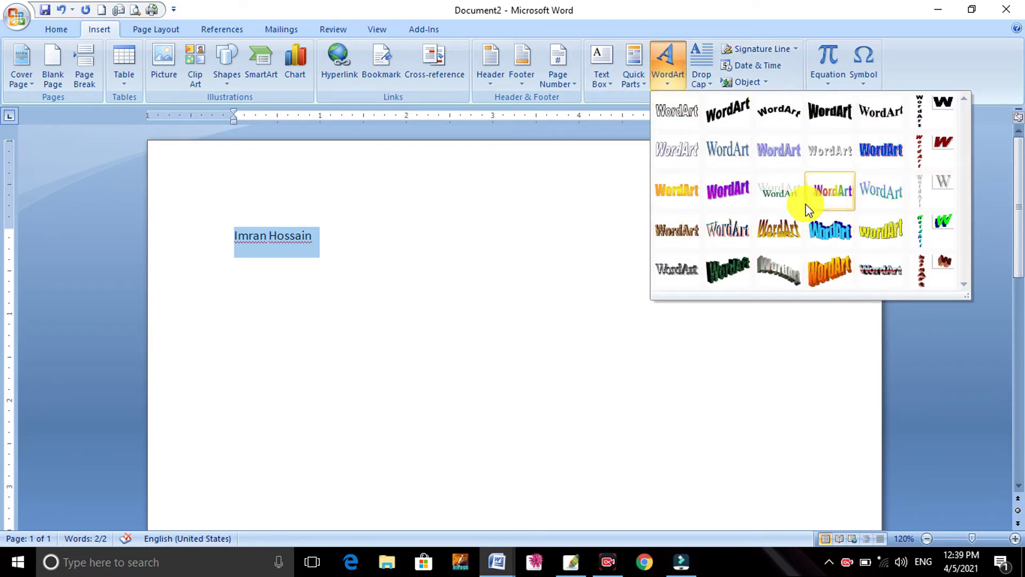
{"action": "left_click", "coordinate": [868, 261]}
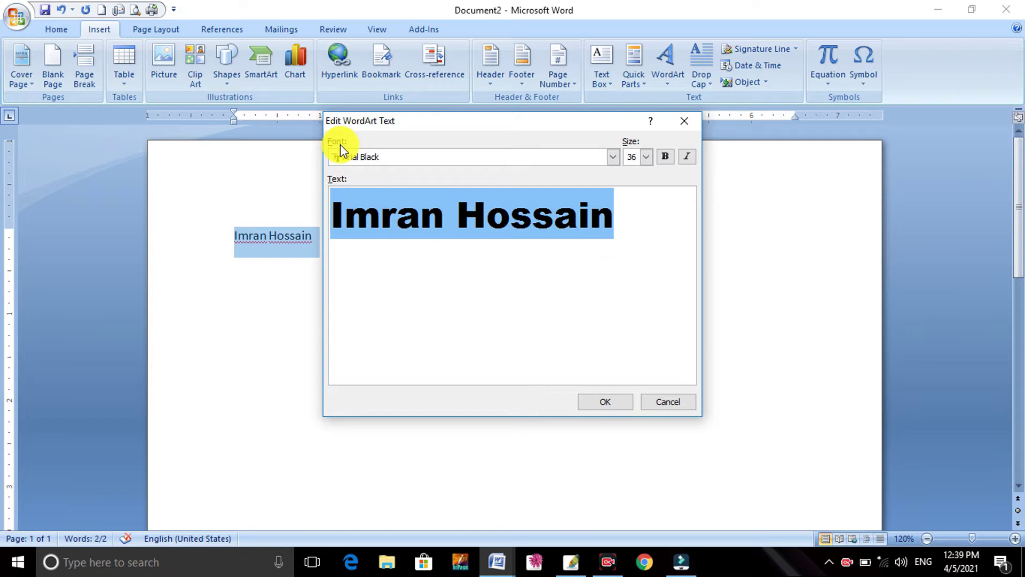
Set the WordArt text font to Arial Unicode MS.
{"action": "left_click", "coordinate": [428, 158]}
{"action": "scroll", "coordinate": [435, 213], "scroll_direction": "up", "scroll_amount": 2}
{"action": "scroll", "coordinate": [435, 214], "scroll_direction": "up", "scroll_amount": 5}
{"action": "scroll", "coordinate": [434, 214], "scroll_direction": "up", "scroll_amount": 2}
{"action": "left_click", "coordinate": [418, 214]}
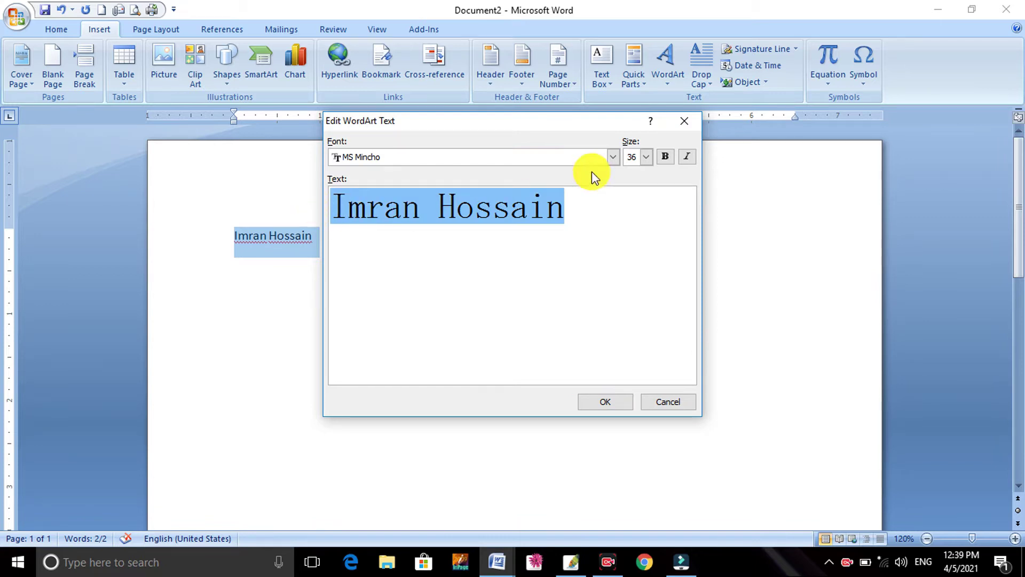
{"action": "left_click", "coordinate": [556, 159]}
{"action": "scroll", "coordinate": [515, 227], "scroll_direction": "up", "scroll_amount": 2}
{"action": "scroll", "coordinate": [516, 227], "scroll_direction": "up", "scroll_amount": 2}
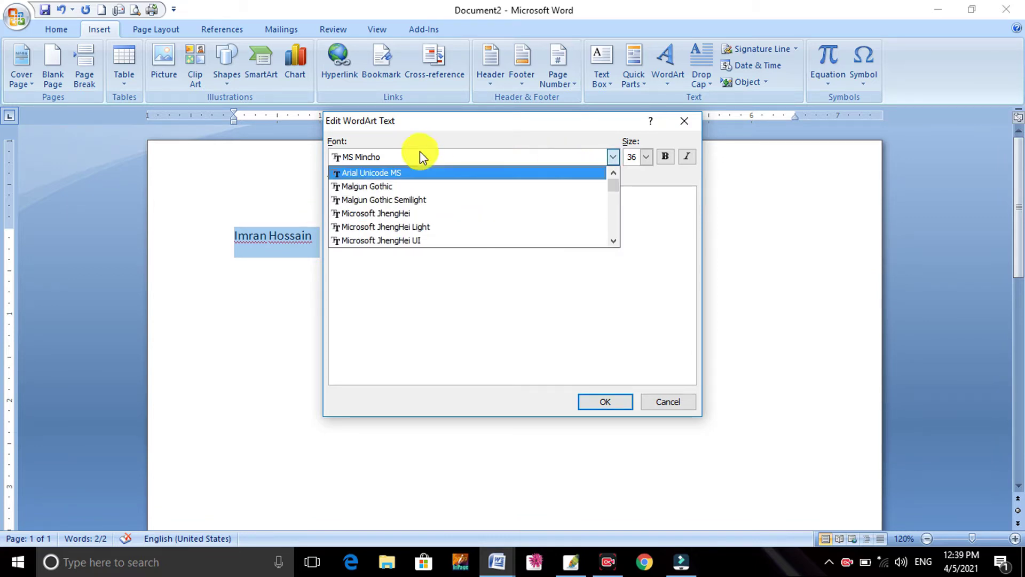
{"action": "left_click", "coordinate": [423, 180]}
Make the WordArt text bold at size 40 and insert it.
{"action": "left_click", "coordinate": [660, 160]}
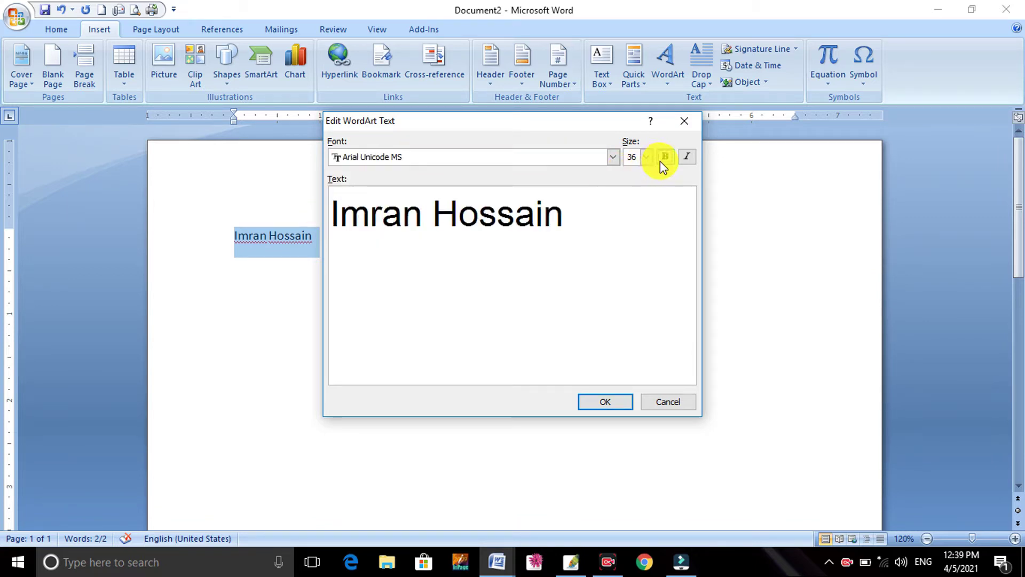
{"action": "left_click", "coordinate": [688, 156]}
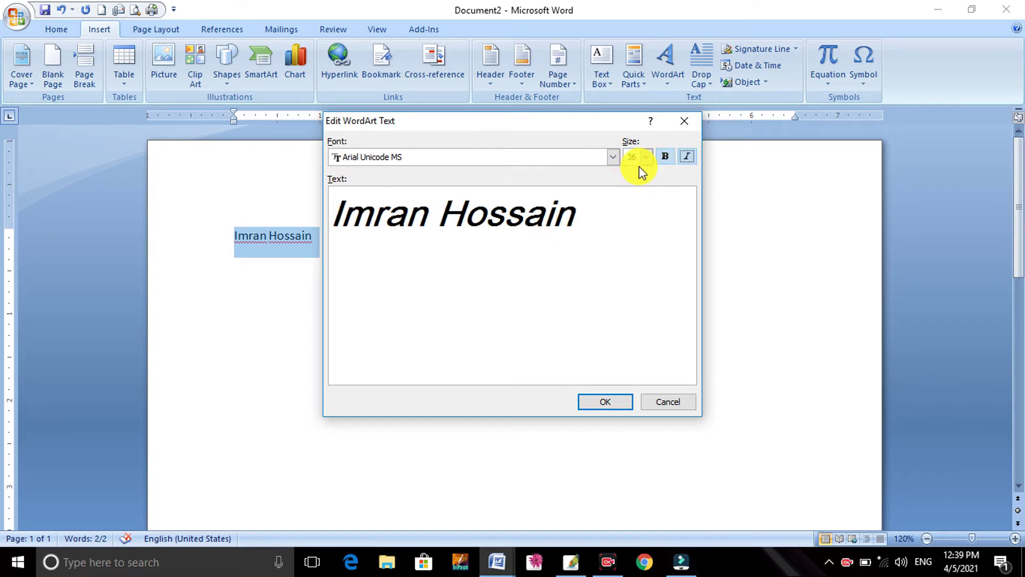
{"action": "left_click", "coordinate": [687, 156]}
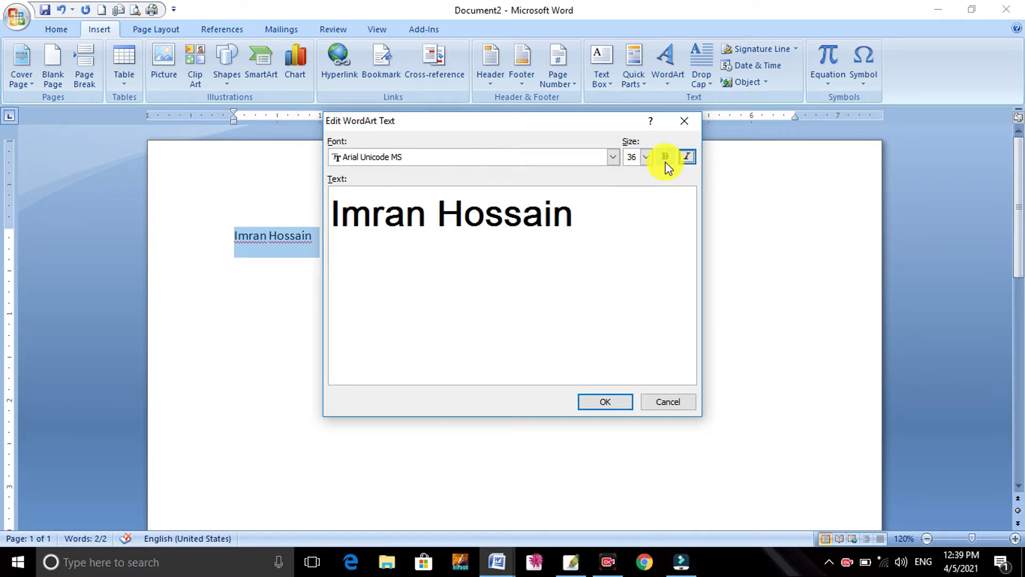
{"action": "left_click", "coordinate": [646, 157]}
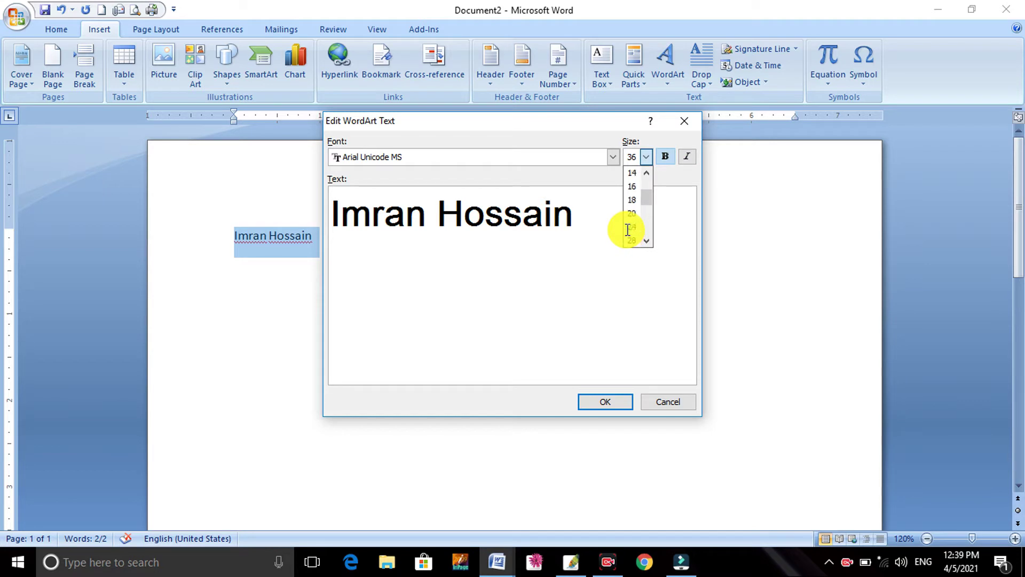
{"action": "scroll", "coordinate": [628, 227], "scroll_direction": "down", "scroll_amount": 5}
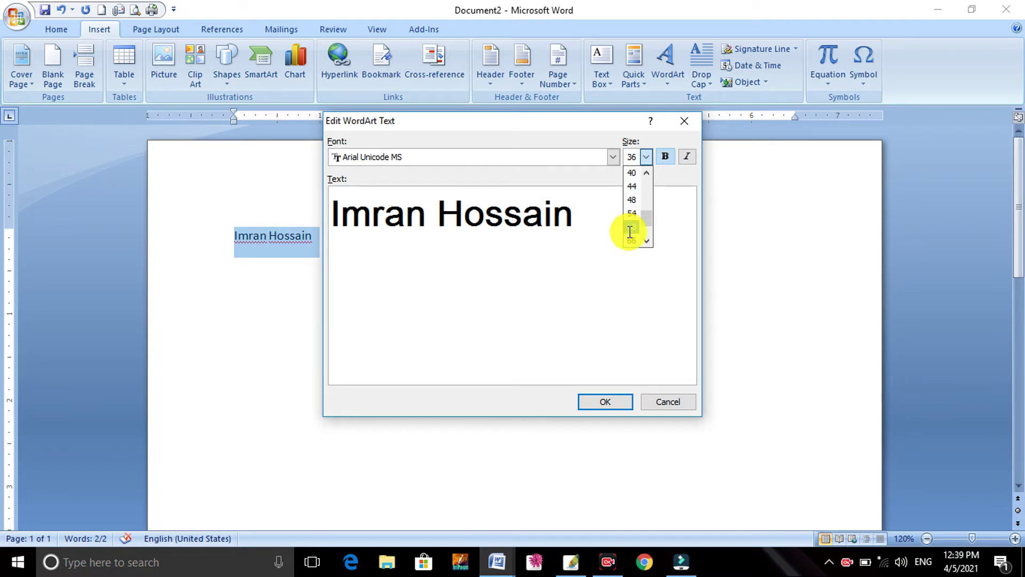
{"action": "left_click", "coordinate": [630, 226]}
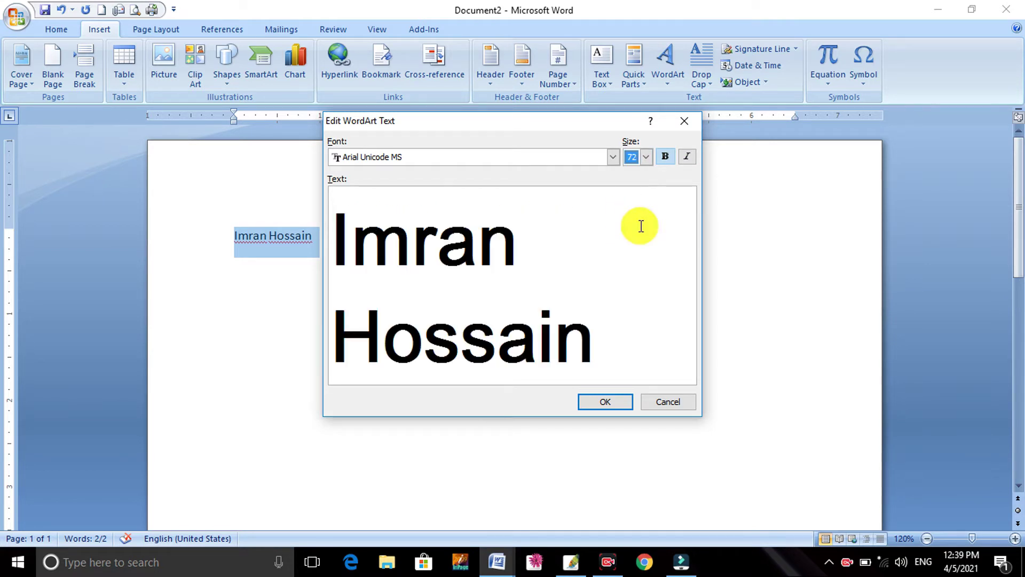
{"action": "left_click", "coordinate": [646, 157]}
{"action": "scroll", "coordinate": [639, 196], "scroll_direction": "up", "scroll_amount": 3}
{"action": "left_click", "coordinate": [636, 187]}
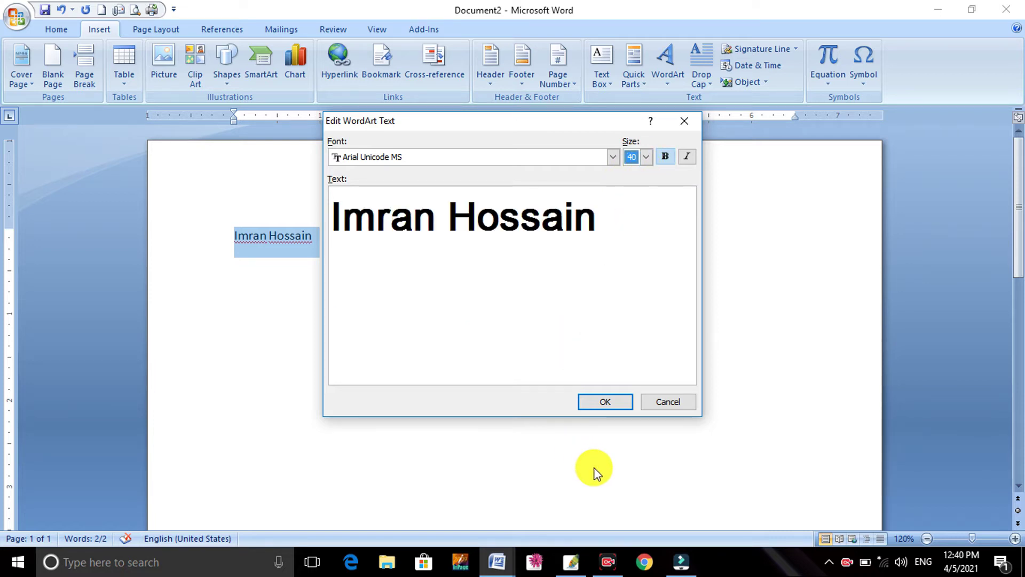
{"action": "left_click", "coordinate": [604, 402]}
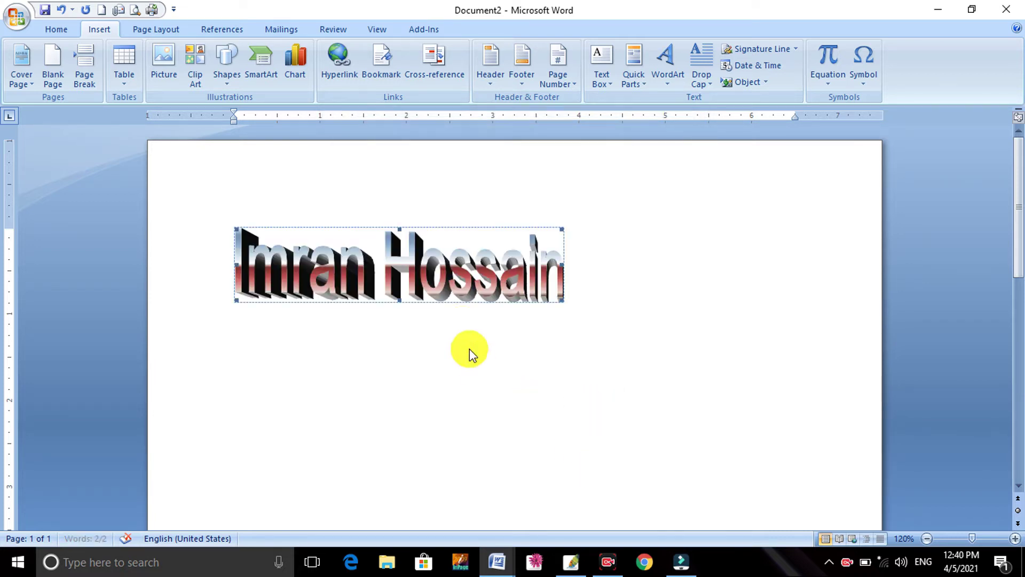
Enlarge the WordArt to 1.46 by 5.87 inches and apply the rainbow gradient style.
{"action": "left_click_drag", "start_coordinate": [561, 300], "coordinate": [761, 367]}
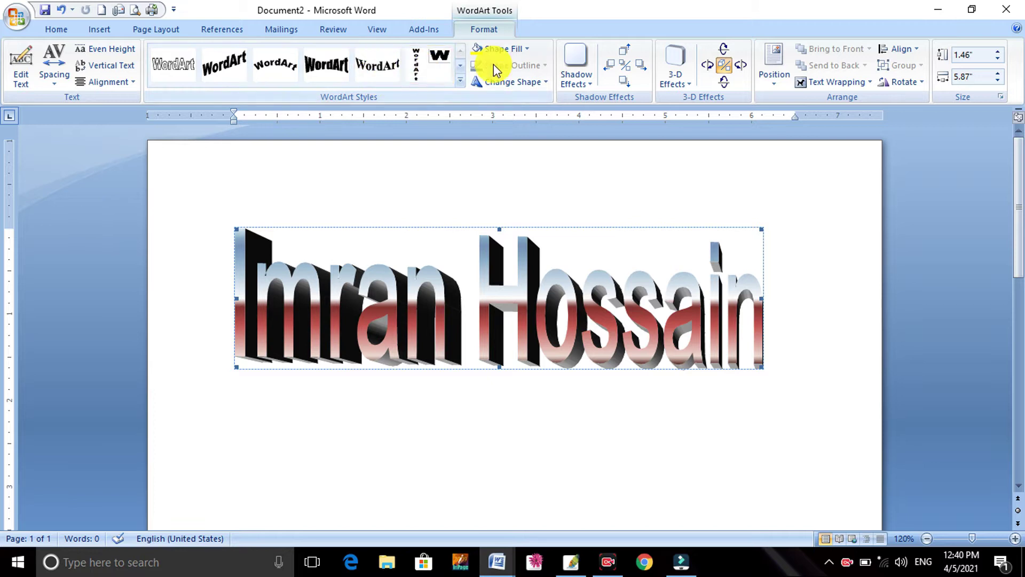
{"action": "left_click", "coordinate": [461, 81]}
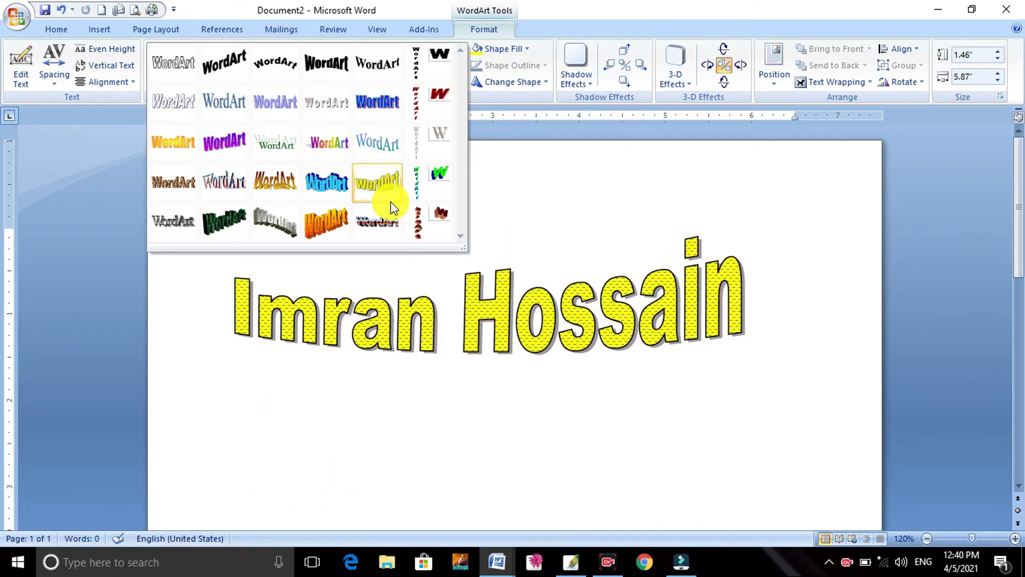
{"action": "left_click", "coordinate": [345, 152]}
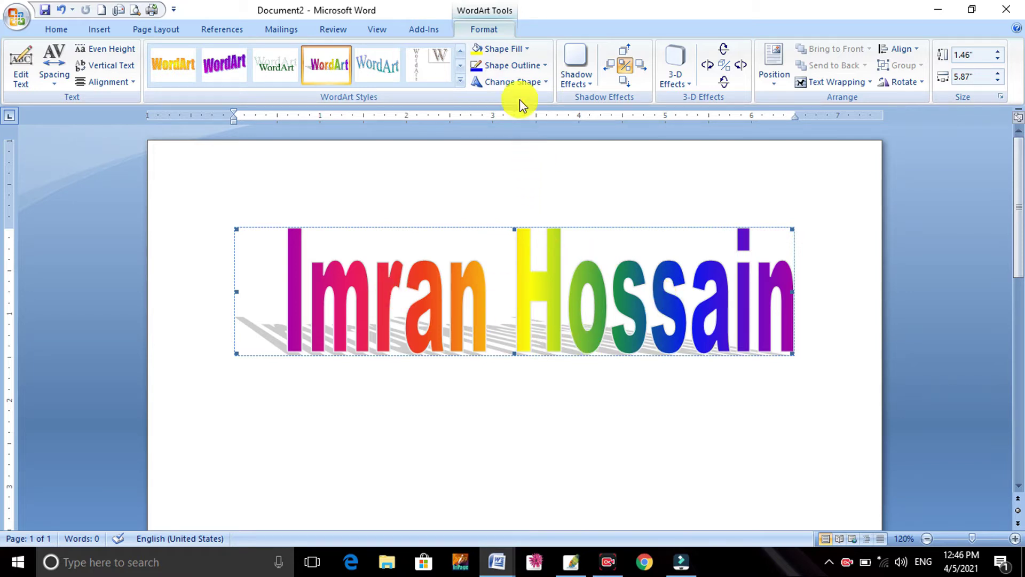
{"action": "left_click", "coordinate": [503, 56]}
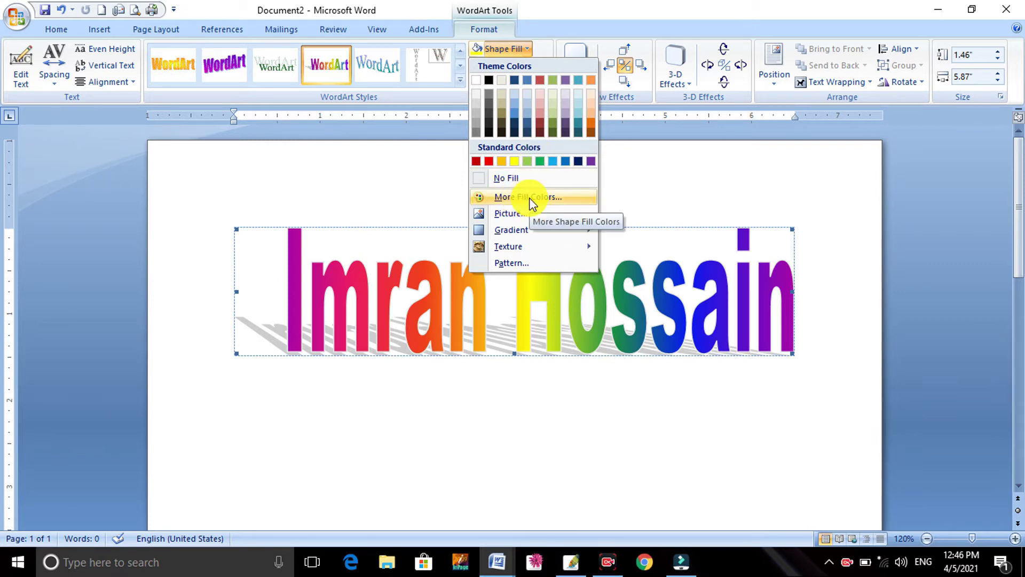
Fill the WordArt letters with solid dark blue from the Standard colour palette.
{"action": "left_click", "coordinate": [530, 198]}
{"action": "left_click", "coordinate": [419, 148]}
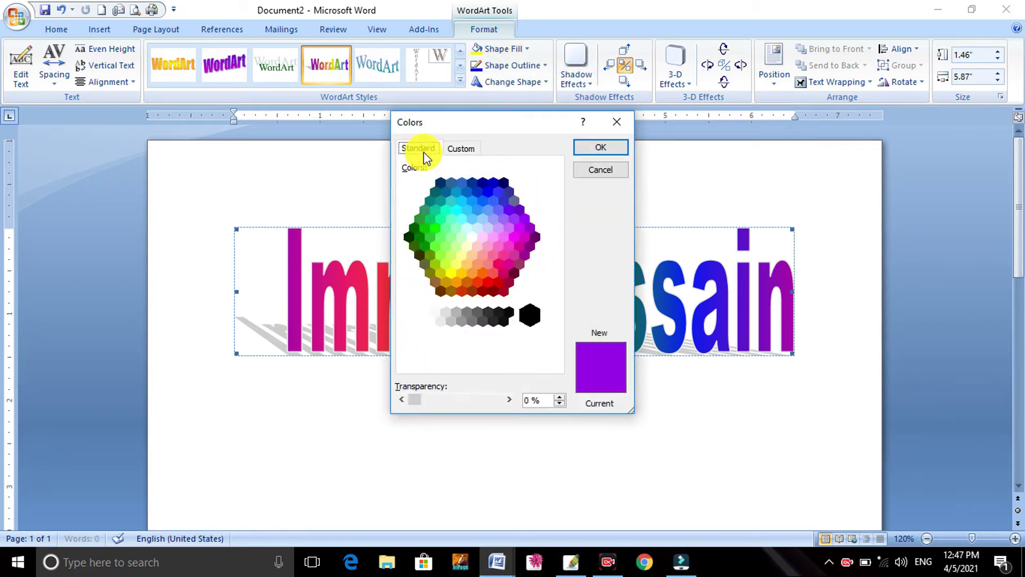
{"action": "left_click", "coordinate": [477, 184]}
{"action": "left_click", "coordinate": [492, 184]}
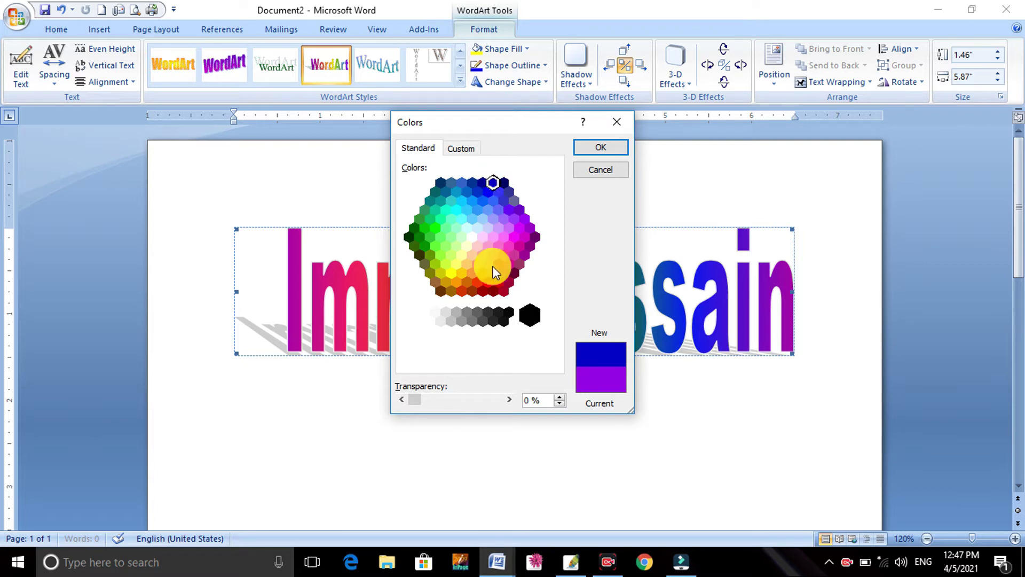
{"action": "left_click", "coordinate": [474, 184]}
{"action": "left_click", "coordinate": [479, 181]}
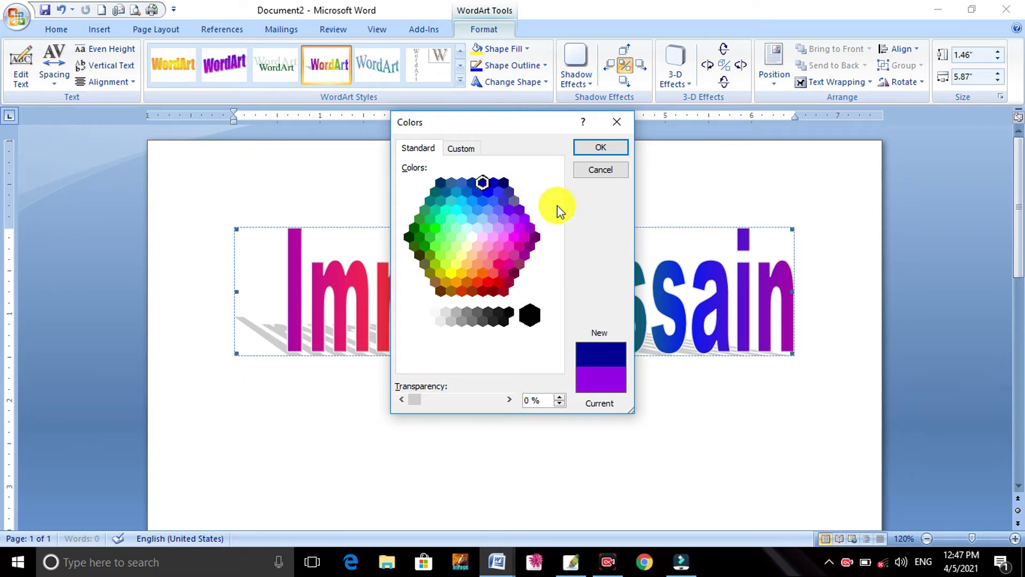
{"action": "left_click", "coordinate": [593, 145]}
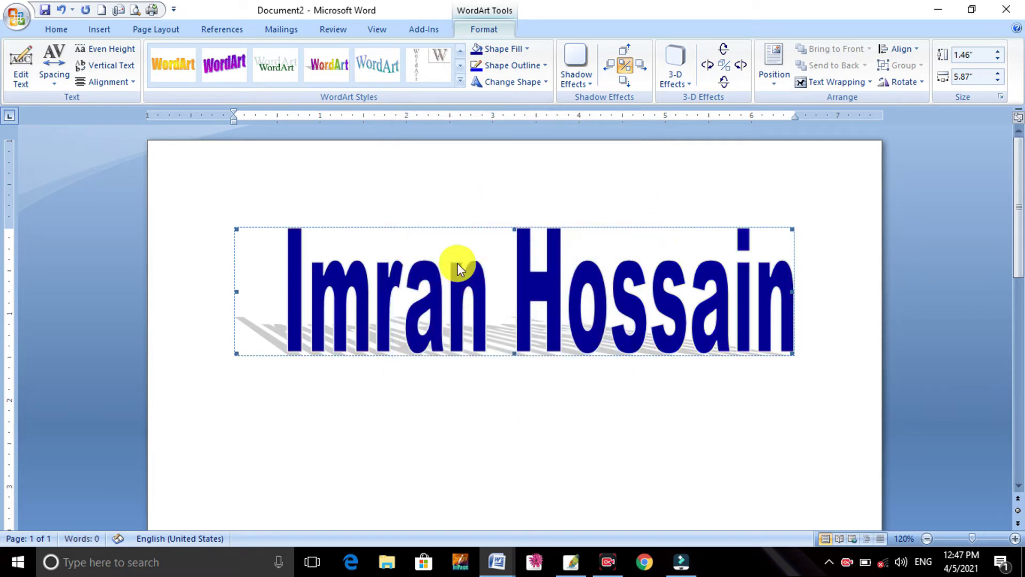
Give the WordArt a red outline.
{"action": "left_click", "coordinate": [506, 65]}
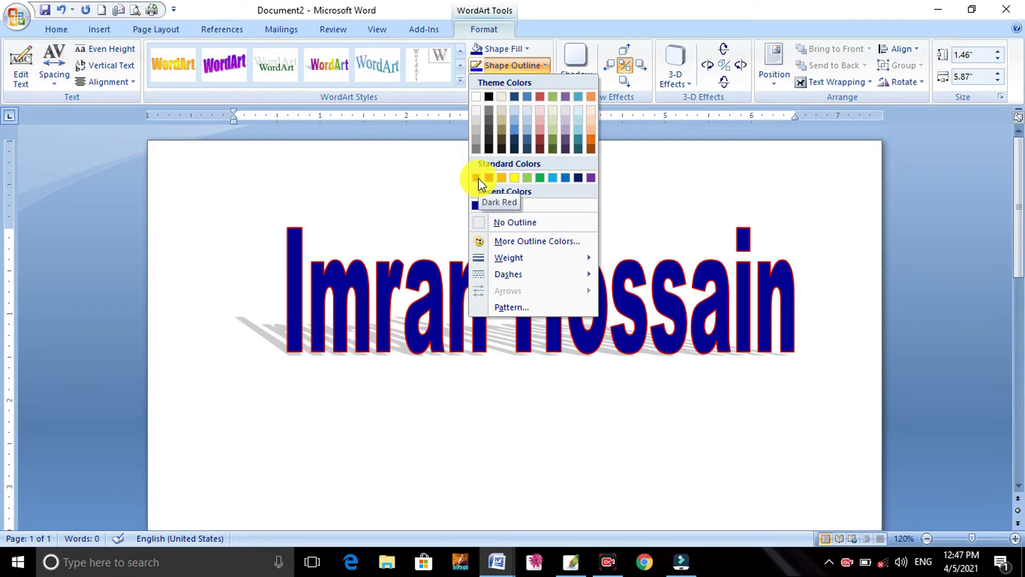
{"action": "left_click", "coordinate": [508, 242]}
{"action": "left_click_drag", "start_coordinate": [482, 188], "coordinate": [482, 183]}
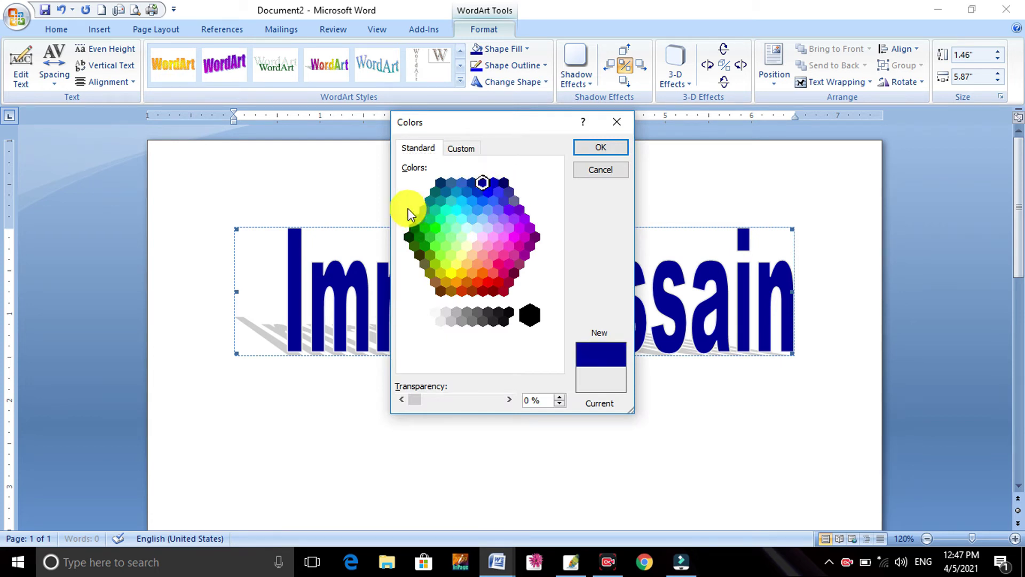
{"action": "left_click", "coordinate": [487, 282]}
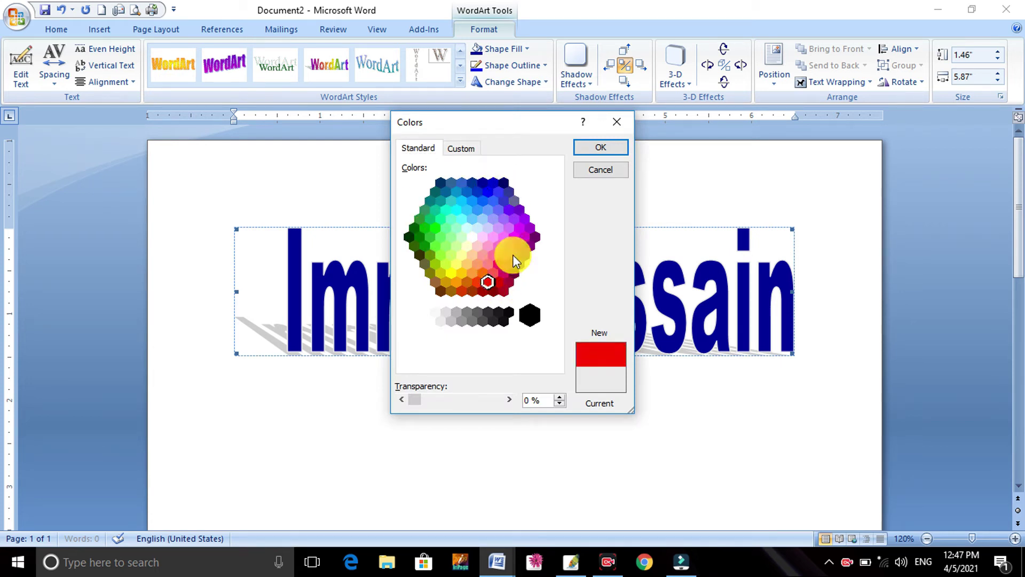
{"action": "left_click", "coordinate": [597, 155]}
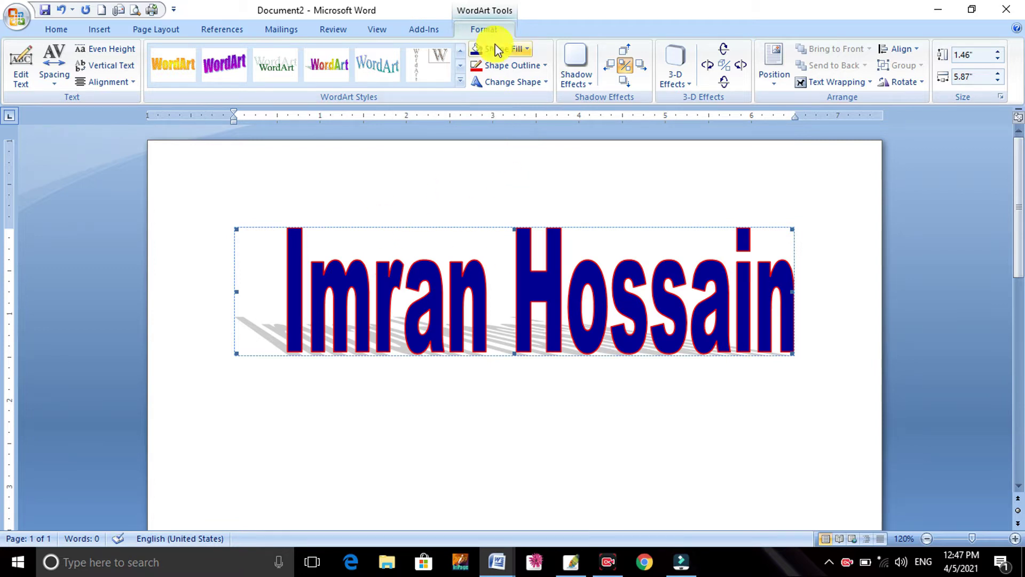
Remove the WordArt outline again, setting it to No Outline.
{"action": "left_click", "coordinate": [513, 66]}
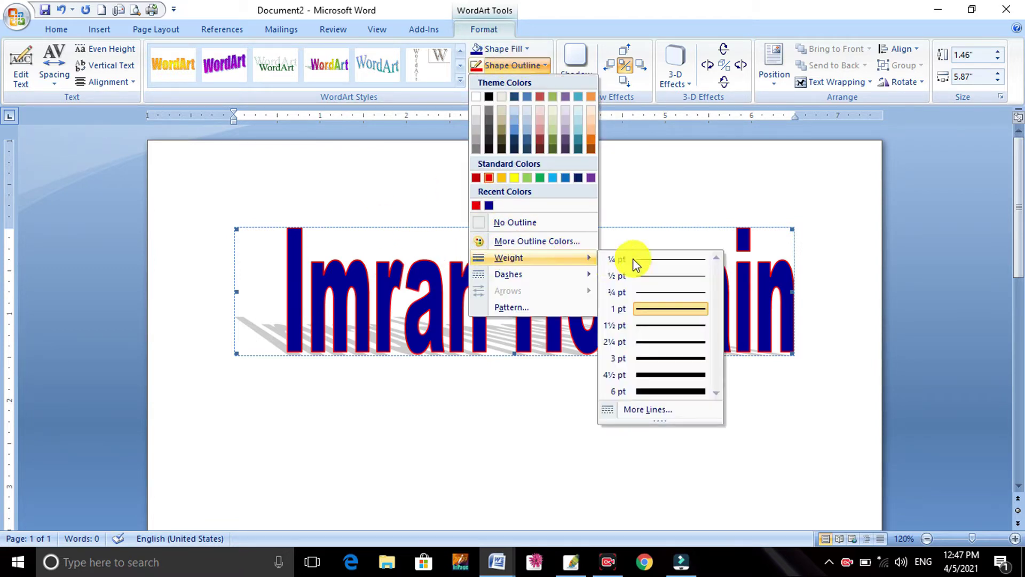
{"action": "mouse_move", "coordinate": [509, 258]}
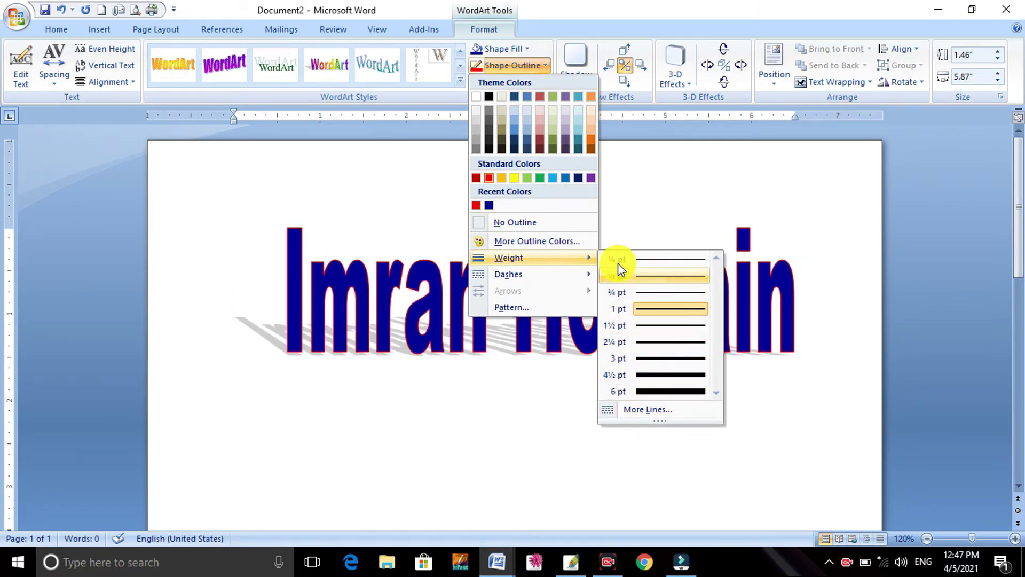
{"action": "left_click", "coordinate": [524, 223]}
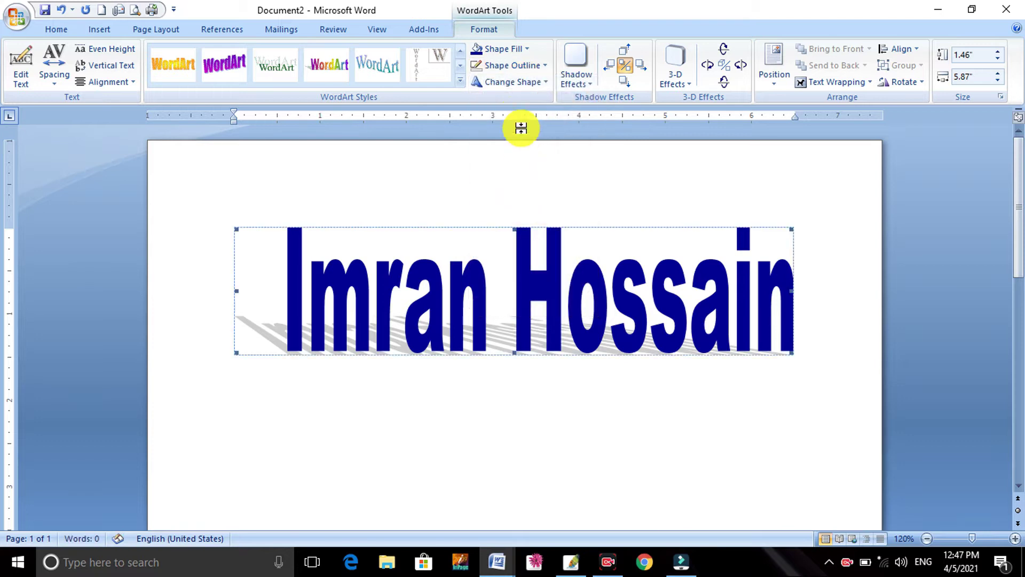
{"action": "left_click", "coordinate": [500, 83]}
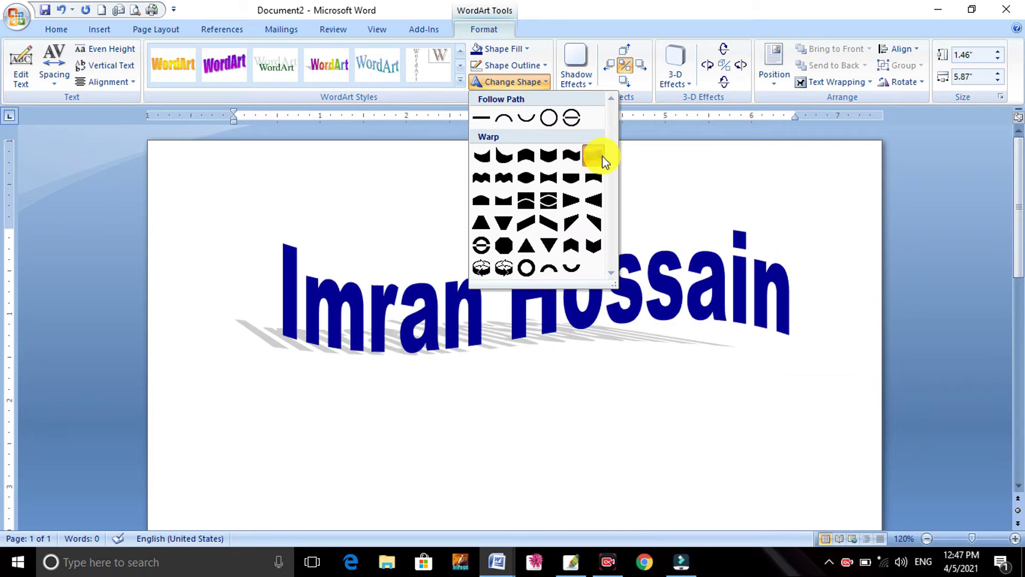
Warp the WordArt into a curved shape and resize it to 1.63 by 5.87 inches.
{"action": "left_click", "coordinate": [602, 157]}
{"action": "left_click_drag", "start_coordinate": [514, 353], "coordinate": [512, 424]}
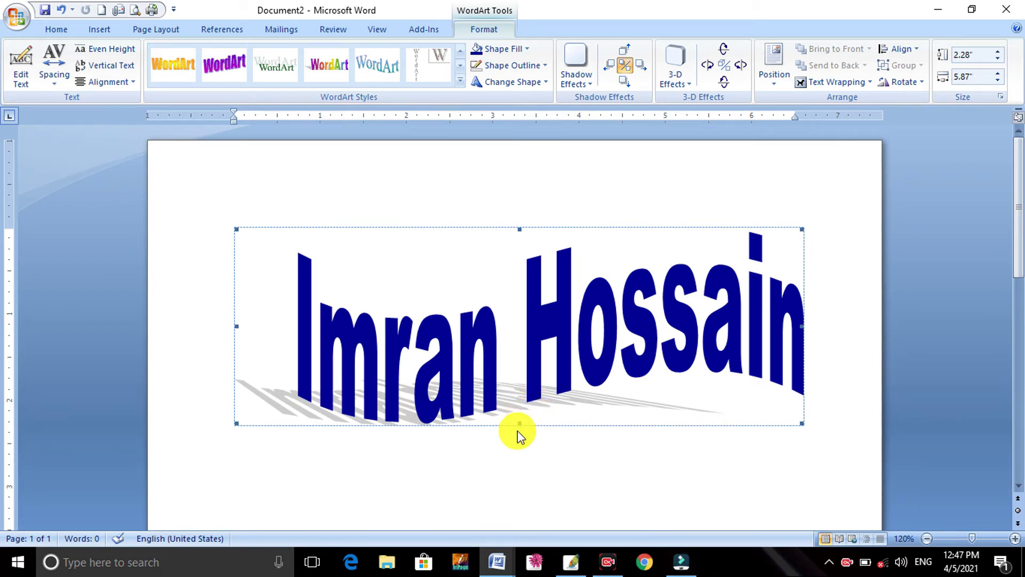
{"action": "left_click_drag", "start_coordinate": [520, 422], "coordinate": [517, 453]}
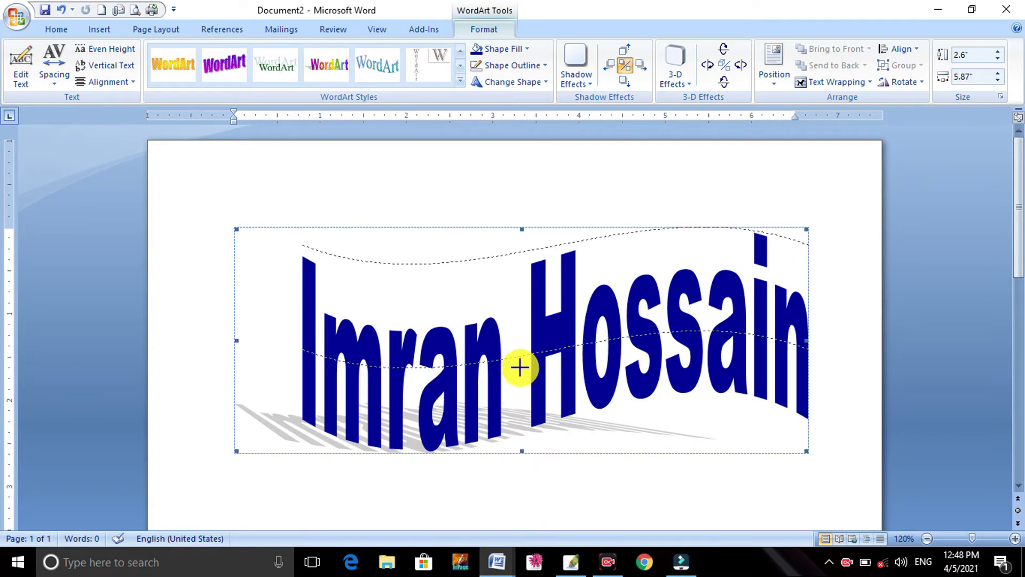
{"action": "left_click_drag", "start_coordinate": [520, 367], "coordinate": [521, 369]}
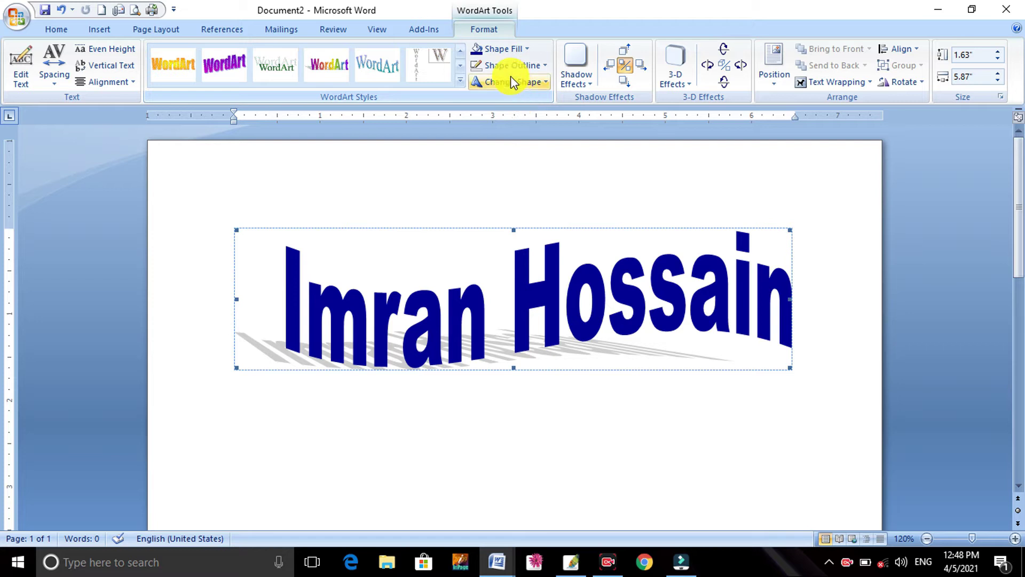
{"action": "left_click", "coordinate": [505, 49]}
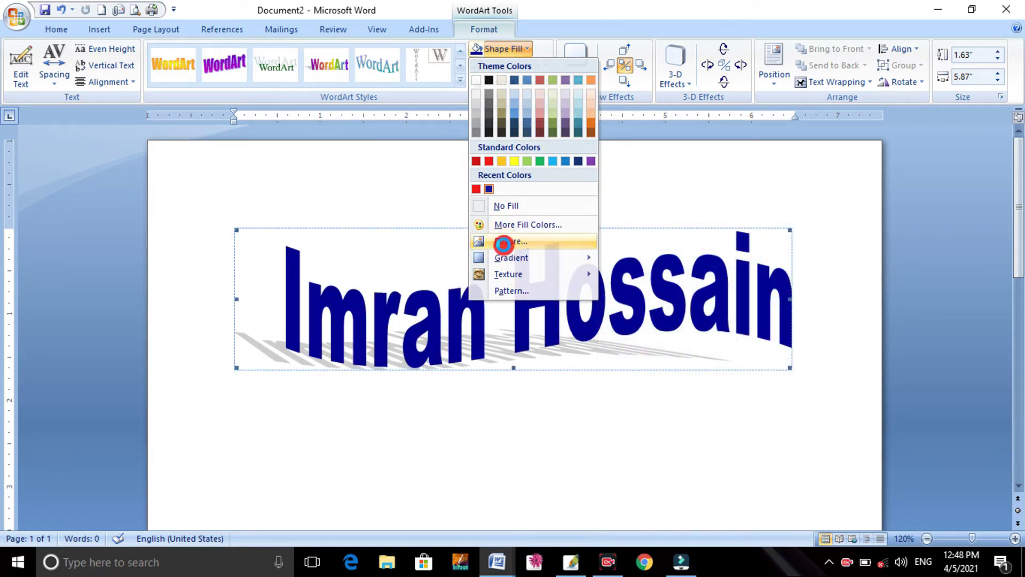
Fill the WordArt letters with the logo image from the Desktop.
{"action": "left_click", "coordinate": [508, 241]}
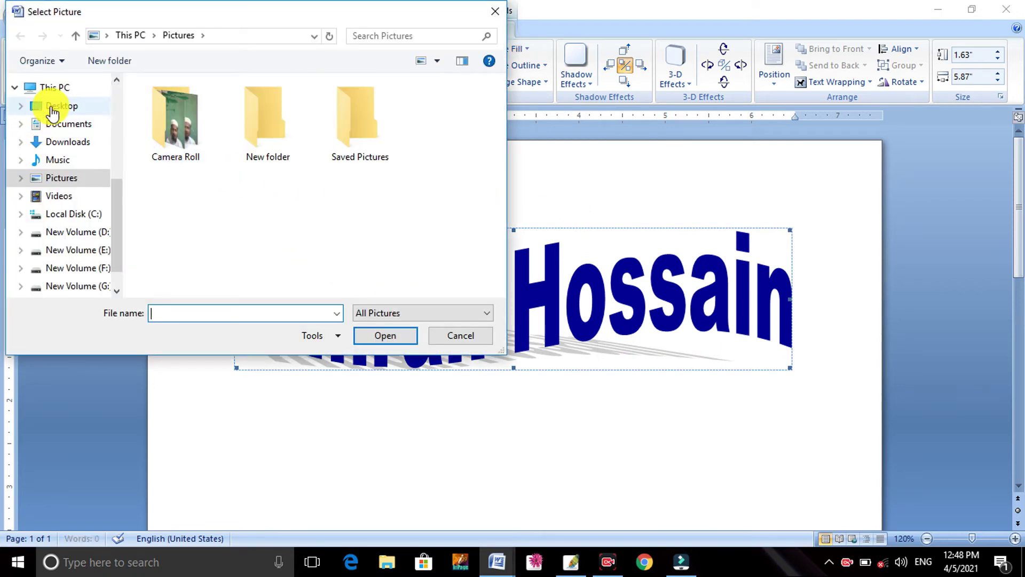
{"action": "left_click", "coordinate": [47, 106]}
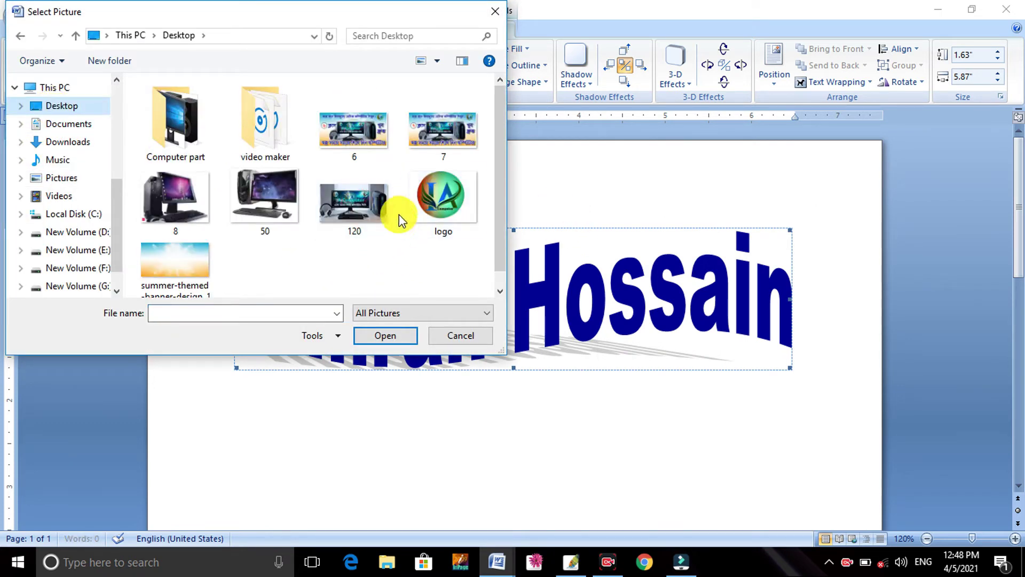
{"action": "left_click", "coordinate": [443, 199]}
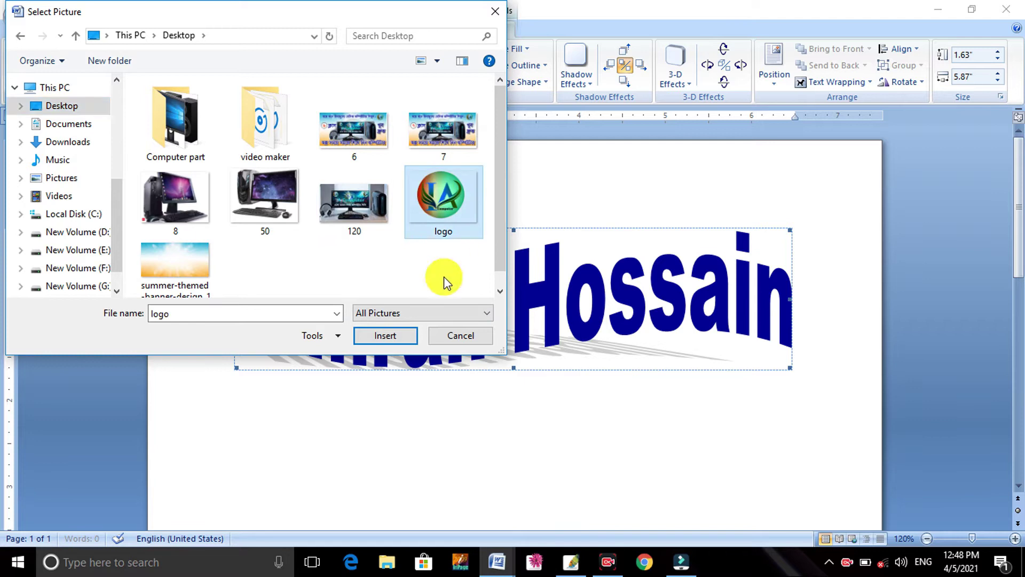
{"action": "left_click", "coordinate": [376, 341]}
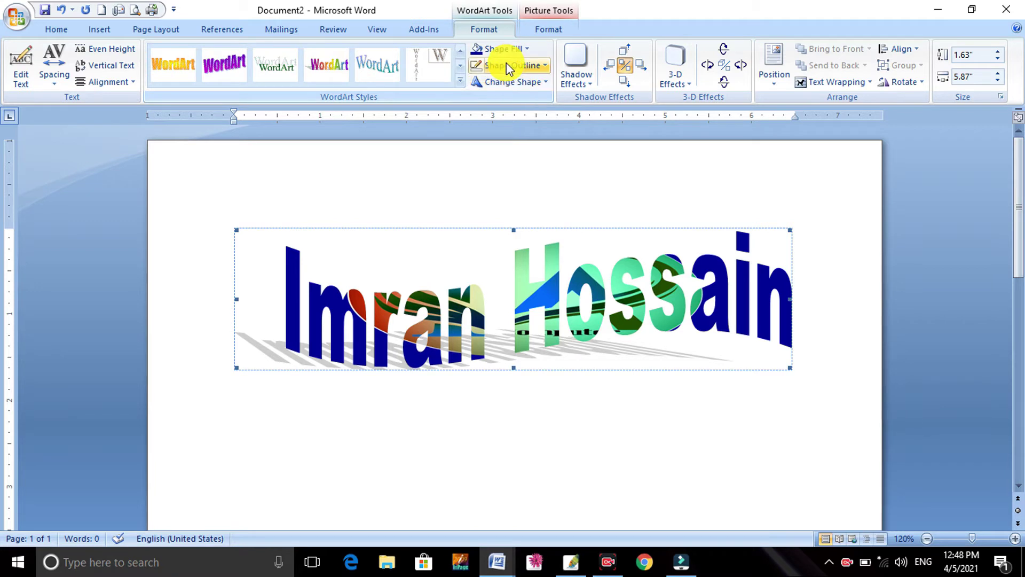
Replace the letter fill with the Desktop picture 120.
{"action": "left_click", "coordinate": [503, 48]}
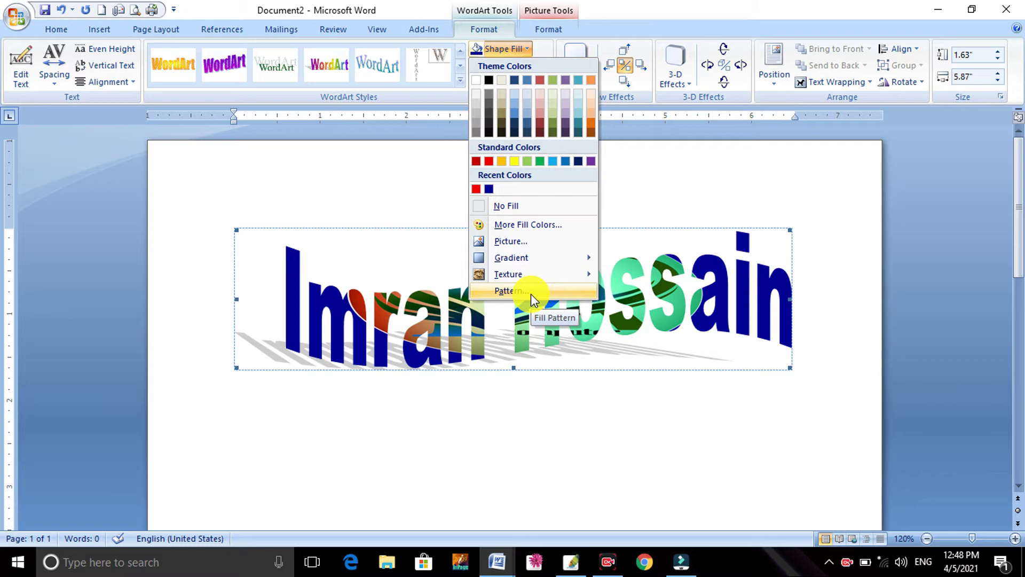
{"action": "left_click", "coordinate": [514, 243]}
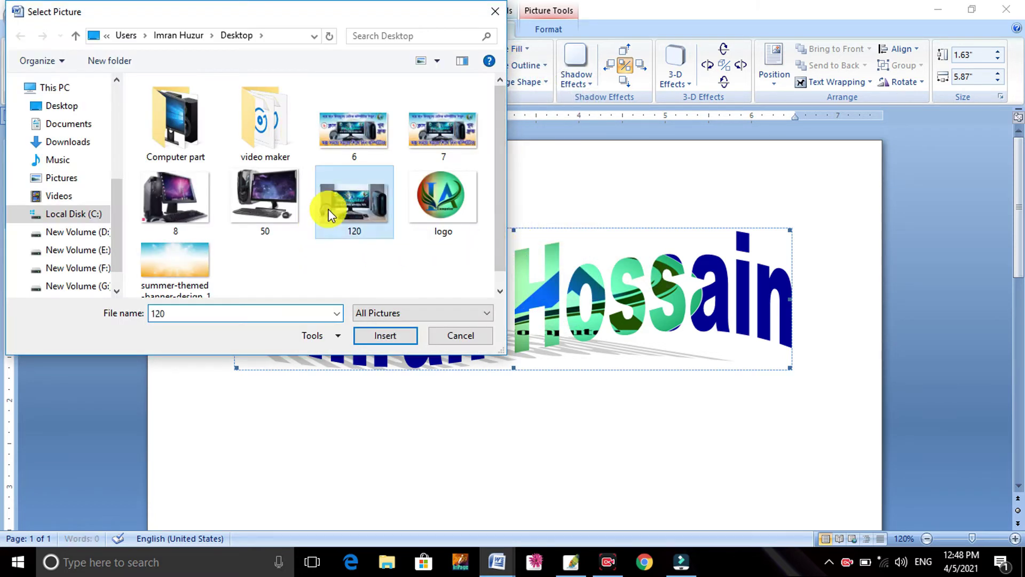
{"action": "left_click", "coordinate": [347, 137]}
{"action": "left_click", "coordinate": [355, 229]}
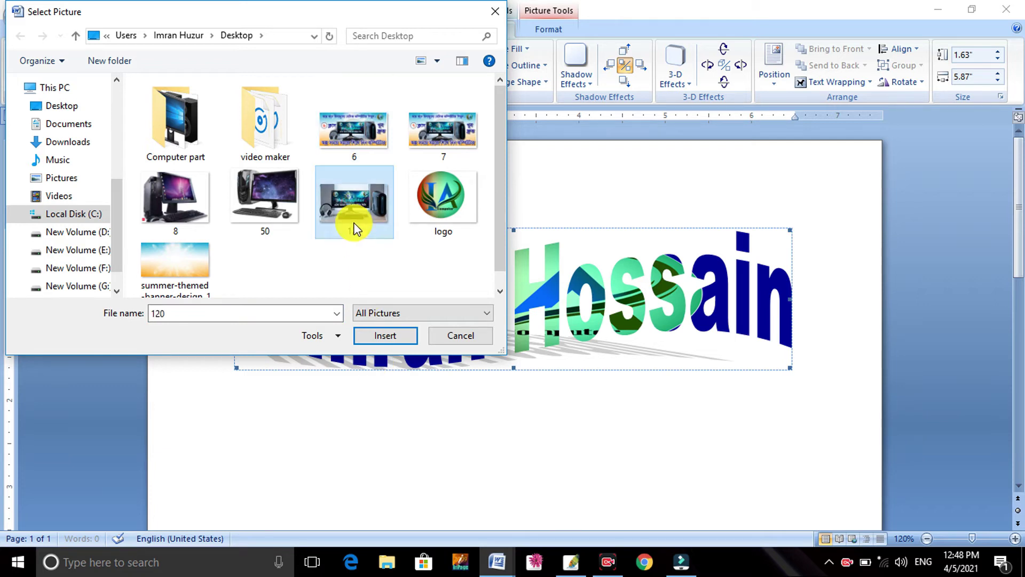
{"action": "left_click", "coordinate": [380, 337]}
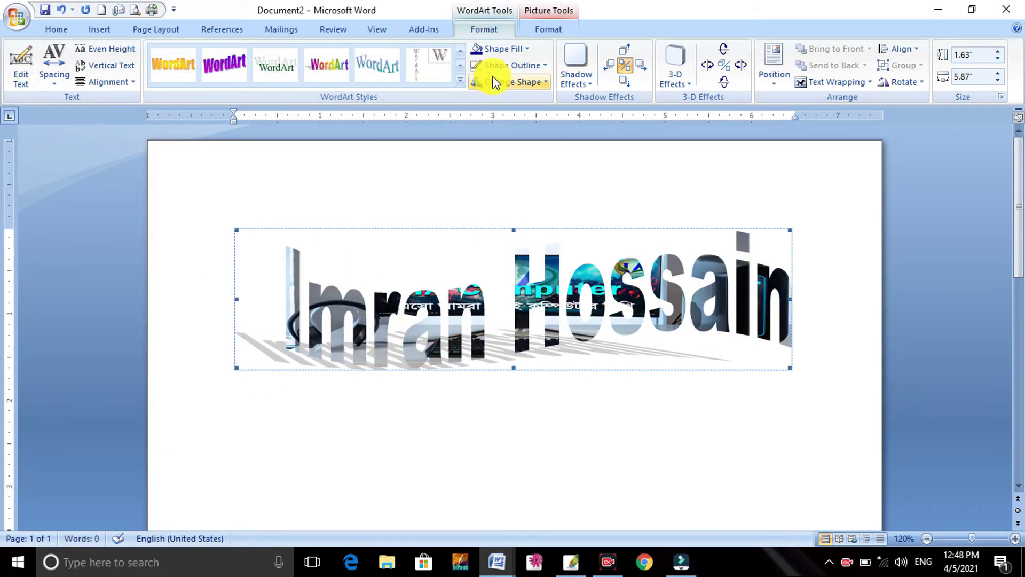
{"action": "left_click", "coordinate": [460, 80]}
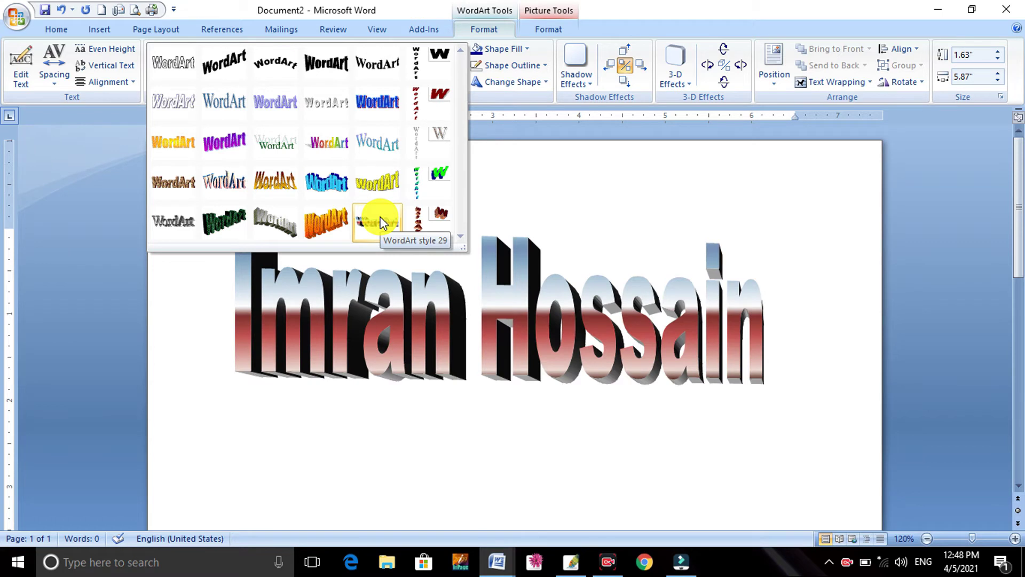
Reapply the rainbow gradient WordArt style and change the shadow colour.
{"action": "left_click", "coordinate": [325, 141]}
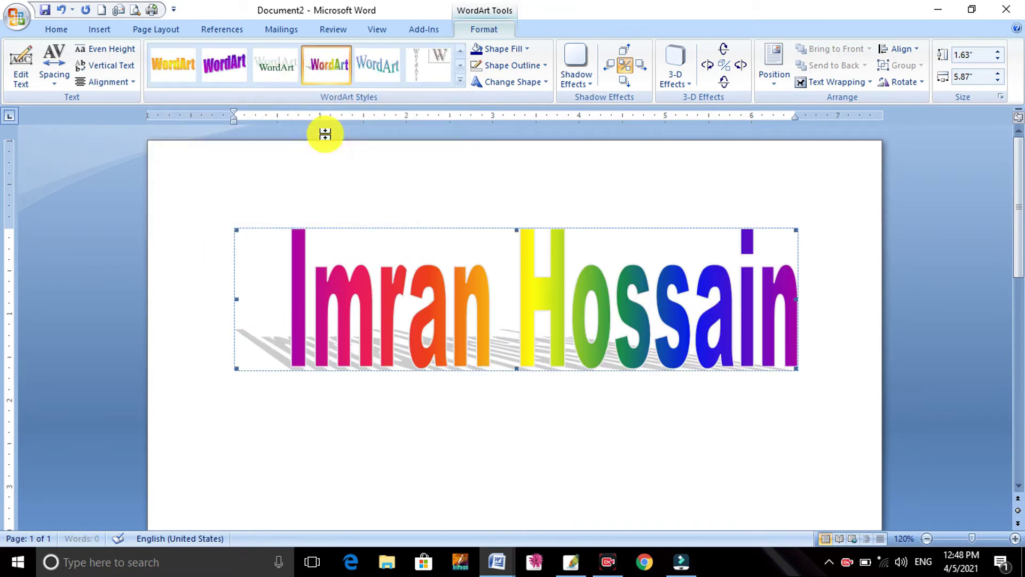
{"action": "left_click", "coordinate": [574, 75]}
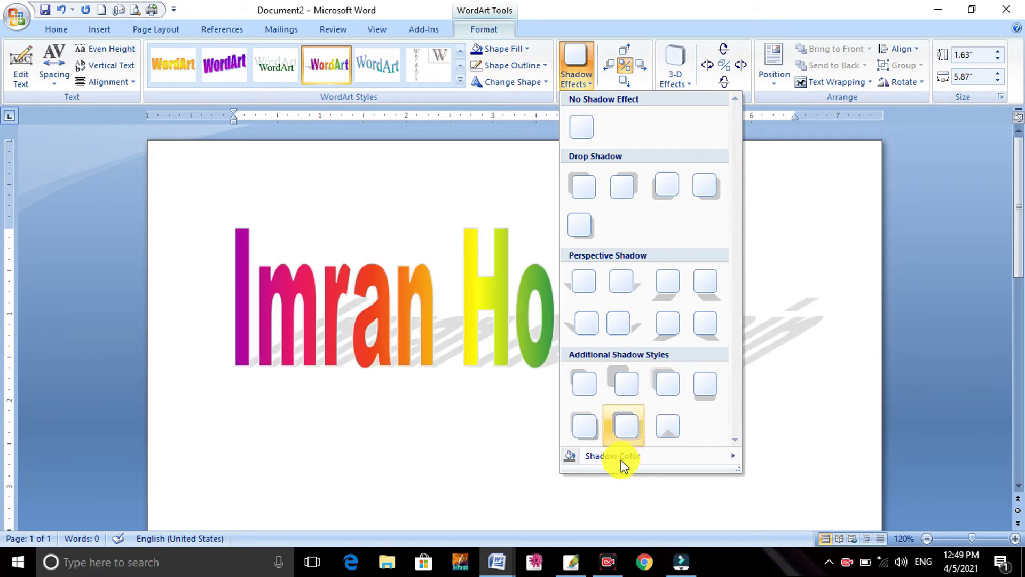
{"action": "mouse_move", "coordinate": [613, 456]}
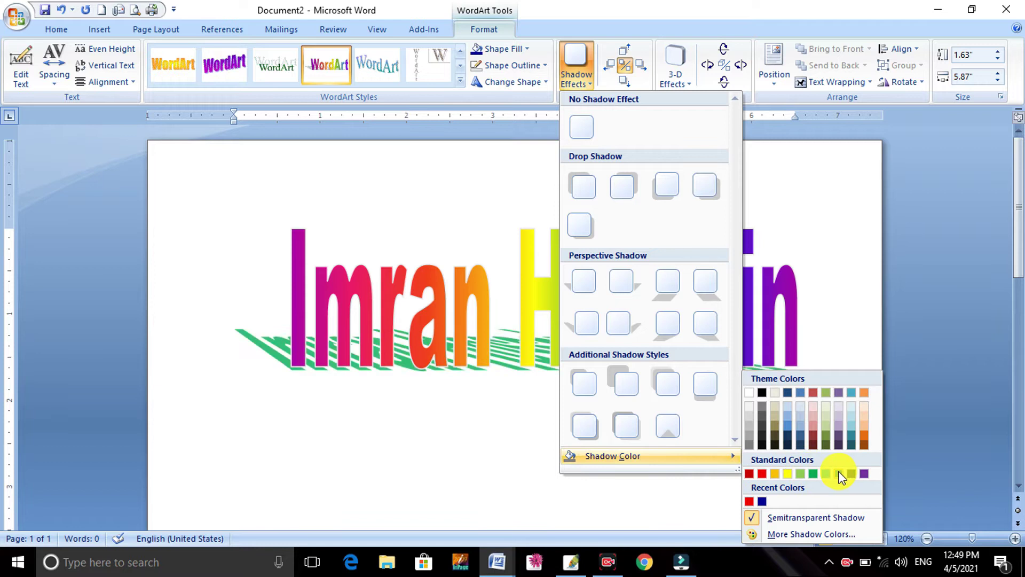
{"action": "left_click", "coordinate": [762, 394]}
{"action": "left_click", "coordinate": [668, 83]}
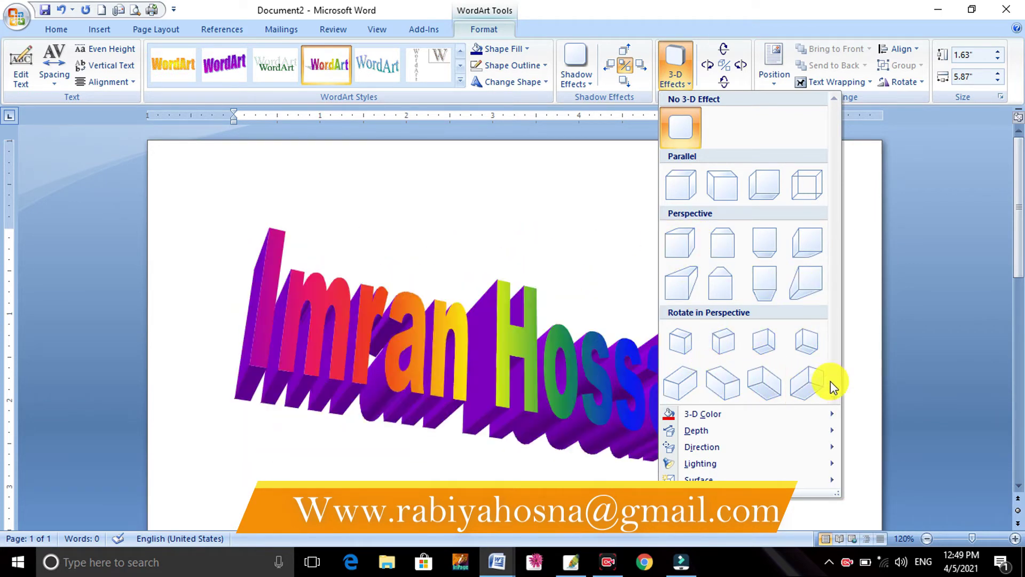
{"action": "mouse_move", "coordinate": [703, 413]}
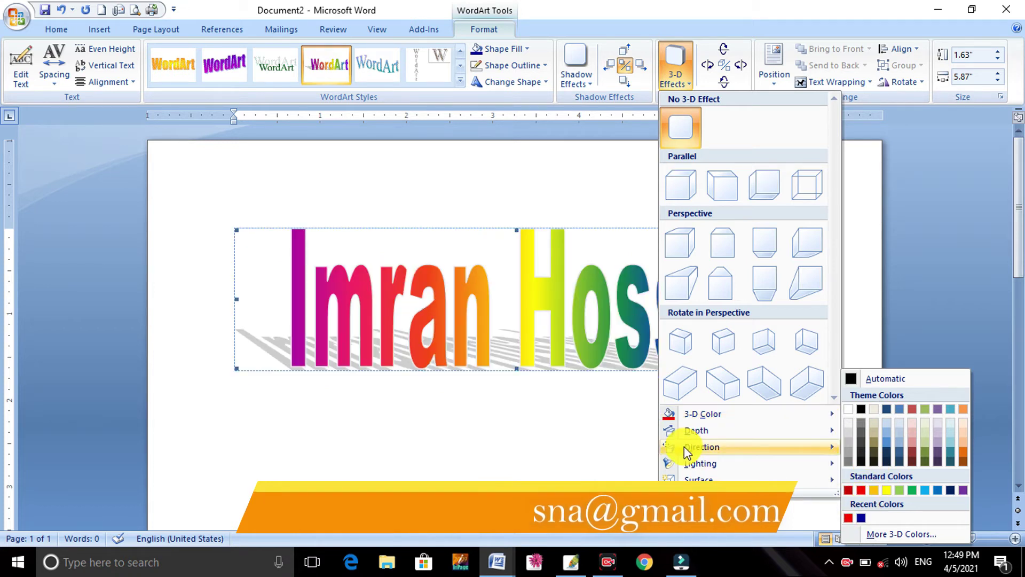
Make the WordArt's 3-D extrusion black and tilt it several steps to a new angle.
{"action": "left_click", "coordinate": [866, 417]}
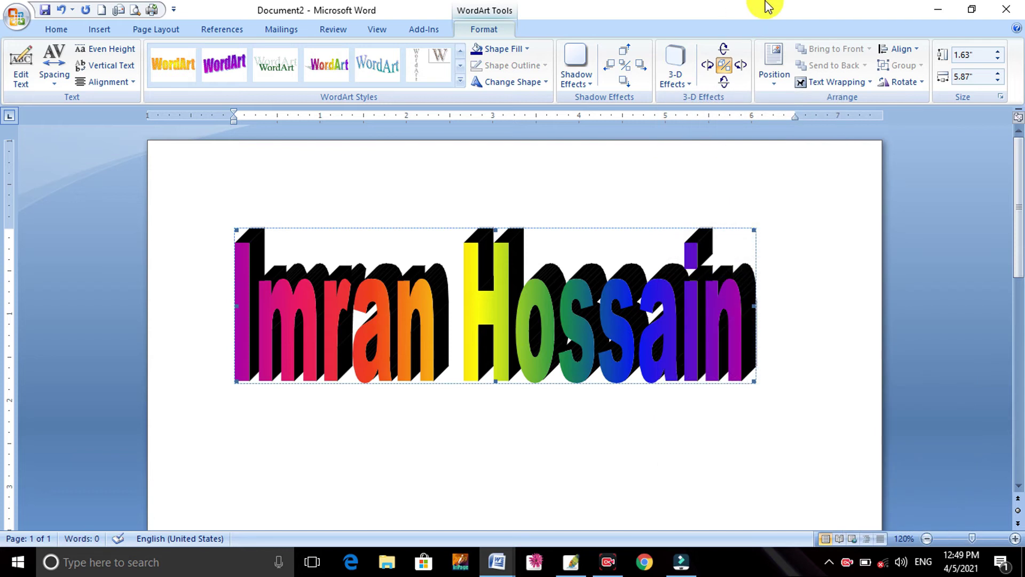
{"action": "left_click", "coordinate": [708, 67]}
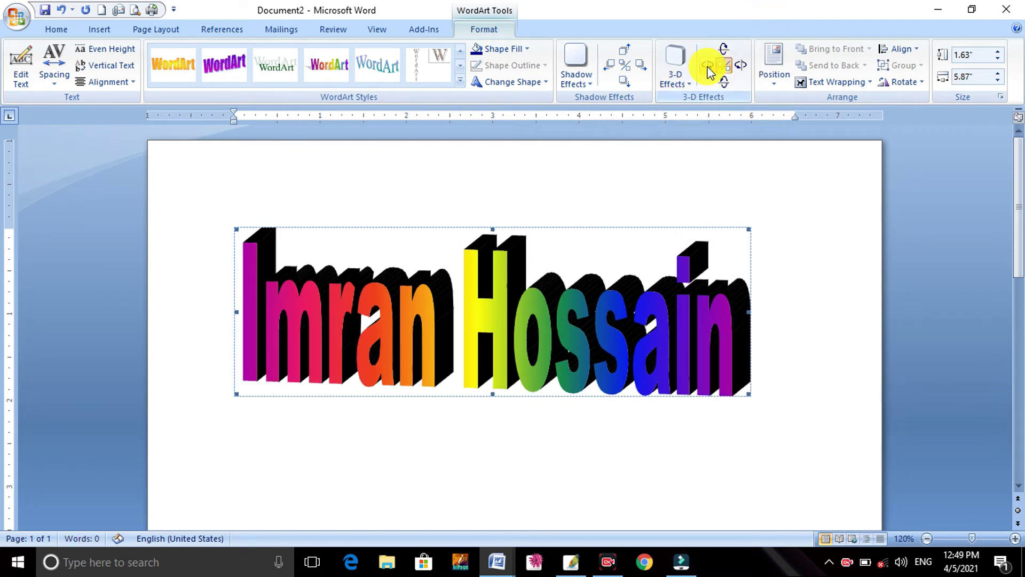
{"action": "left_click", "coordinate": [711, 69]}
{"action": "left_click", "coordinate": [743, 65]}
{"action": "left_click", "coordinate": [724, 50]}
{"action": "left_click", "coordinate": [724, 49]}
{"action": "left_click", "coordinate": [724, 83]}
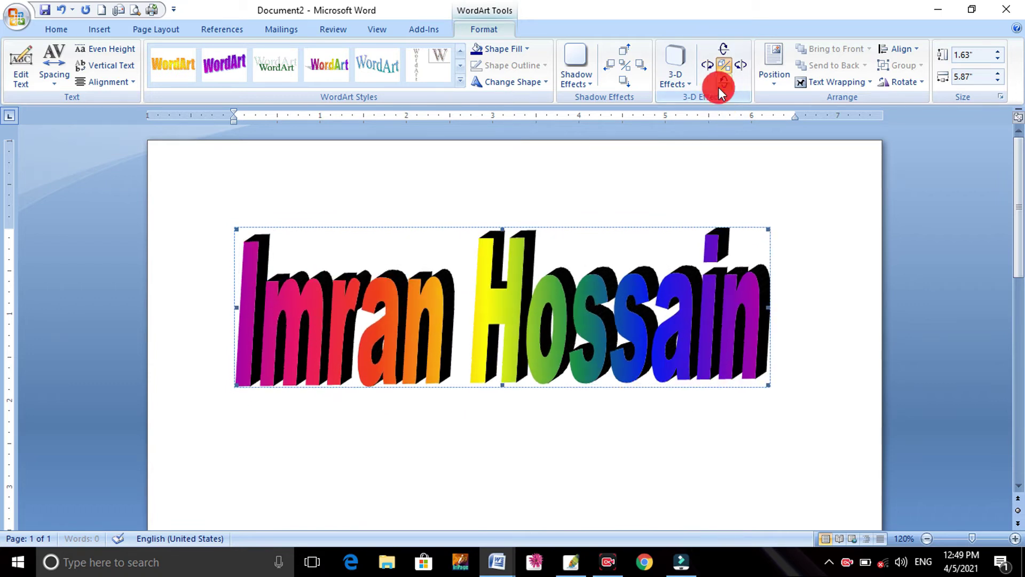
{"action": "left_click", "coordinate": [724, 83]}
{"action": "left_click", "coordinate": [738, 68]}
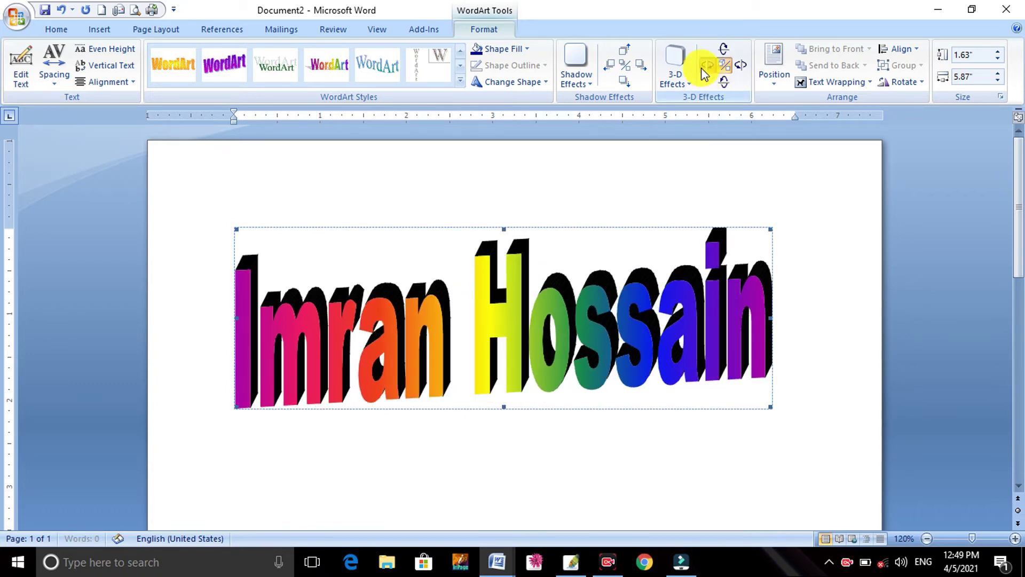
{"action": "left_click", "coordinate": [738, 68]}
{"action": "left_click", "coordinate": [738, 68]}
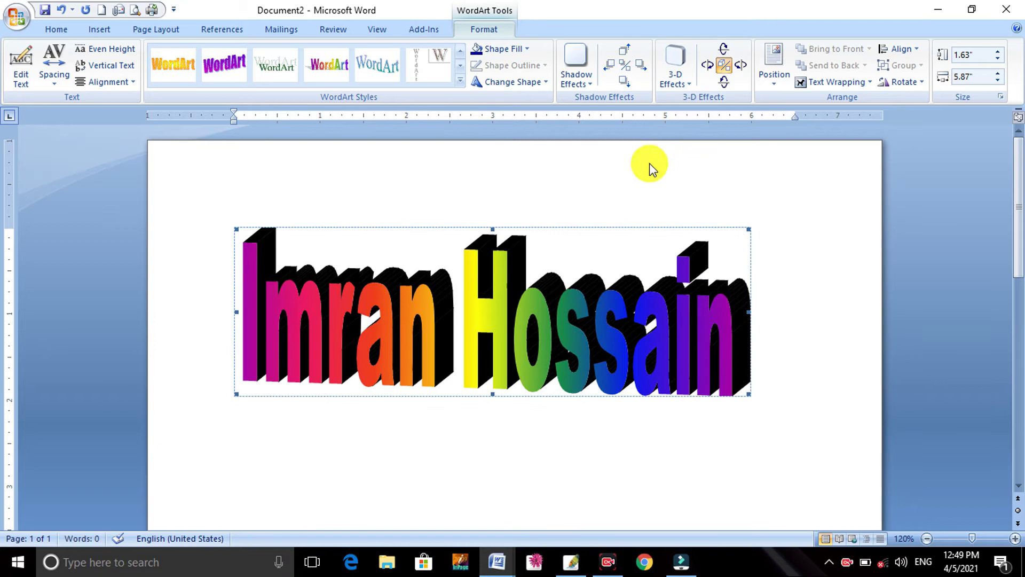
Edit the WordArt text, replacing the 'o' in the surname with 'u', and apply it.
{"action": "left_click", "coordinate": [21, 78]}
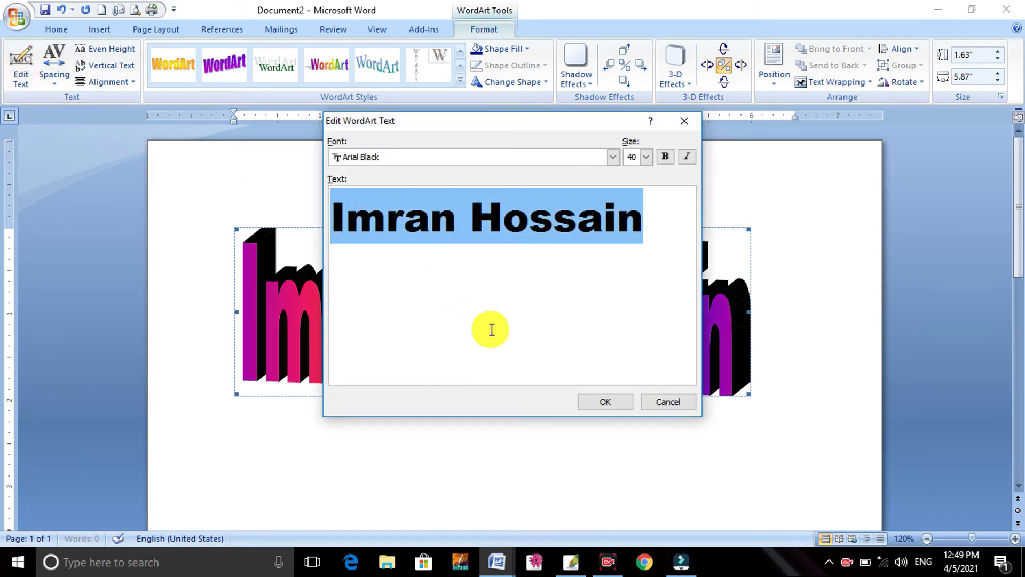
{"action": "left_click", "coordinate": [459, 227]}
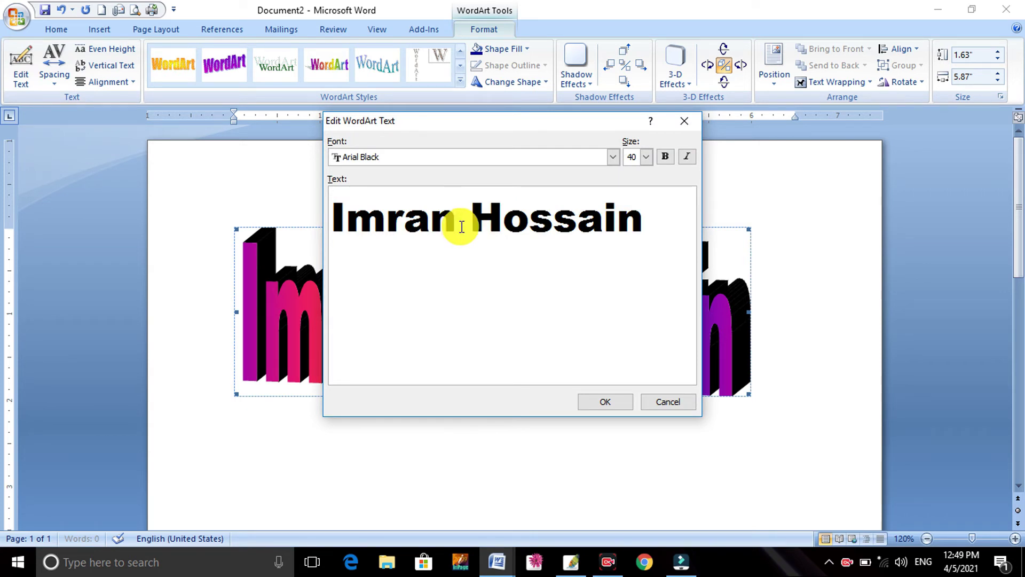
{"action": "left_click", "coordinate": [529, 223]}
{"action": "key", "text": "BackSpace"}
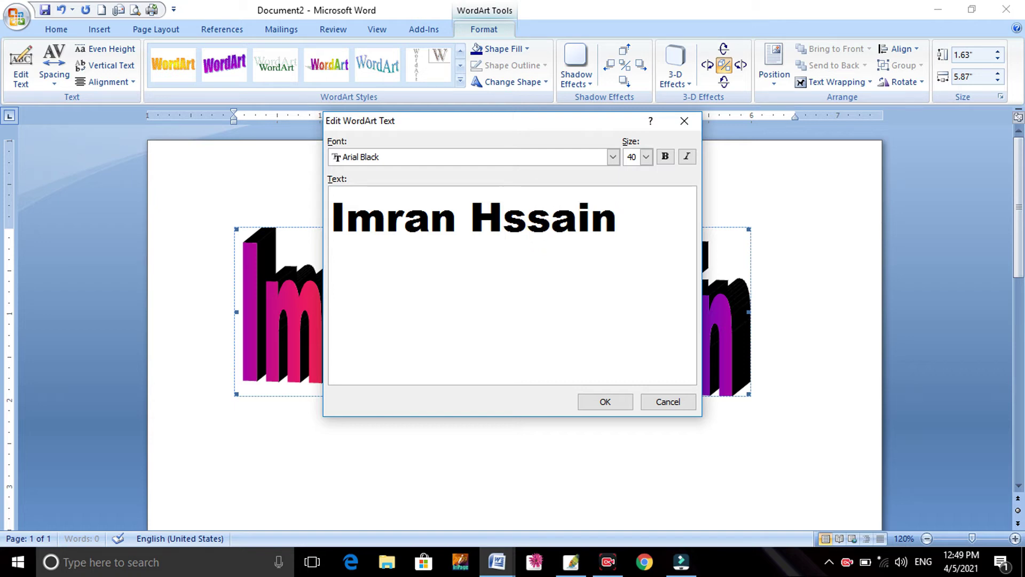
{"action": "type", "text": "u"}
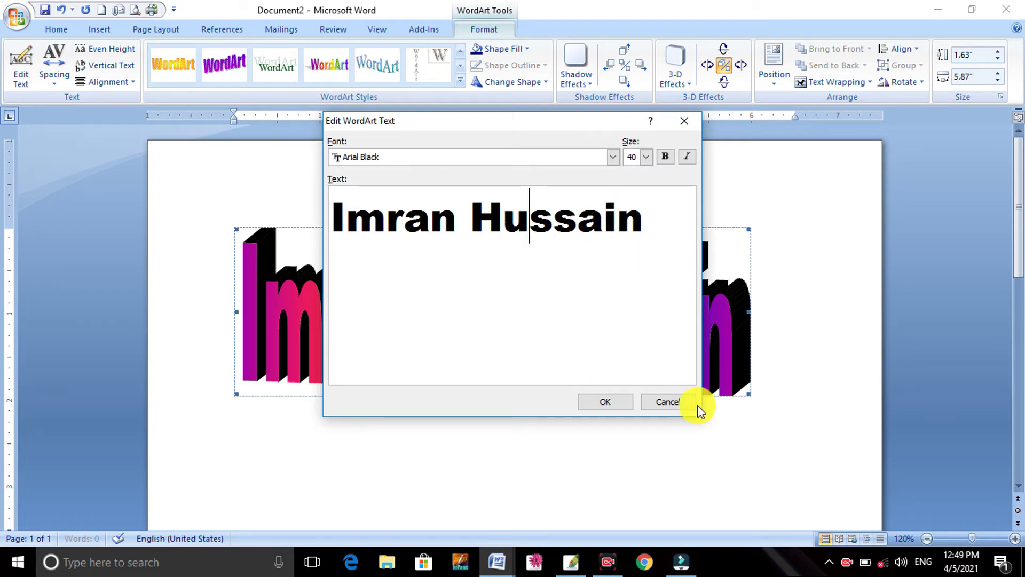
{"action": "left_click", "coordinate": [614, 401]}
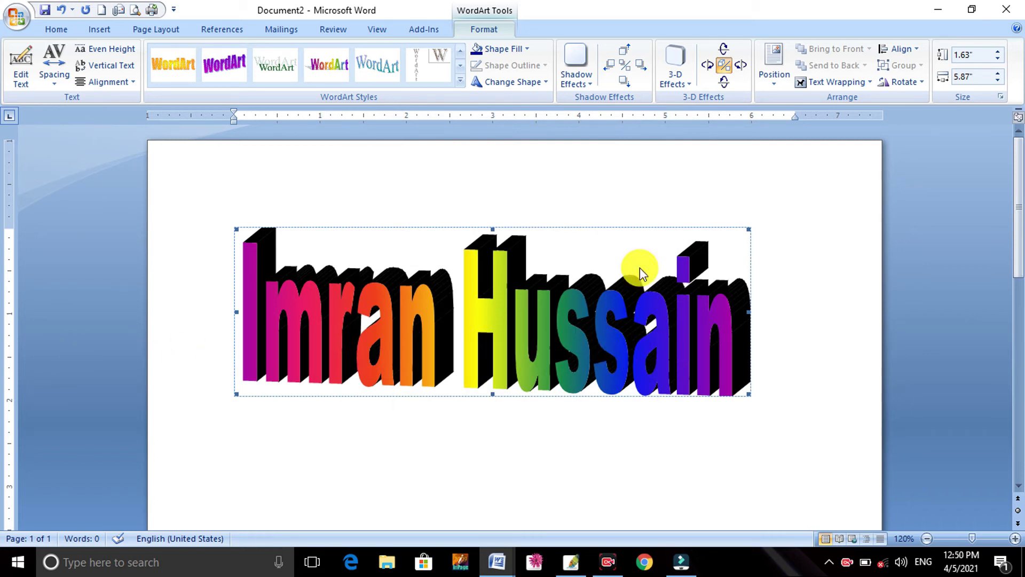
Wrap the WordArt Behind Text, fill it light grey, and switch off its 3-D effect.
{"action": "left_click", "coordinate": [811, 84]}
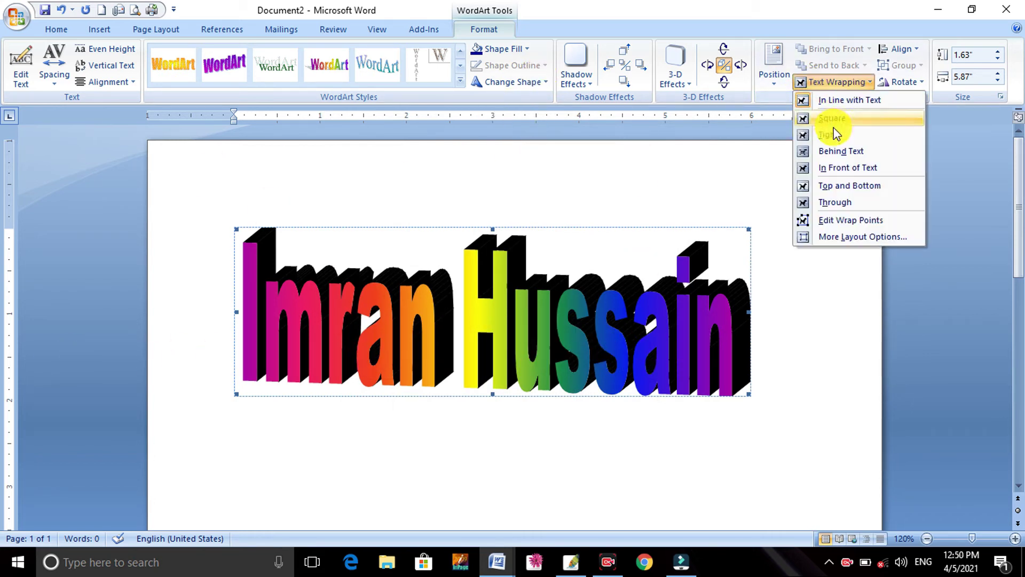
{"action": "left_click", "coordinate": [847, 152]}
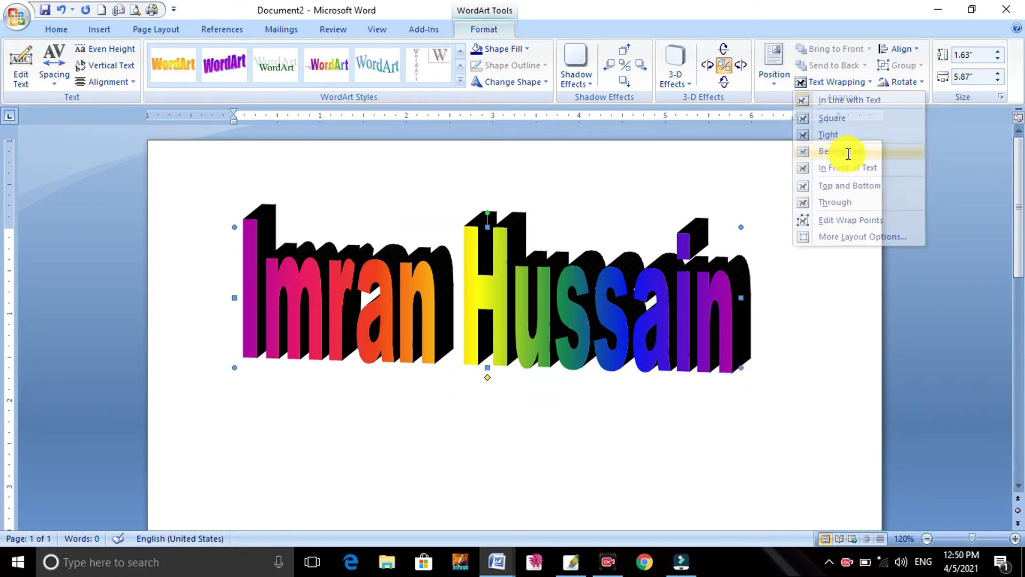
{"action": "left_click", "coordinate": [496, 48]}
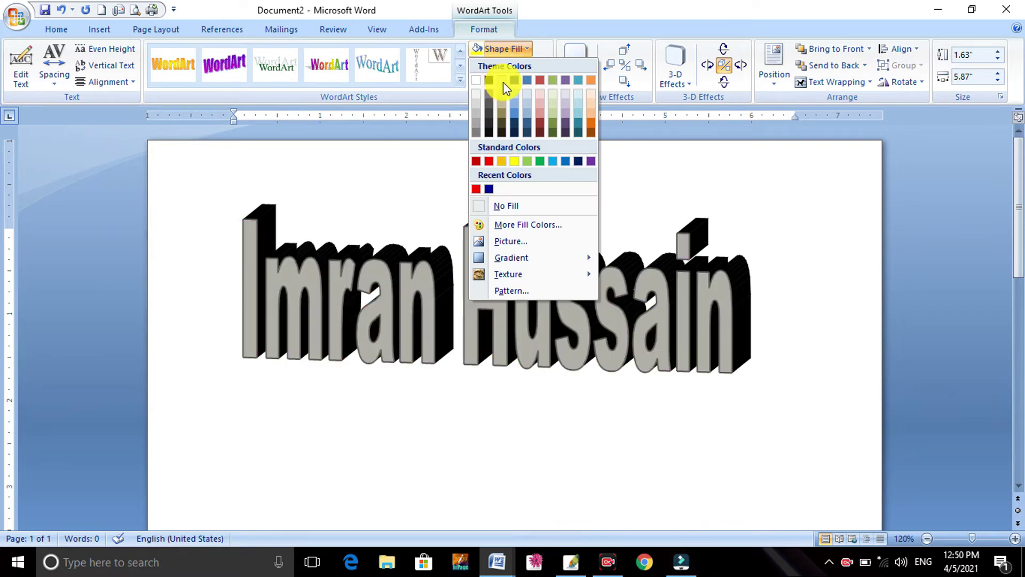
{"action": "left_click", "coordinate": [503, 81]}
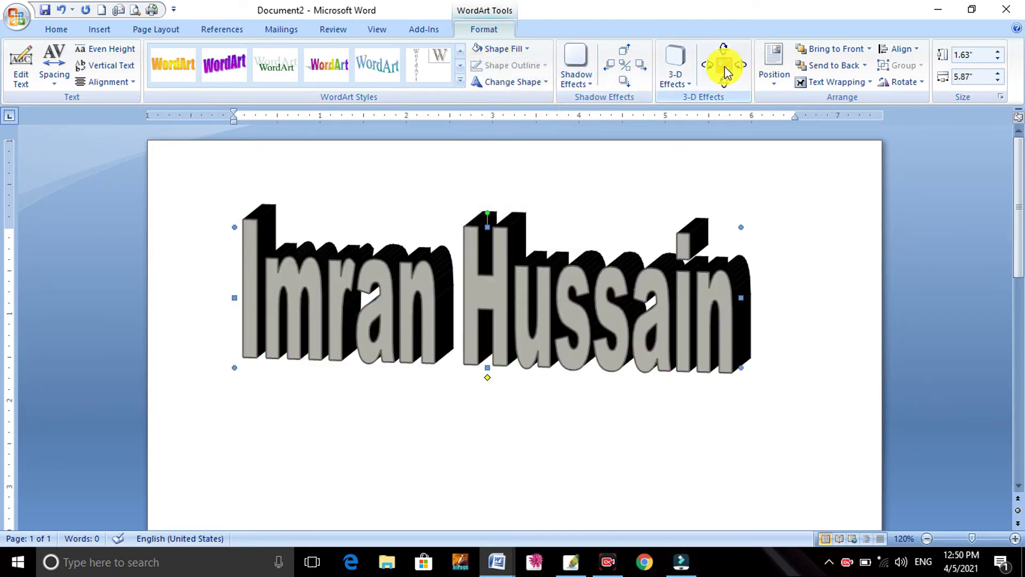
{"action": "left_click", "coordinate": [725, 69]}
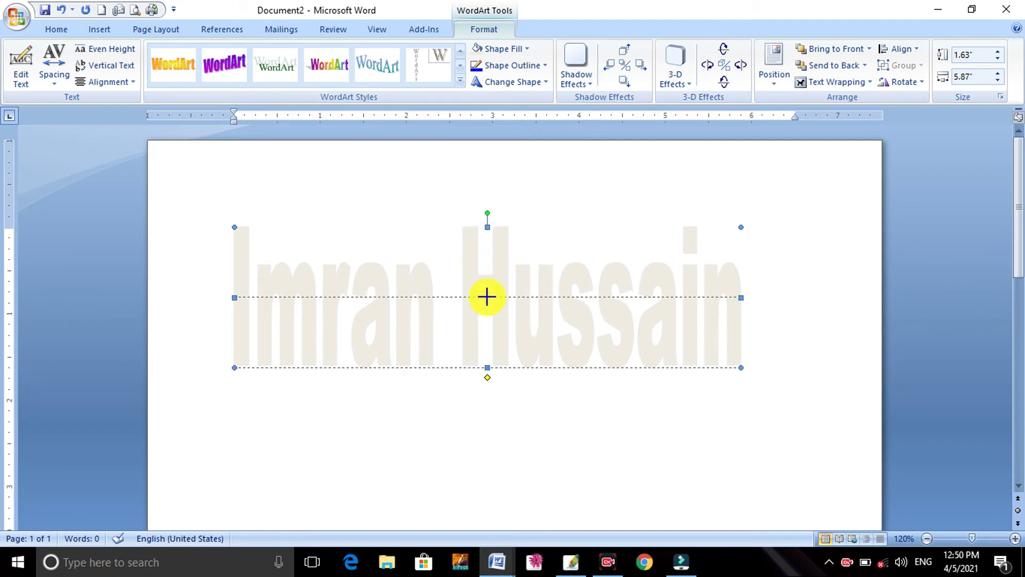
Rotate the WordArt to a diagonal angle and move it slightly lower.
{"action": "left_click_drag", "start_coordinate": [487, 297], "coordinate": [487, 297]}
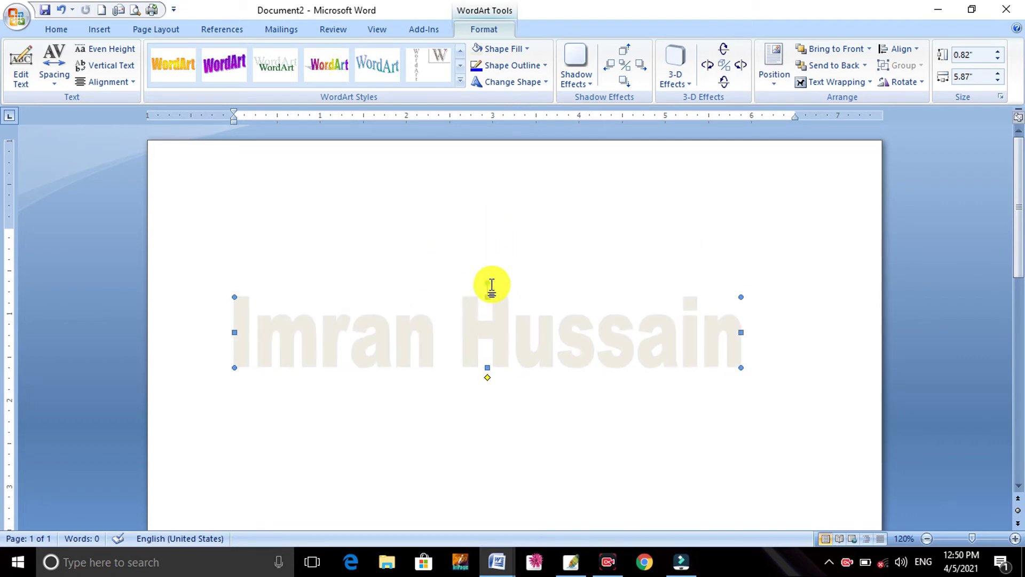
{"action": "left_click_drag", "start_coordinate": [487, 282], "coordinate": [462, 293]}
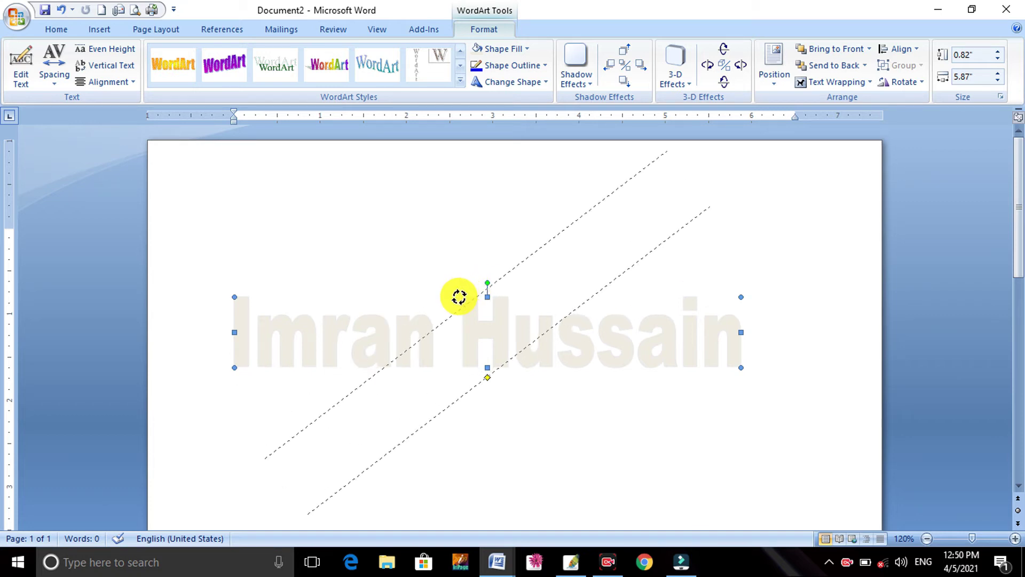
{"action": "left_click_drag", "start_coordinate": [459, 297], "coordinate": [463, 294]}
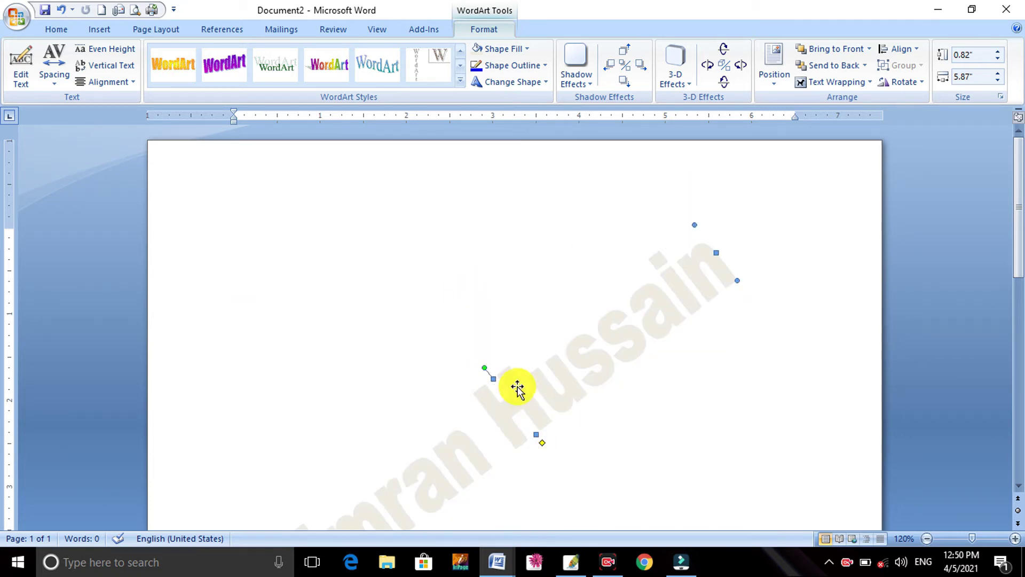
{"action": "scroll", "coordinate": [518, 388], "scroll_direction": "down", "scroll_amount": 5}
{"action": "left_click_drag", "start_coordinate": [502, 259], "coordinate": [508, 292]}
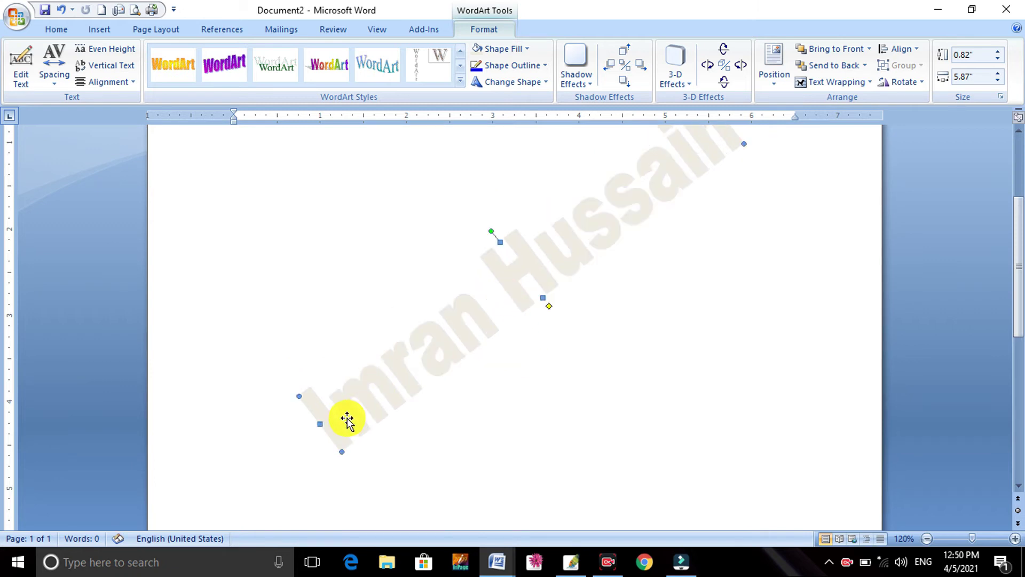
Enlarge the WordArt to 6.87 inches wide and 1.18 inches tall.
{"action": "left_click_drag", "start_coordinate": [322, 422], "coordinate": [277, 511]}
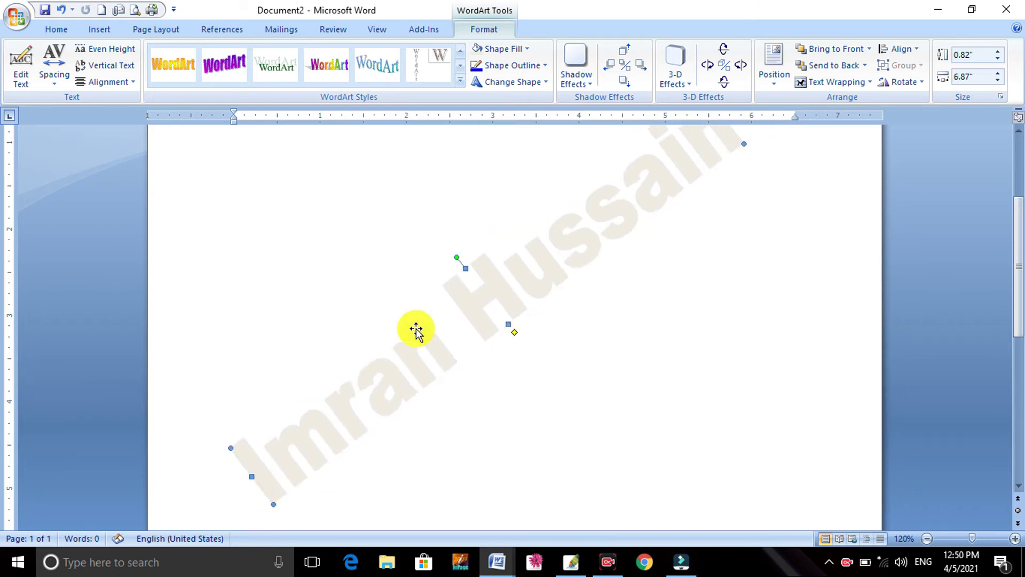
{"action": "left_click_drag", "start_coordinate": [458, 258], "coordinate": [447, 245]}
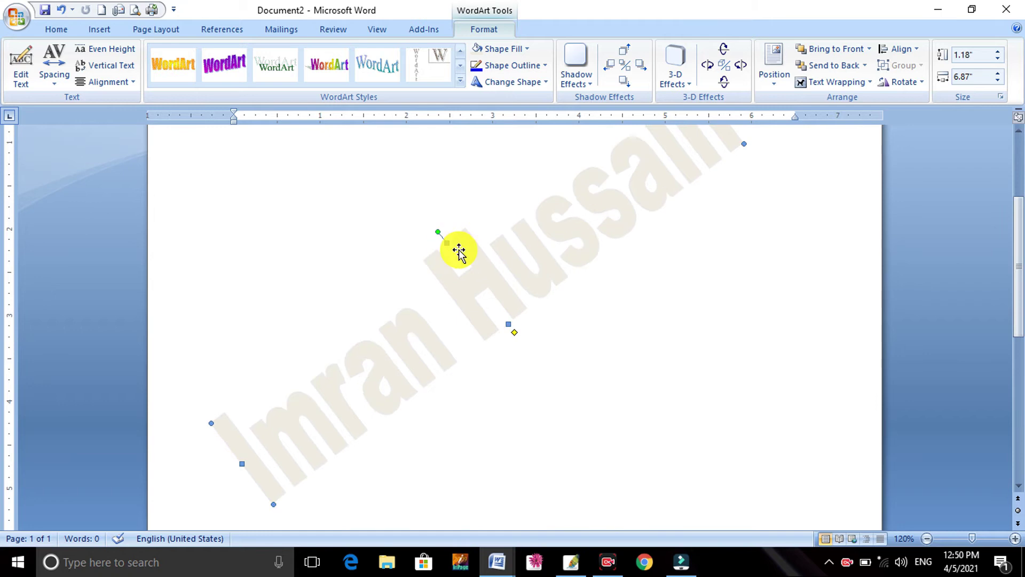
{"action": "scroll", "coordinate": [509, 272], "scroll_direction": "down", "scroll_amount": 2, "text": "ctrl"}
{"action": "scroll", "coordinate": [511, 274], "scroll_direction": "down", "scroll_amount": 3, "text": "ctrl"}
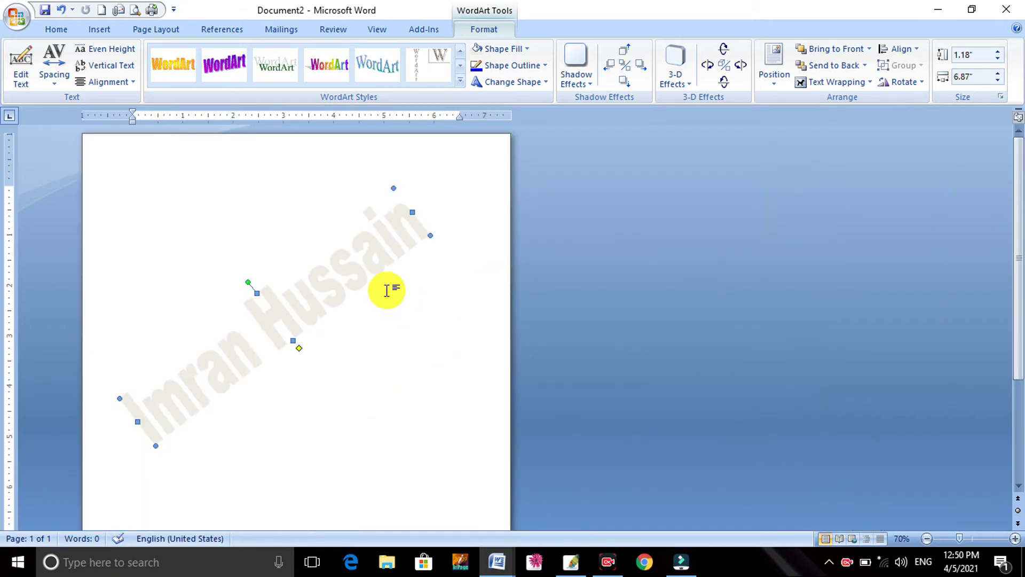
Reposition the diagonal WordArt on the page and fine-tune its angle.
{"action": "left_click_drag", "start_coordinate": [282, 323], "coordinate": [309, 348]}
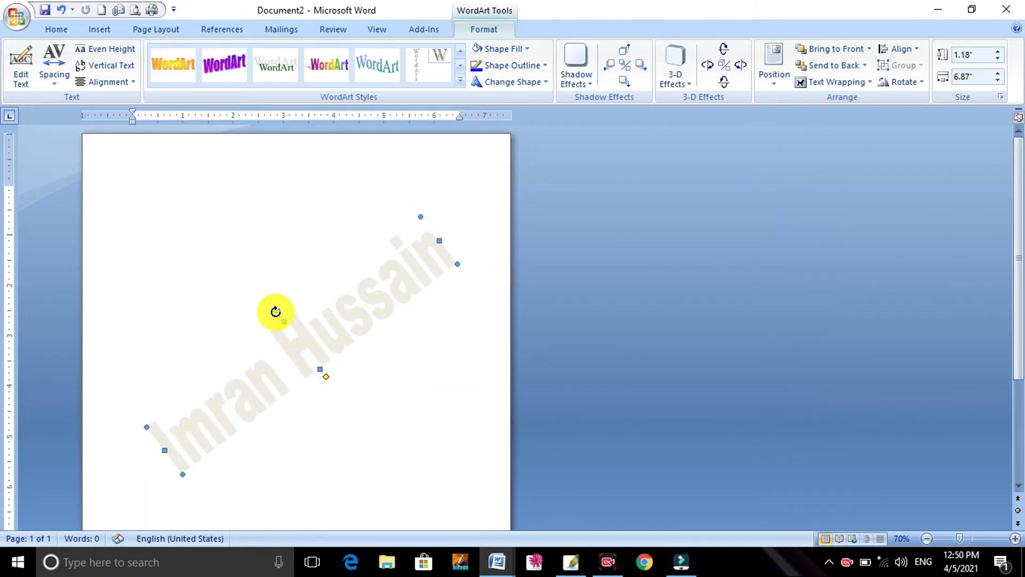
{"action": "left_click_drag", "start_coordinate": [271, 320], "coordinate": [273, 316]}
{"action": "left_click", "coordinate": [299, 351]}
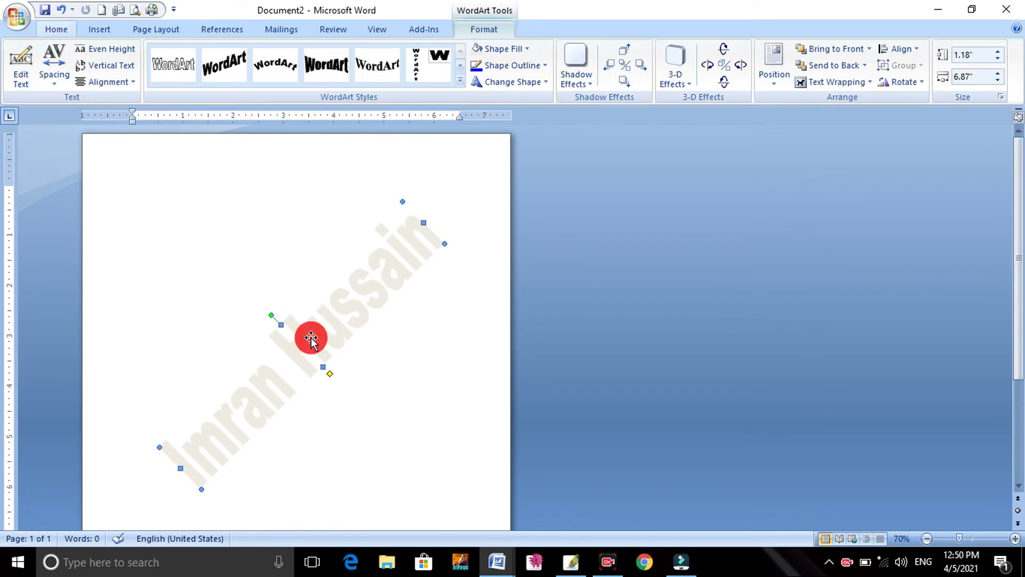
{"action": "left_click_drag", "start_coordinate": [316, 354], "coordinate": [316, 366]}
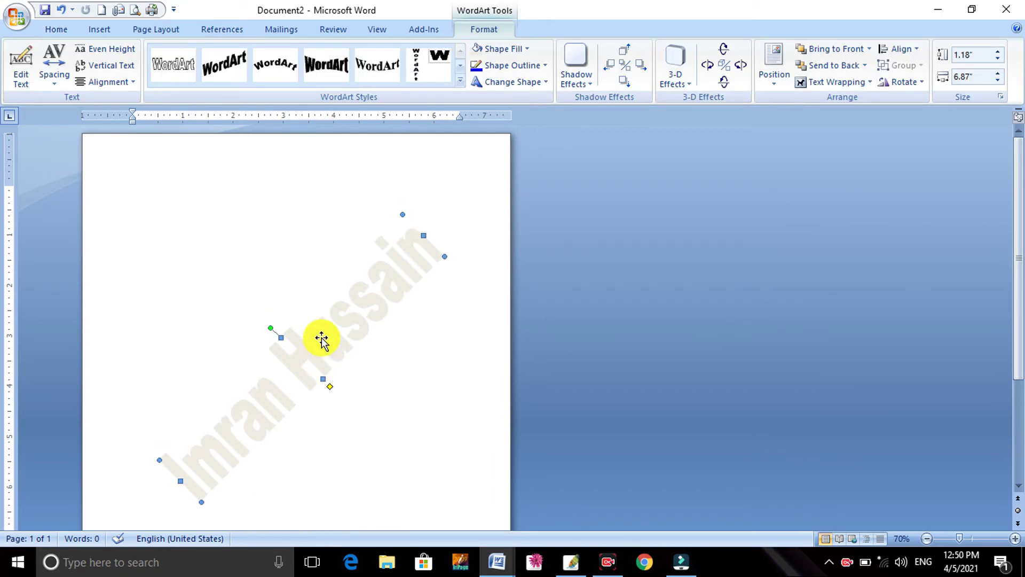
{"action": "scroll", "coordinate": [338, 327], "scroll_direction": "down", "scroll_amount": 3}
{"action": "scroll", "coordinate": [267, 331], "scroll_direction": "down", "scroll_amount": 2}
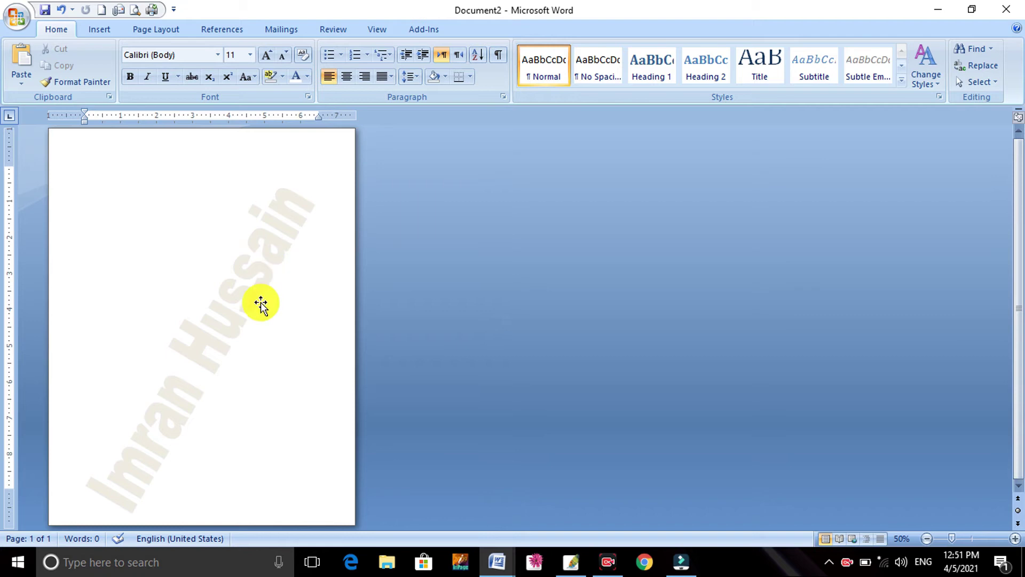
Deselect the watermark and type a long run of 'm' characters at the top of the page.
{"action": "left_click", "coordinate": [174, 421]}
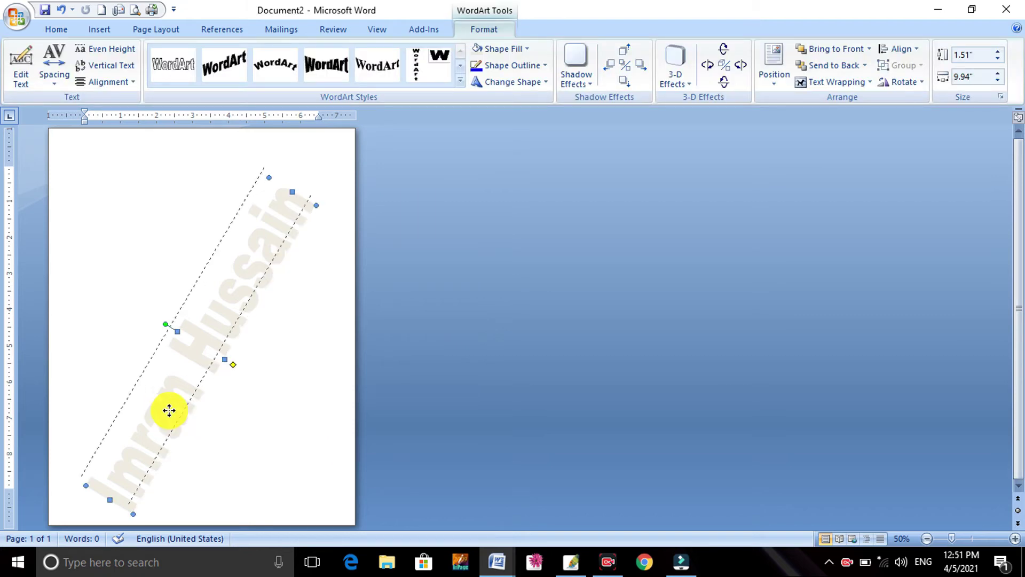
{"action": "left_click", "coordinate": [185, 260]}
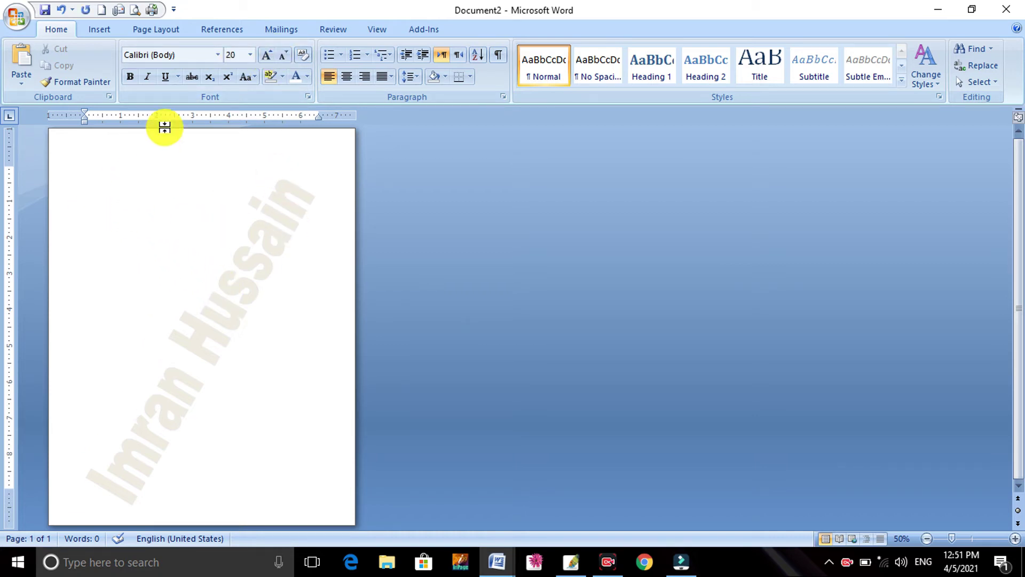
{"action": "type", "text": "m"}
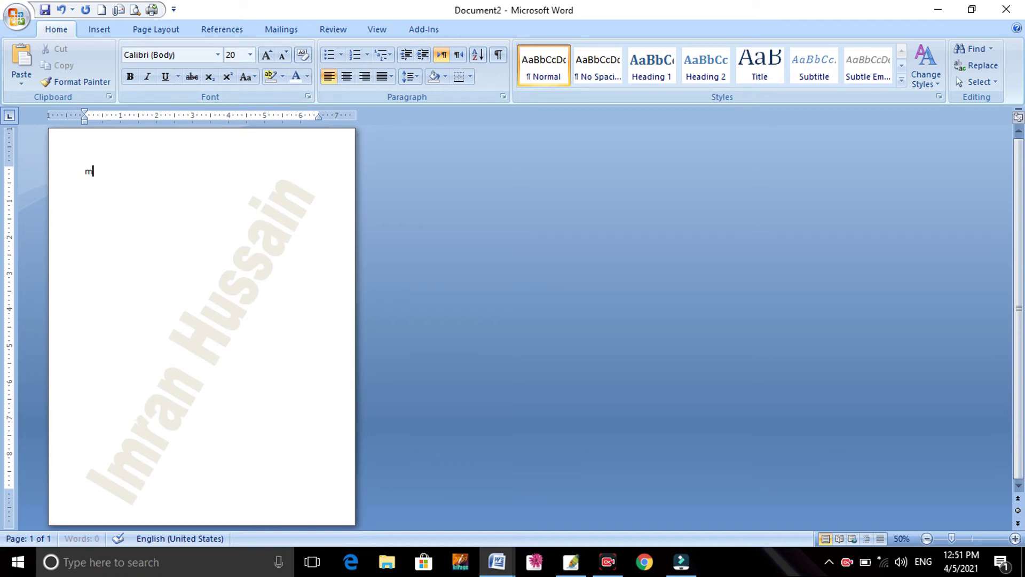
{"action": "type", "text": "mmmmmmmmmmmmmmmmmm"}
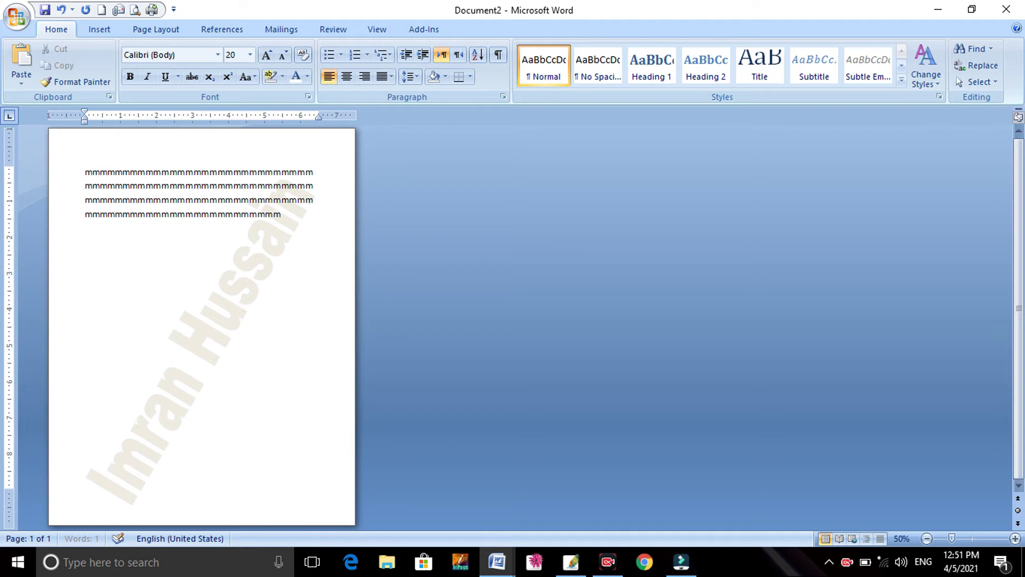
{"action": "type", "text": "mmmmmmmmmmmmmmmmmmm"}
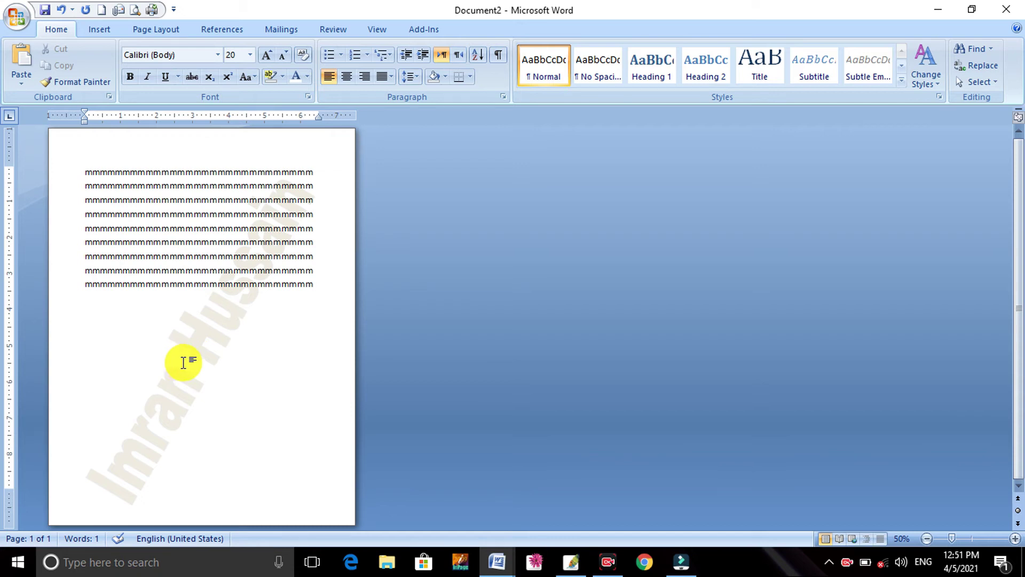
Try Normal and Very Loose character spacing on the diagonal WordArt.
{"action": "left_click", "coordinate": [183, 363]}
{"action": "left_click", "coordinate": [54, 62]}
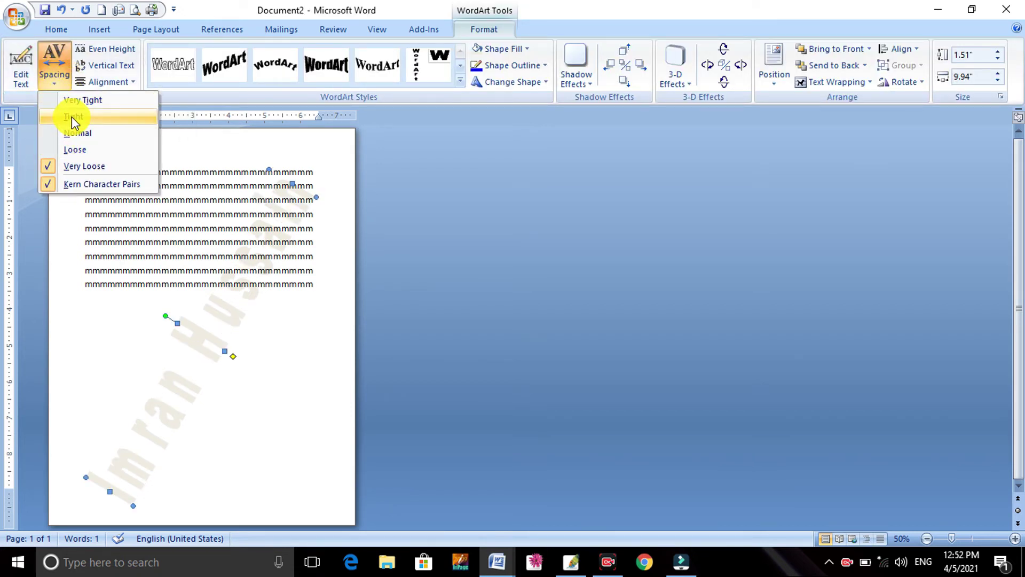
{"action": "left_click", "coordinate": [77, 133]}
{"action": "left_click", "coordinate": [54, 75]}
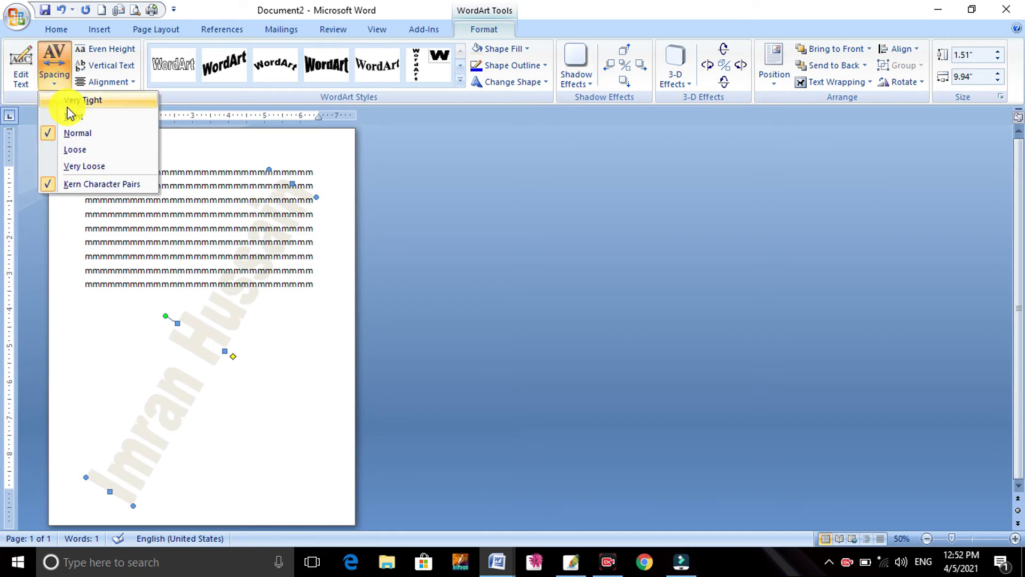
{"action": "left_click", "coordinate": [78, 166]}
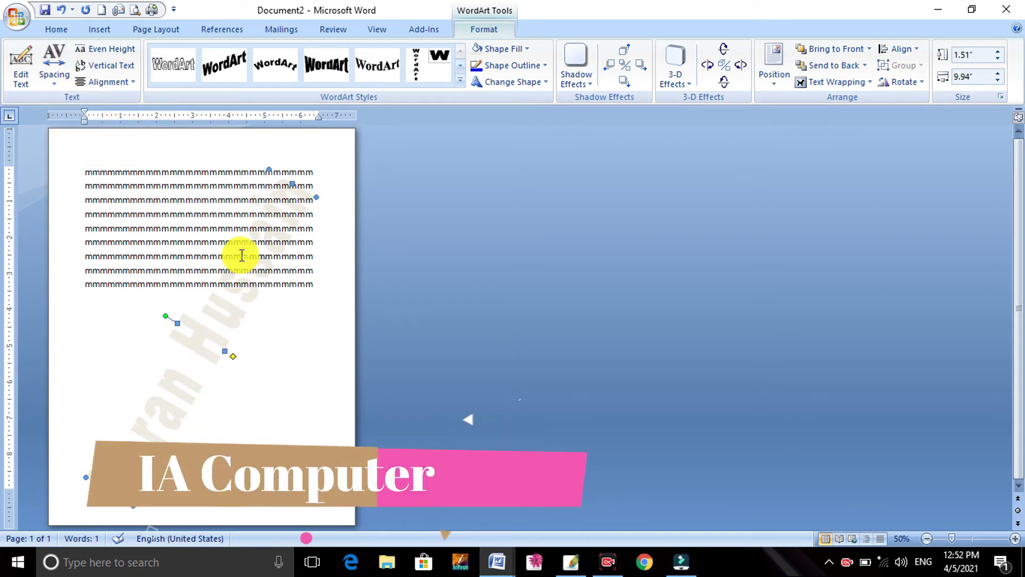
{"action": "left_click", "coordinate": [55, 71]}
{"action": "left_click", "coordinate": [95, 166]}
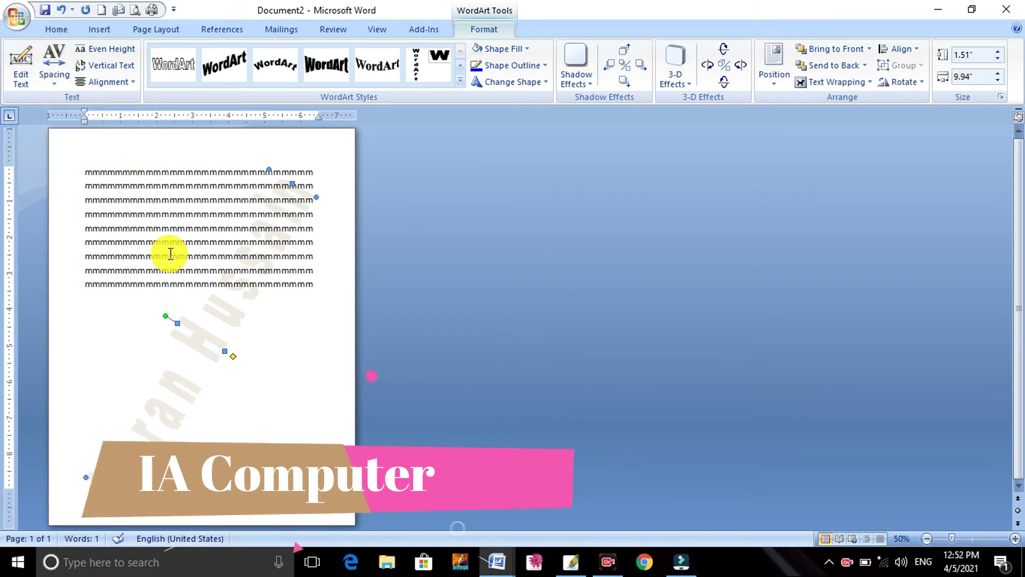
Try Very Tight and Normal, settle on Loose spacing, then delete the WordArt.
{"action": "left_click", "coordinate": [69, 77]}
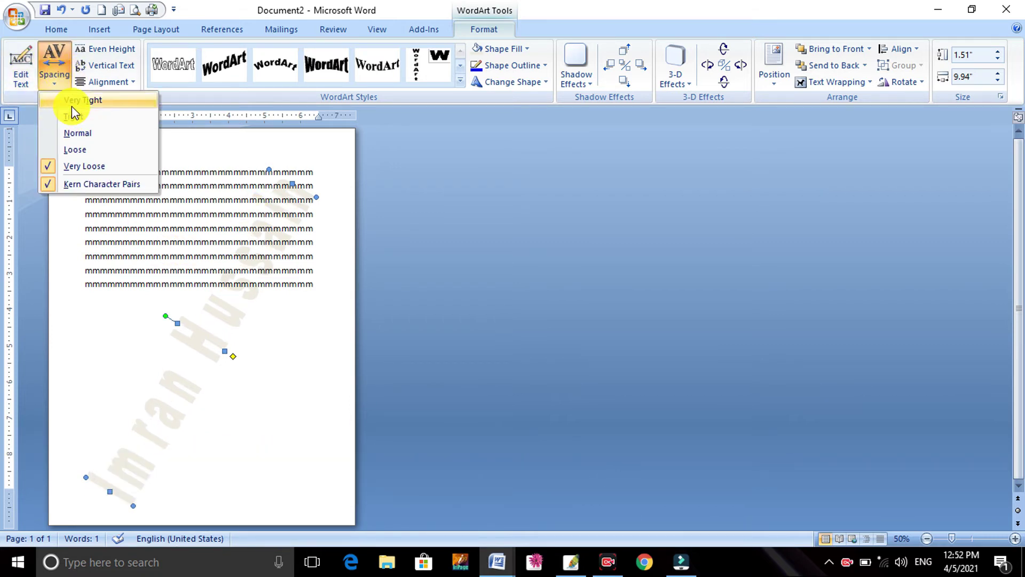
{"action": "left_click", "coordinate": [78, 100]}
{"action": "left_click", "coordinate": [54, 69]}
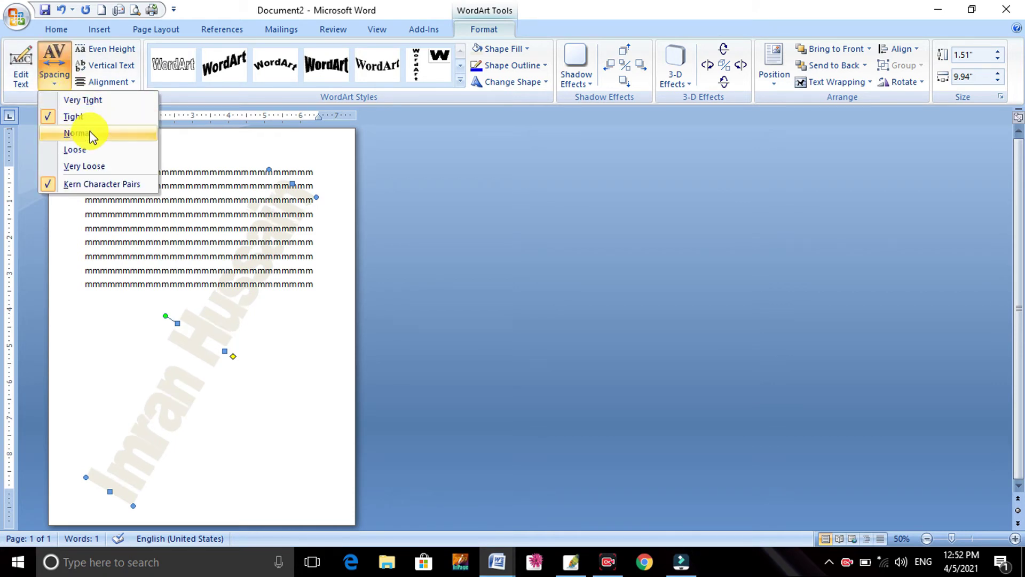
{"action": "left_click", "coordinate": [91, 133]}
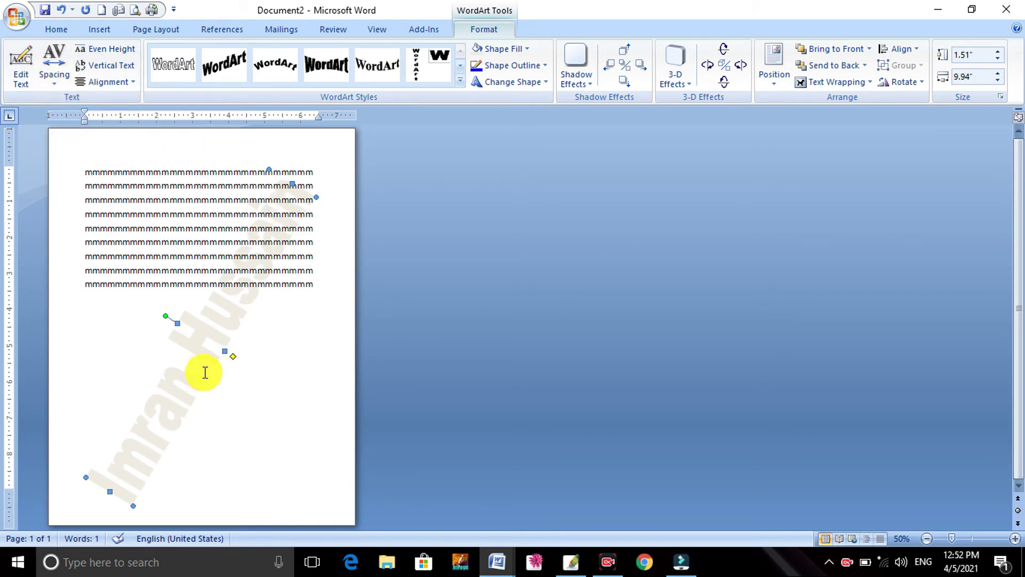
{"action": "left_click", "coordinate": [61, 81]}
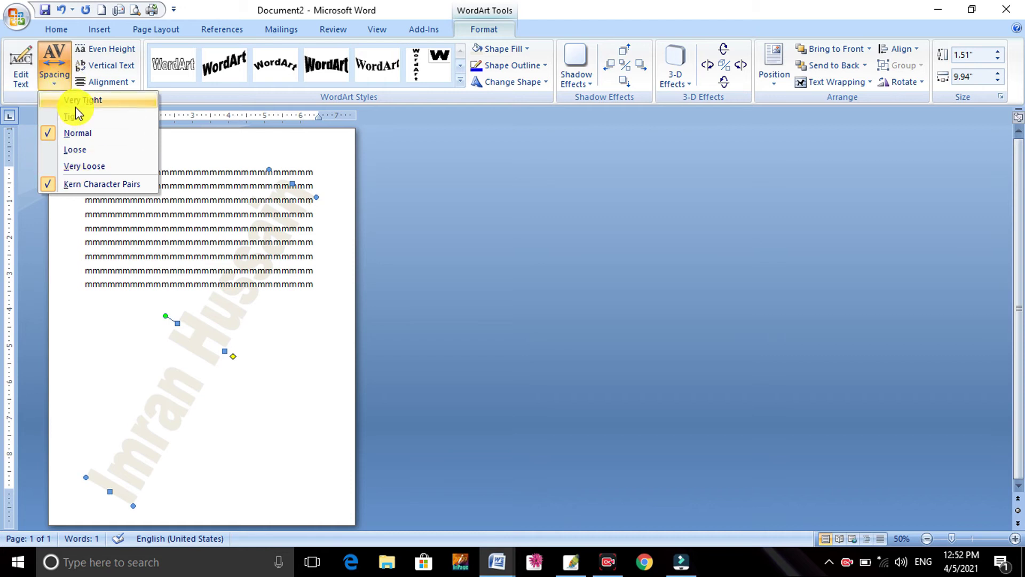
{"action": "left_click", "coordinate": [76, 153]}
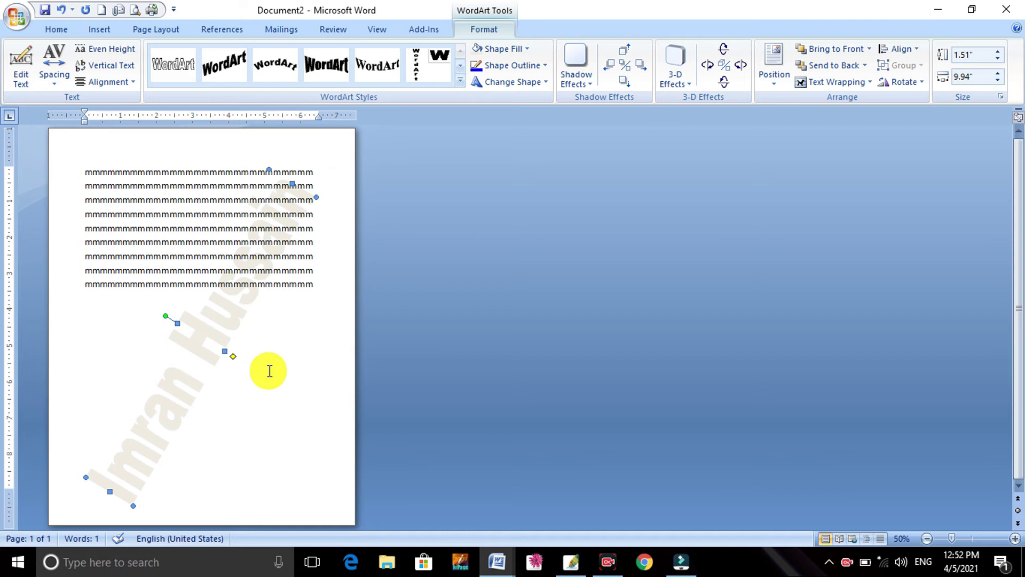
{"action": "key", "text": "Delete"}
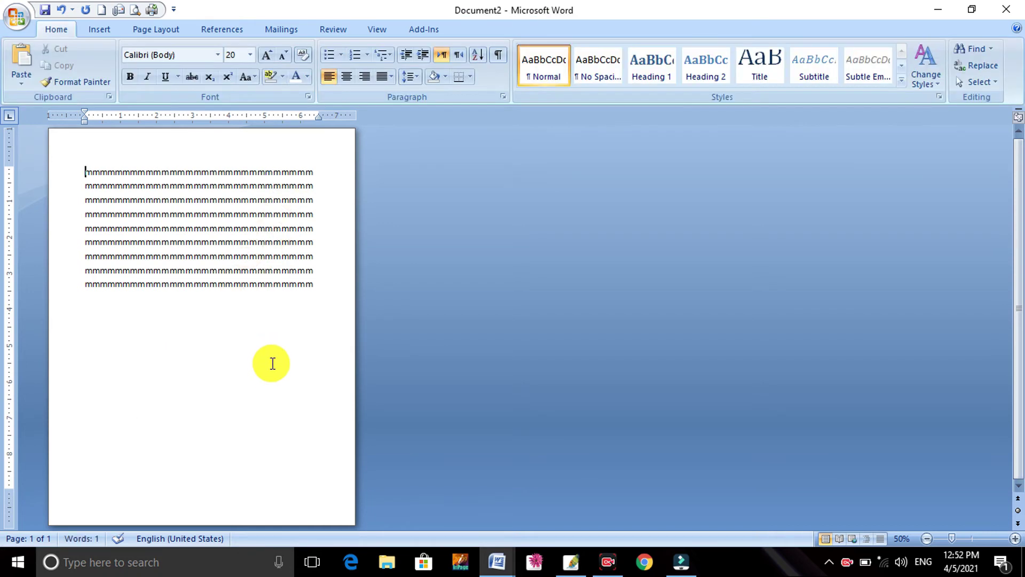
Scroll back up the page after removing the watermark.
{"action": "scroll", "coordinate": [276, 354], "scroll_direction": "up", "scroll_amount": 4, "text": "ctrl"}
{"action": "scroll", "coordinate": [270, 353], "scroll_direction": "up", "scroll_amount": 2, "text": "ctrl"}
{"action": "scroll", "coordinate": [275, 348], "scroll_direction": "up", "scroll_amount": 1, "text": "ctrl"}
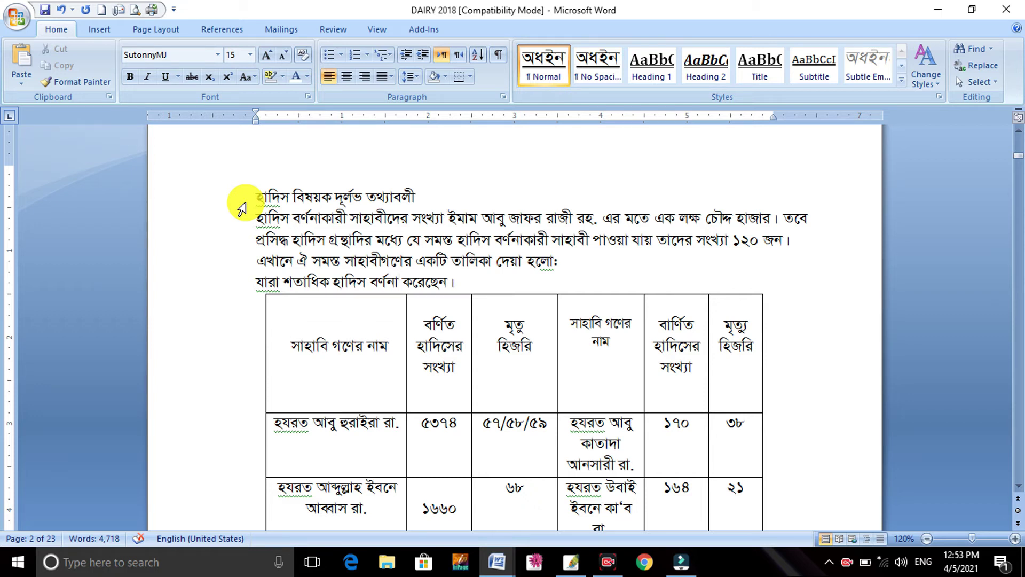
Make the Bengali heading bold, italic and single-underlined.
{"action": "left_click", "coordinate": [241, 208]}
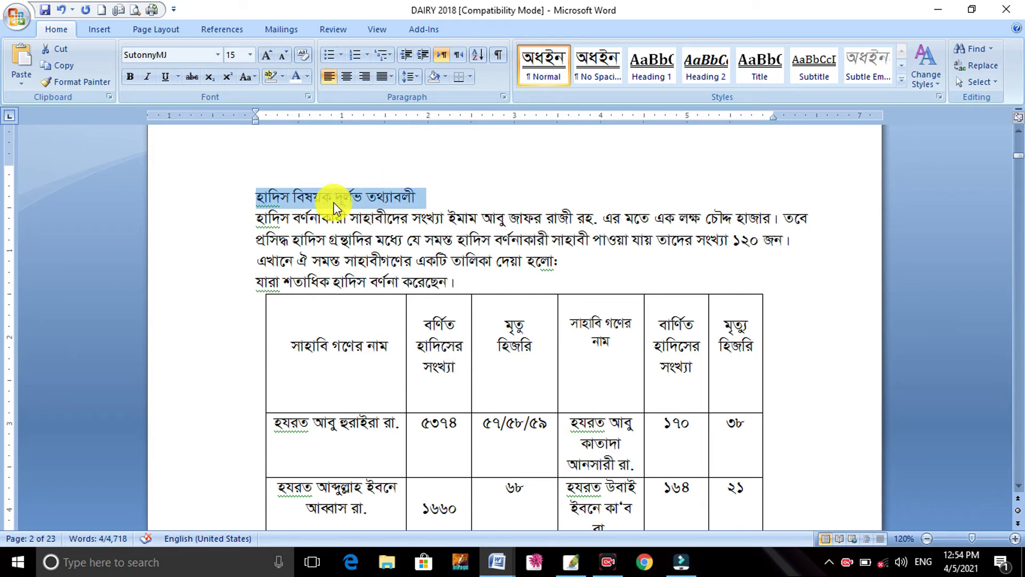
{"action": "left_click", "coordinate": [130, 76]}
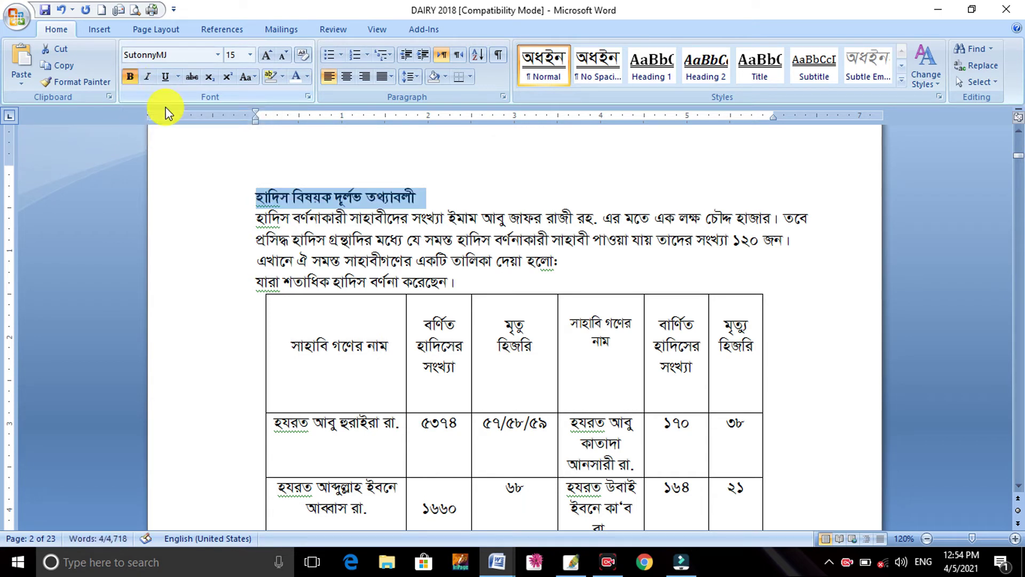
{"action": "left_click", "coordinate": [148, 81]}
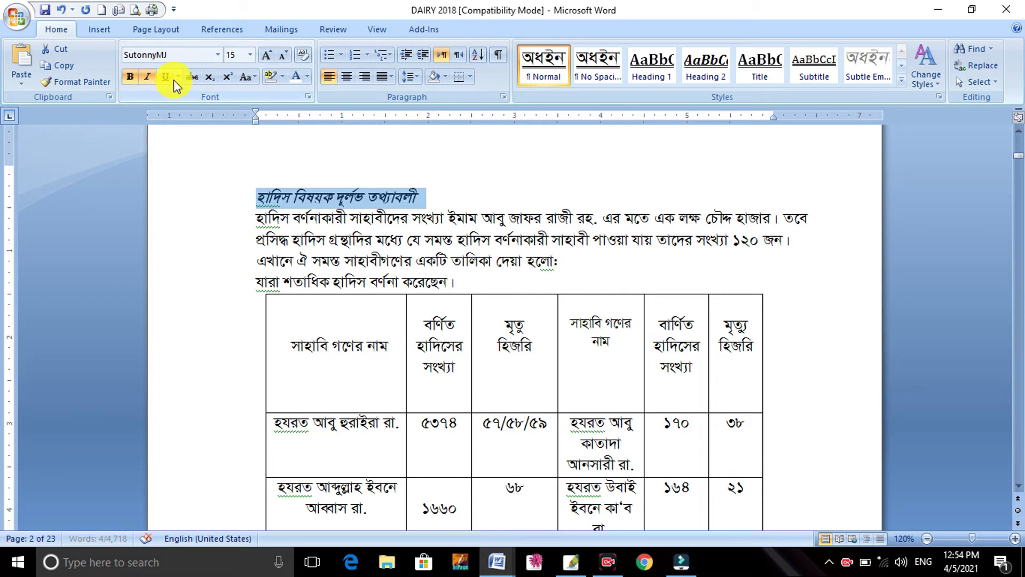
{"action": "left_click", "coordinate": [169, 78]}
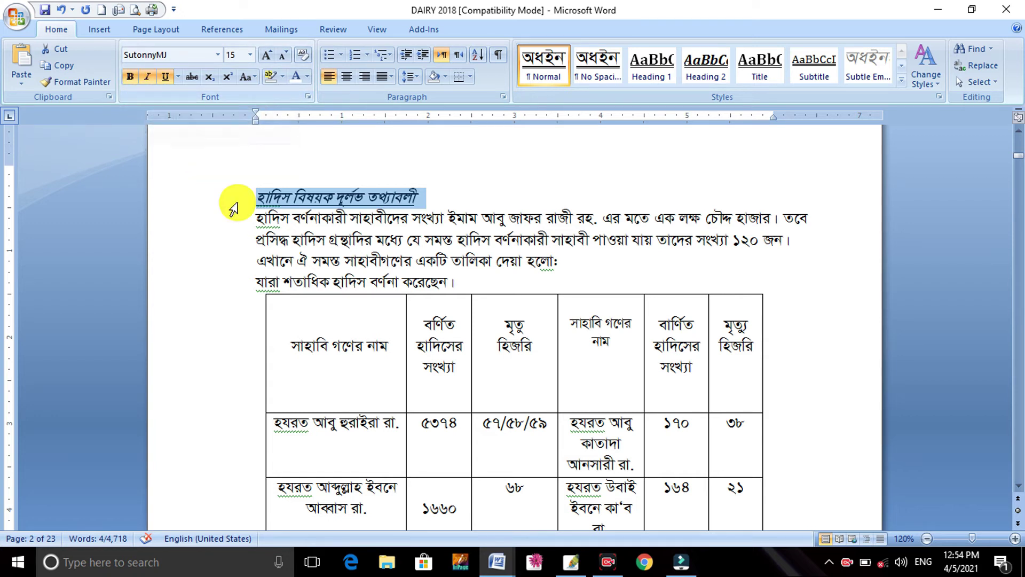
{"action": "left_click", "coordinate": [178, 78]}
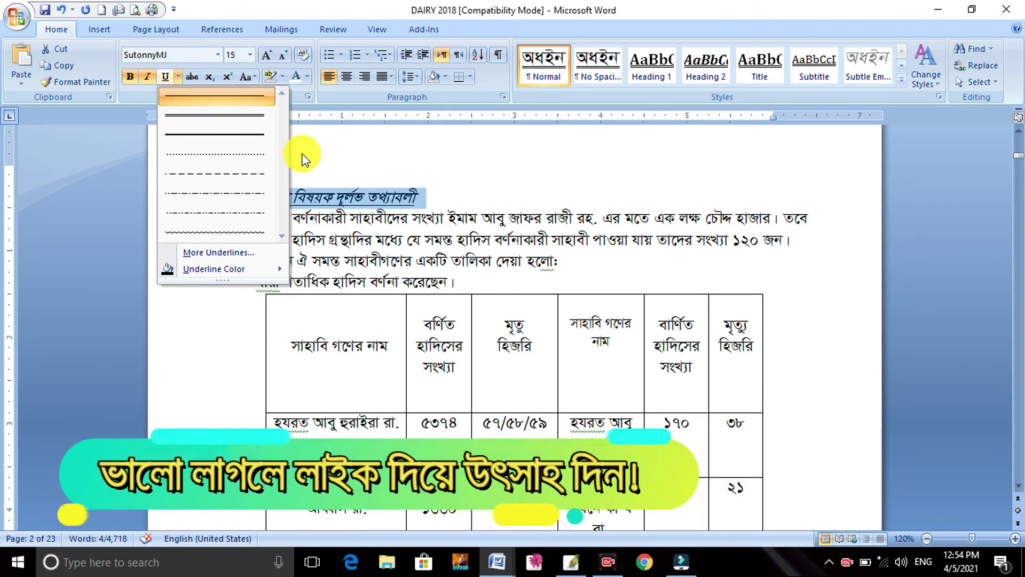
{"action": "left_click", "coordinate": [269, 136]}
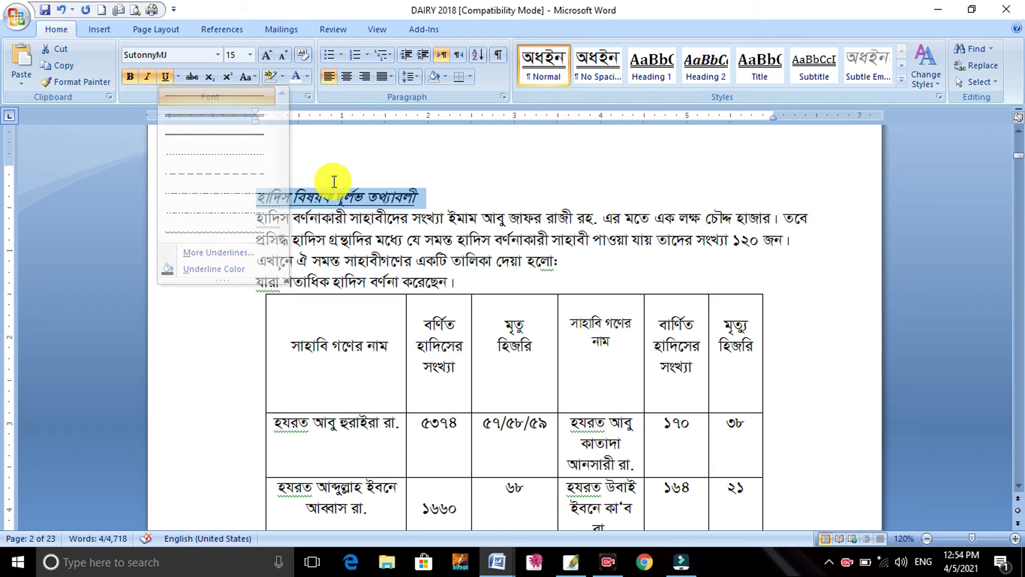
{"action": "left_click", "coordinate": [360, 196]}
{"action": "key", "text": "ctrl+End"}
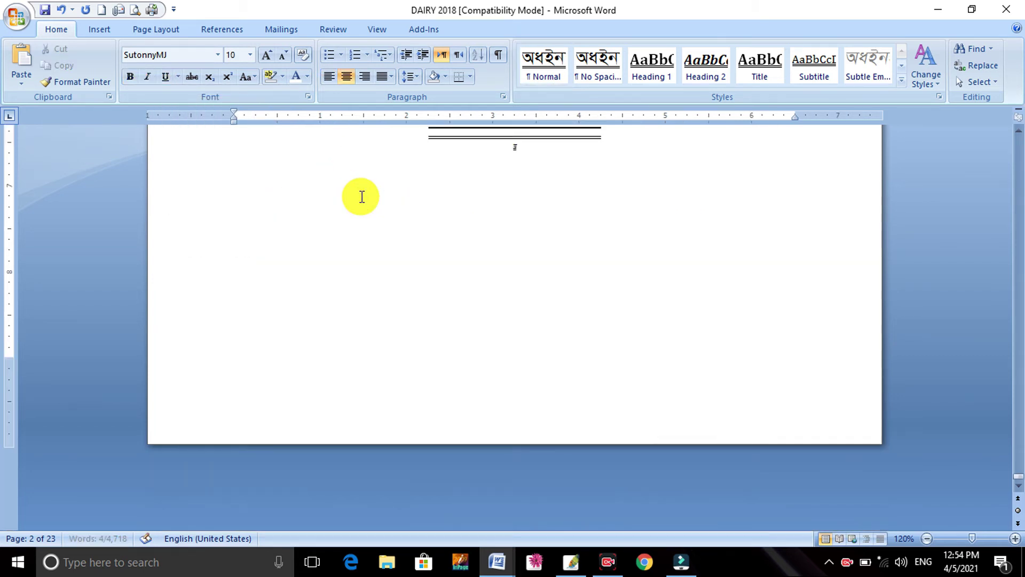
Return to the heading and leave it bold and underlined with italic turned off.
{"action": "key", "text": "ctrl+z"}
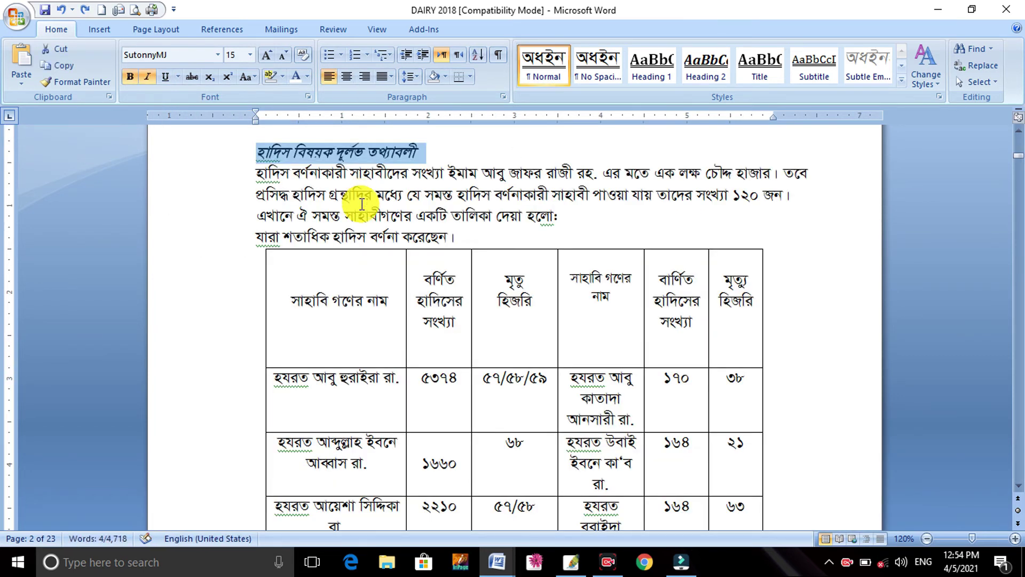
{"action": "key", "text": "ctrl+u"}
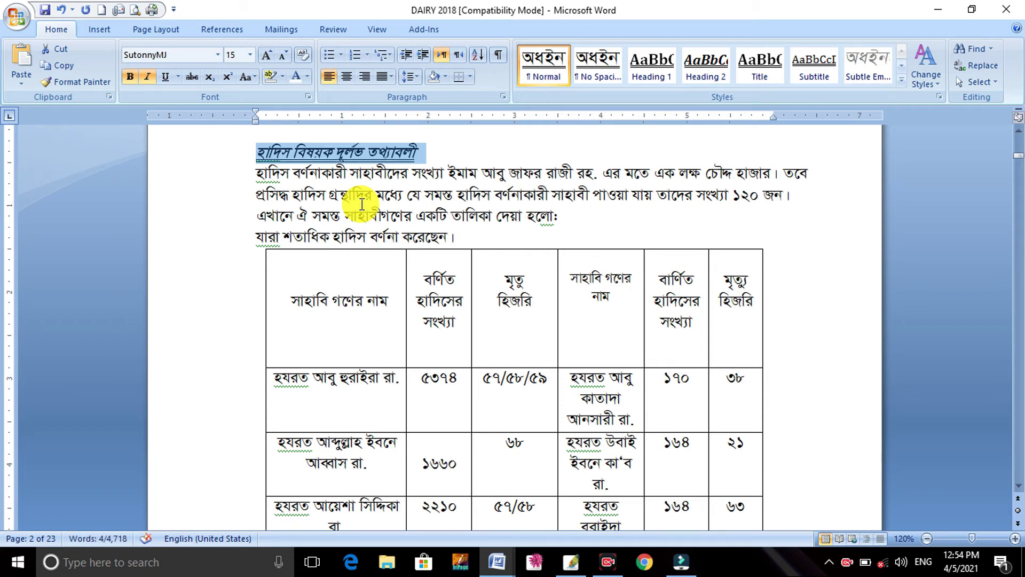
{"action": "mouse_move", "coordinate": [337, 377]}
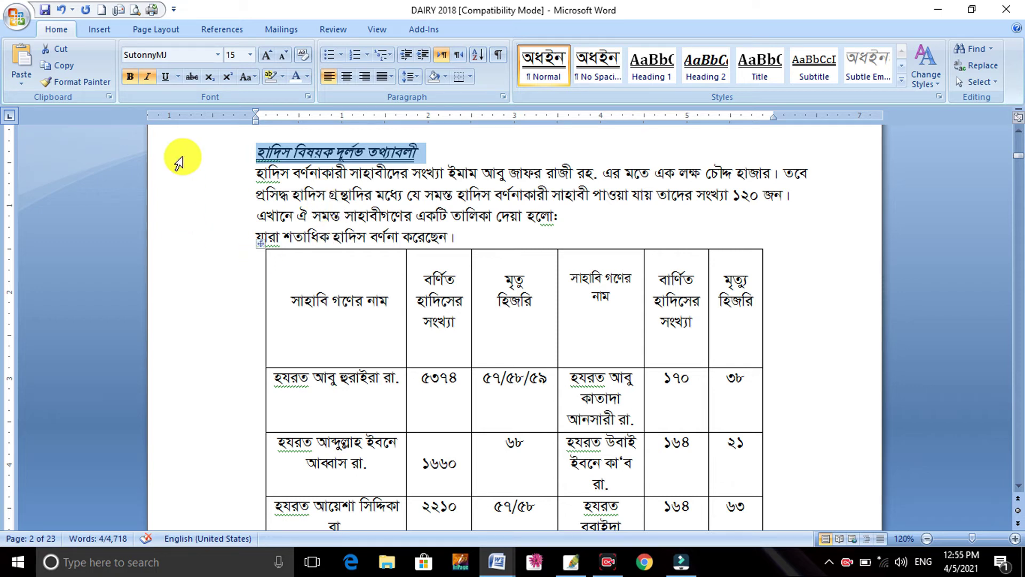
{"action": "left_click", "coordinate": [129, 77]}
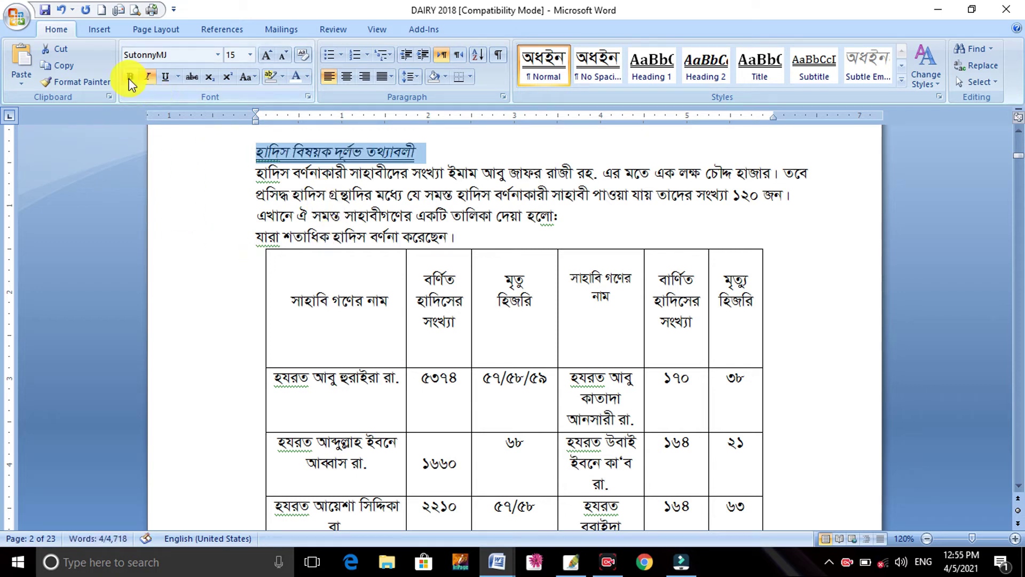
{"action": "left_click", "coordinate": [129, 79]}
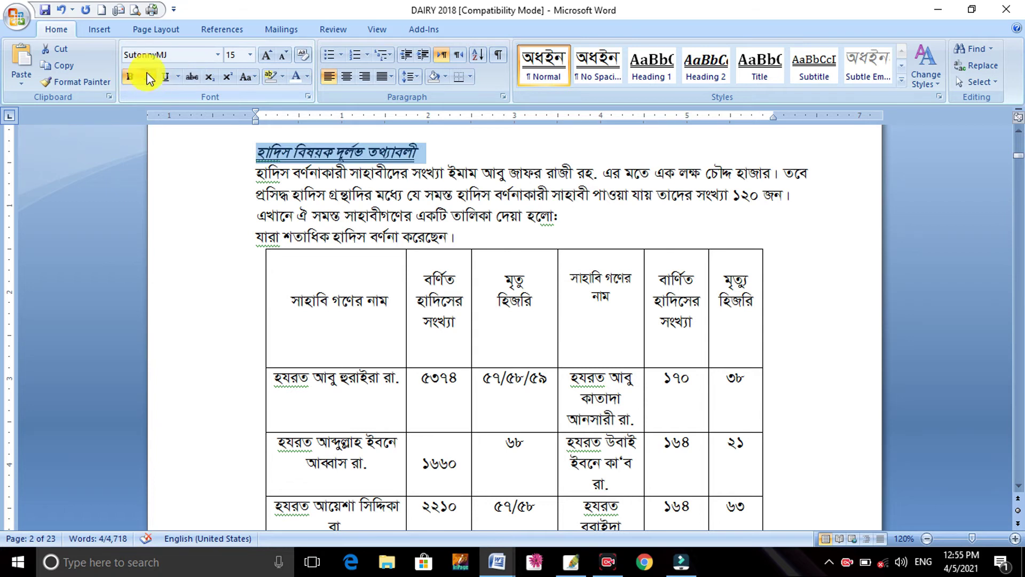
{"action": "left_click", "coordinate": [146, 78]}
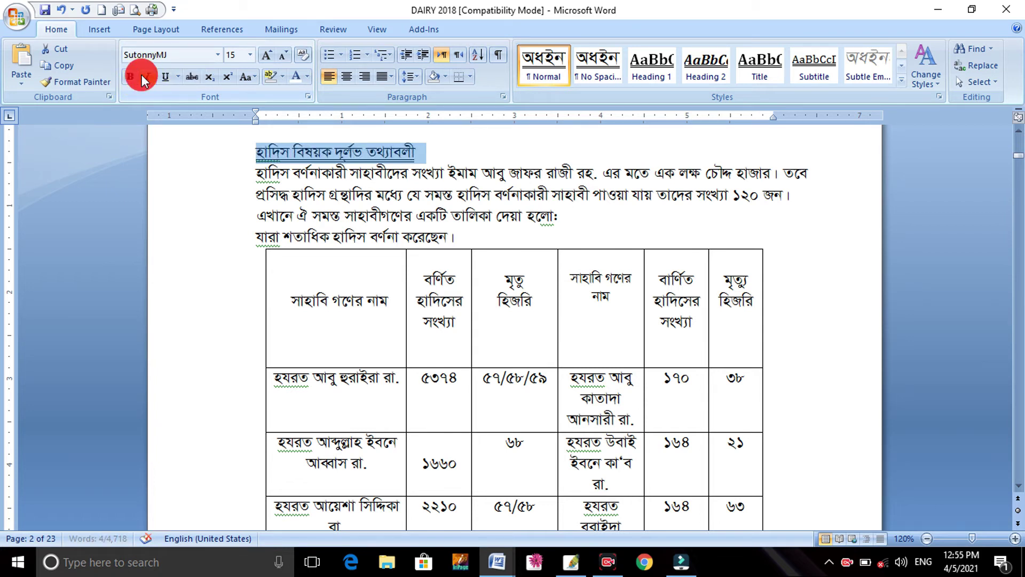
{"action": "left_click", "coordinate": [175, 78]}
{"action": "left_click", "coordinate": [235, 112]}
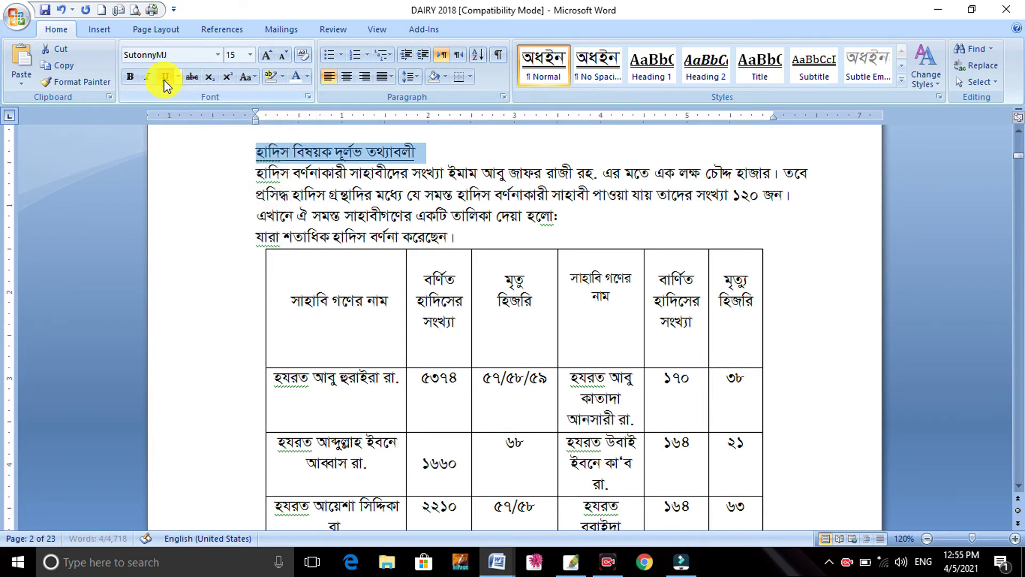
{"action": "left_click", "coordinate": [164, 79]}
{"action": "left_click", "coordinate": [165, 79]}
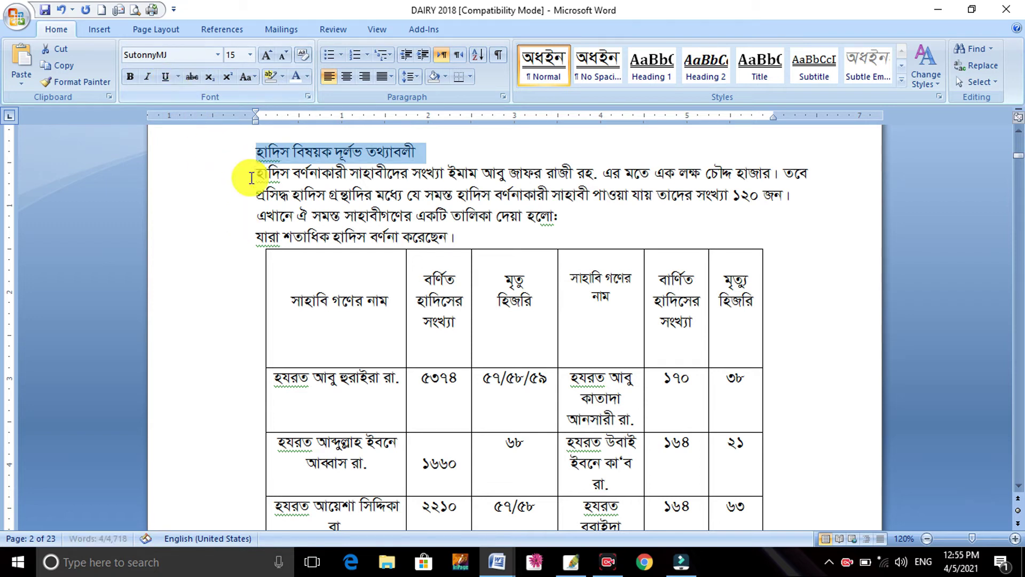
{"action": "key", "text": "ctrl+b"}
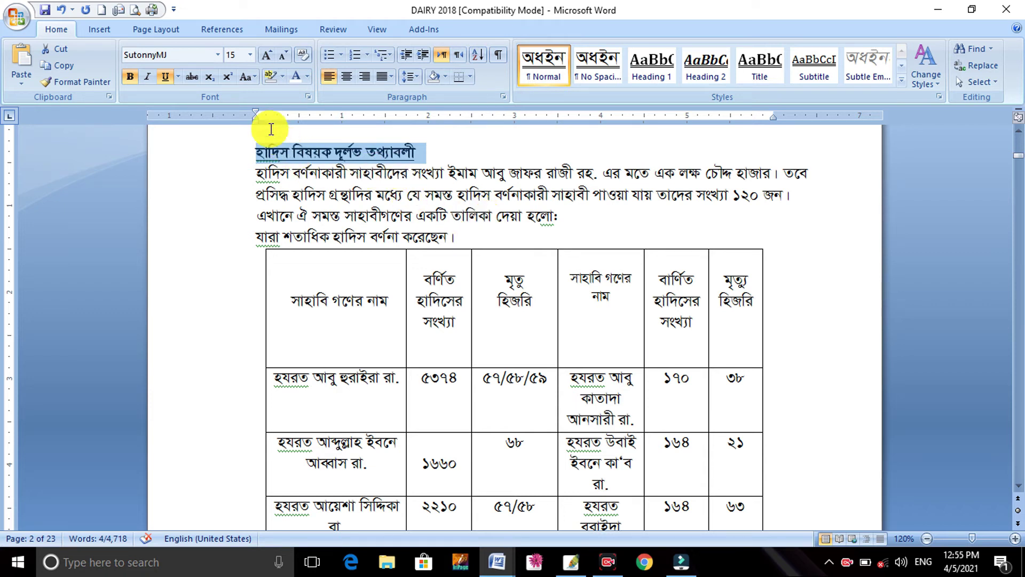
{"action": "left_click", "coordinate": [250, 55]}
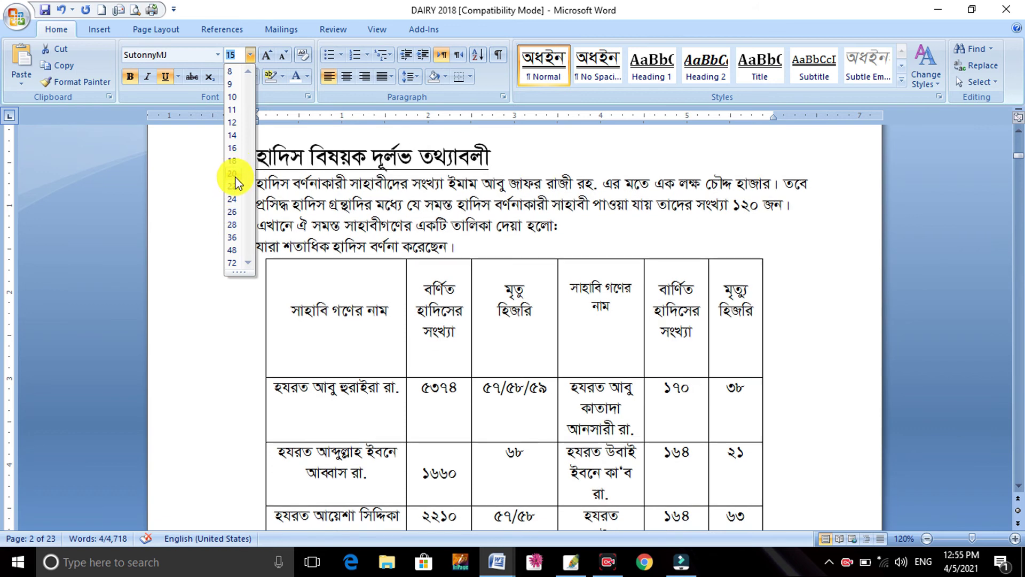
Try heading sizes 20, 18 and stepped Ctrl+]/Ctrl+[ changes, ending at size 22.
{"action": "left_click", "coordinate": [232, 174]}
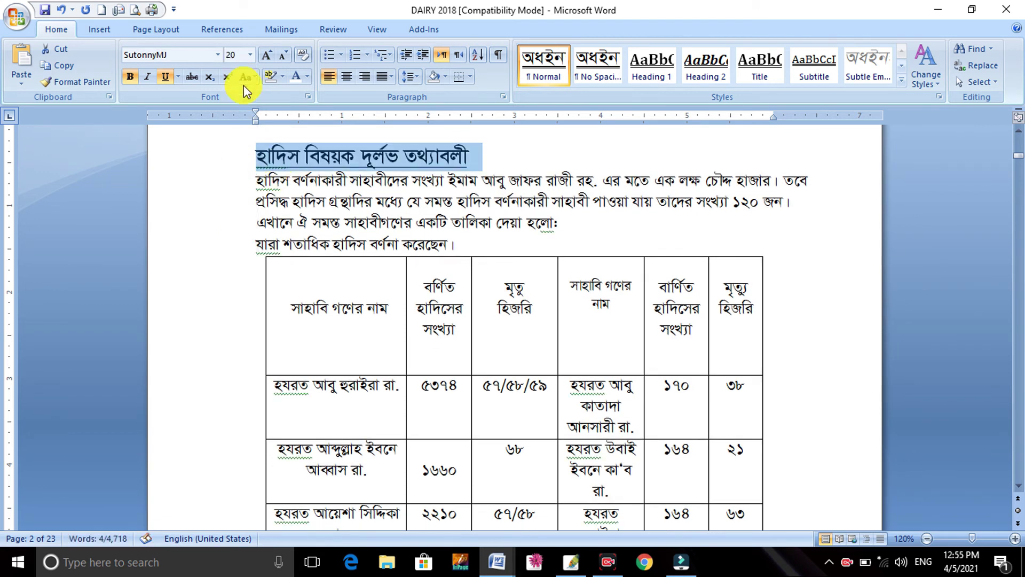
{"action": "left_click", "coordinate": [250, 55]}
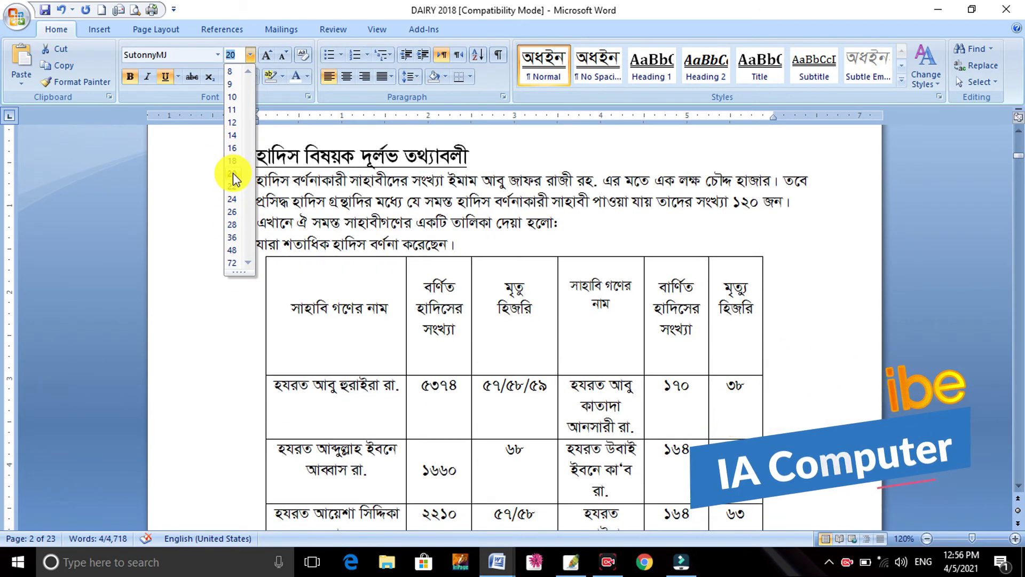
{"action": "left_click", "coordinate": [233, 161]}
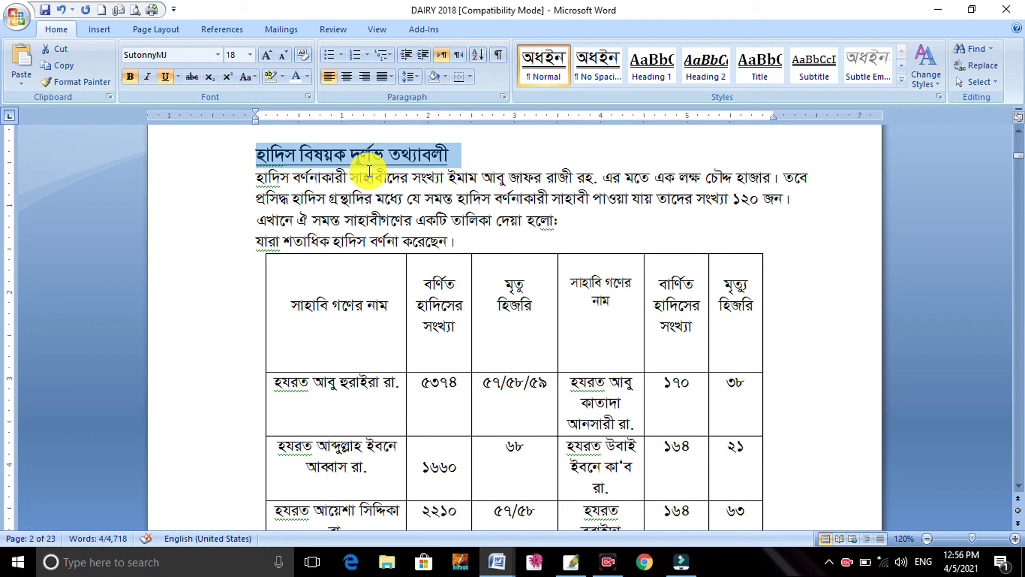
{"action": "key", "text": "ctrl+bracketright"}
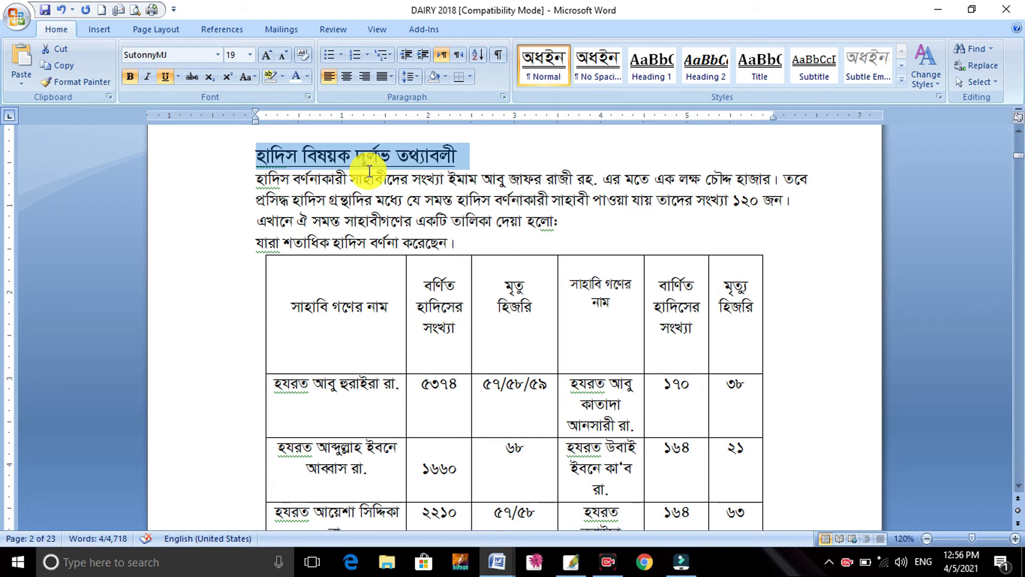
{"action": "key", "text": "ctrl+bracketleft"}
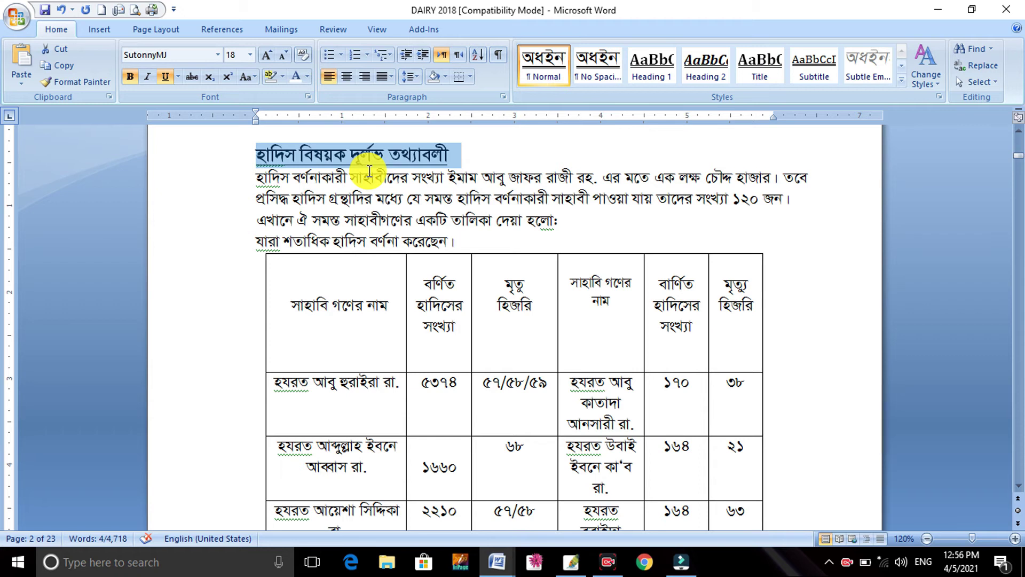
{"action": "key", "text": "ctrl+bracketleft"}
{"action": "key", "text": "ctrl+bracketleft"}
{"action": "key", "text": "ctrl+bracketleft"}
{"action": "key", "text": "ctrl+bracketleft"}
{"action": "key", "text": "ctrl+bracketleft"}
{"action": "key", "text": "ctrl+bracketleft"}
{"action": "key", "text": "ctrl+bracketleft"}
{"action": "key", "text": "ctrl+bracketleft"}
{"action": "key", "text": "ctrl+bracketright"}
{"action": "key", "text": "ctrl+bracketright"}
{"action": "key", "text": "ctrl+bracketright"}
{"action": "key", "text": "ctrl+bracketright"}
{"action": "key", "text": "ctrl+bracketright"}
{"action": "key", "text": "ctrl+bracketright"}
{"action": "key", "text": "ctrl+bracketright"}
{"action": "key", "text": "ctrl+bracketright"}
{"action": "key", "text": "ctrl+bracketright"}
{"action": "key", "text": "ctrl+bracketright"}
{"action": "key", "text": "ctrl+bracketright"}
{"action": "key", "text": "ctrl+bracketright"}
{"action": "key", "text": "ctrl+bracketright"}
{"action": "key", "text": "ctrl+bracketright"}
{"action": "key", "text": "ctrl+bracketright"}
{"action": "key", "text": "ctrl+bracketright"}
{"action": "key", "text": "ctrl+bracketright"}
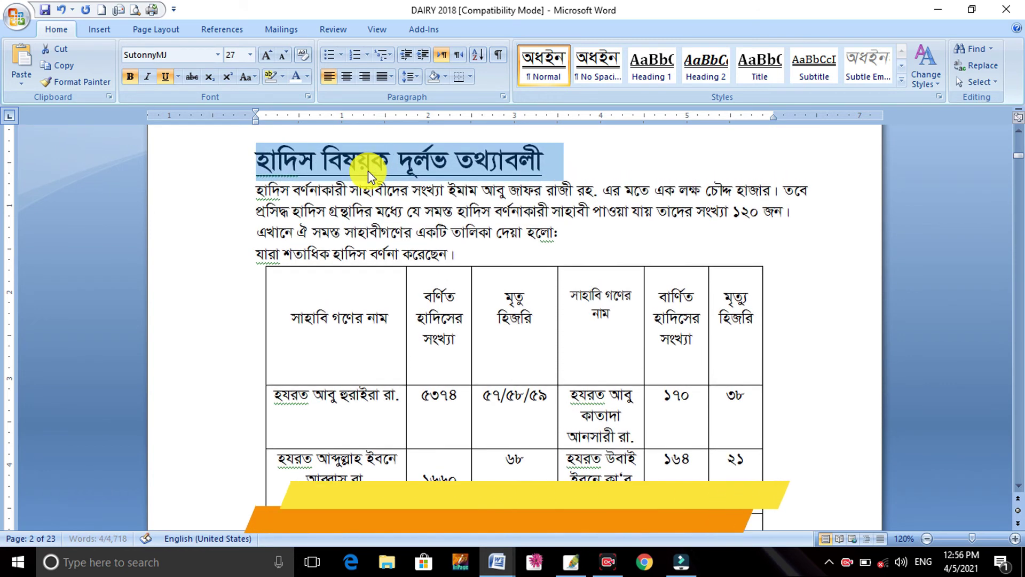
{"action": "key", "text": "ctrl+bracketleft"}
{"action": "key", "text": "ctrl+bracketleft"}
{"action": "key", "text": "ctrl+bracketleft"}
{"action": "key", "text": "ctrl+bracketleft"}
{"action": "key", "text": "ctrl+bracketleft"}
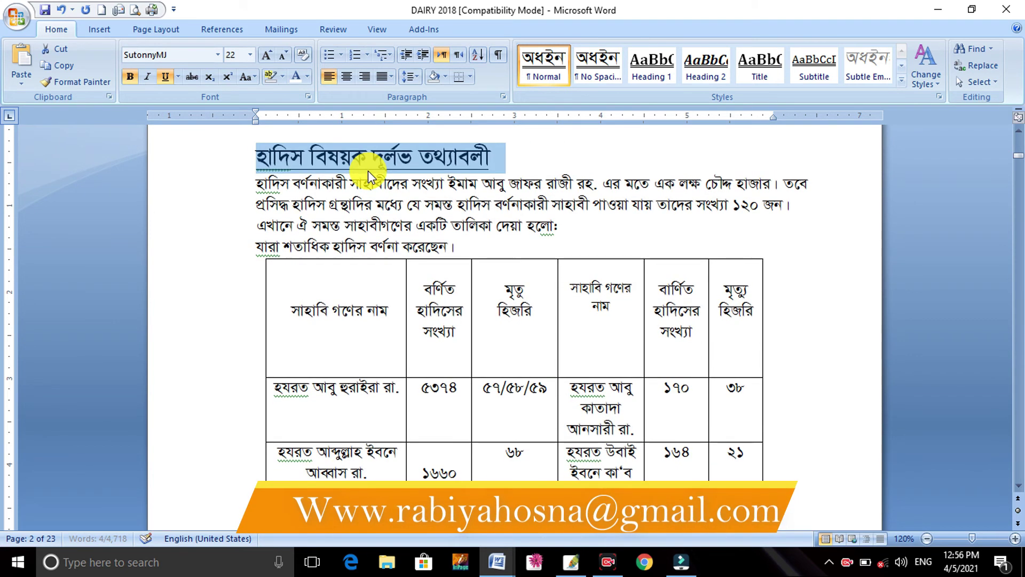
{"action": "key", "text": "ctrl+bracketleft"}
{"action": "key", "text": "ctrl+bracketleft"}
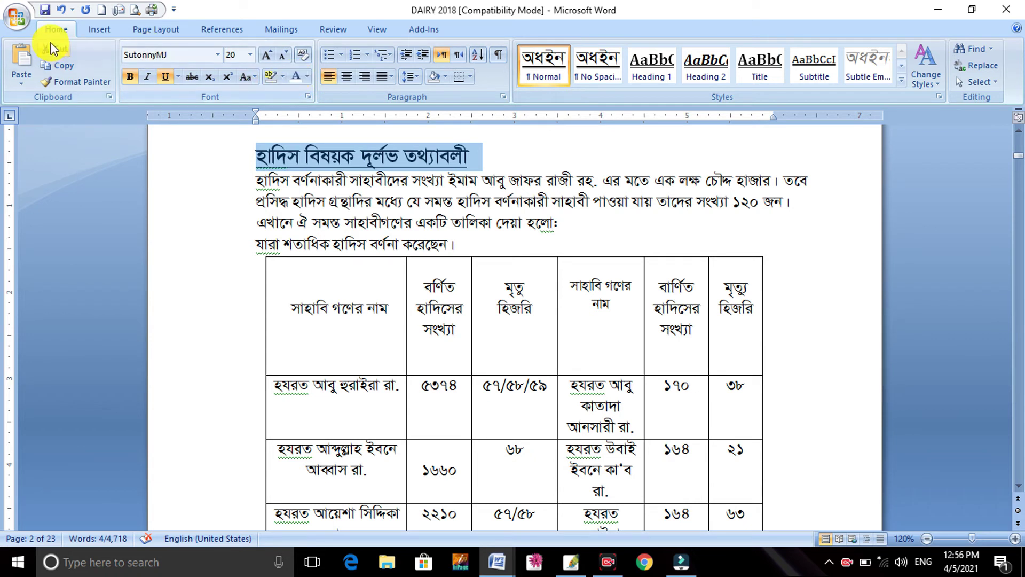
Colour the heading dark blue using the Font Color palette and More Colors picker.
{"action": "left_click", "coordinate": [309, 77]}
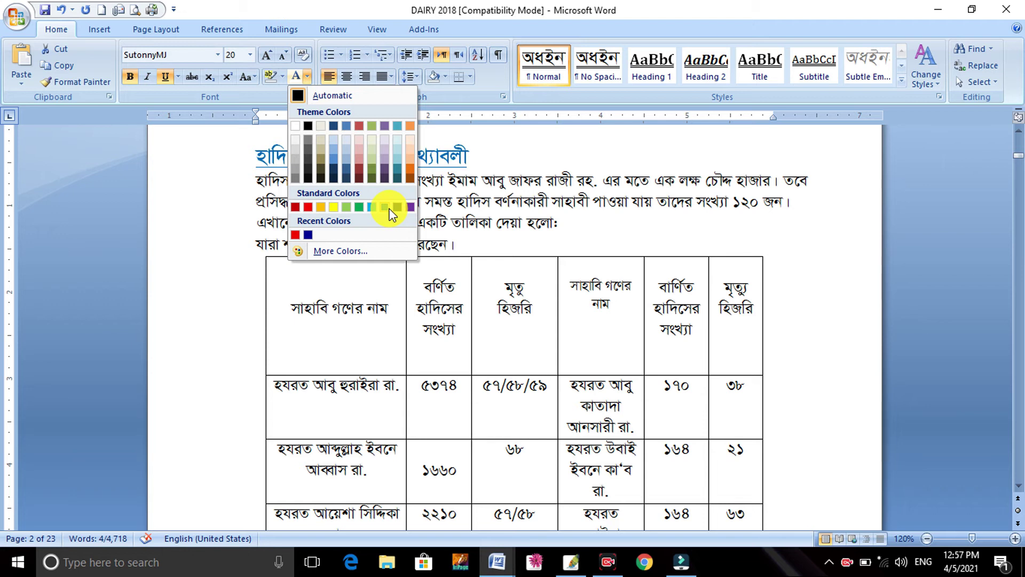
{"action": "left_click", "coordinate": [308, 236]}
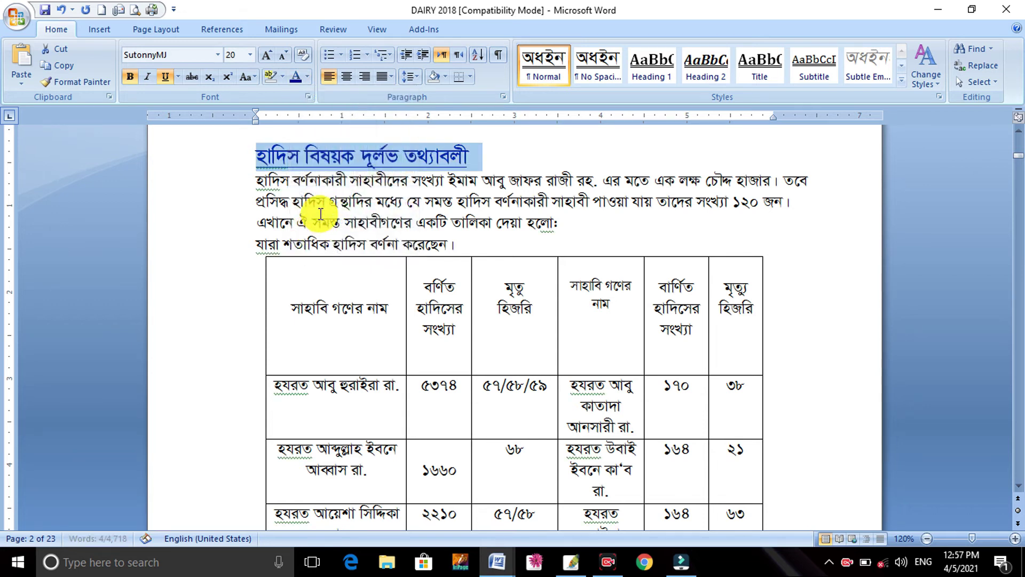
{"action": "left_click", "coordinate": [307, 76]}
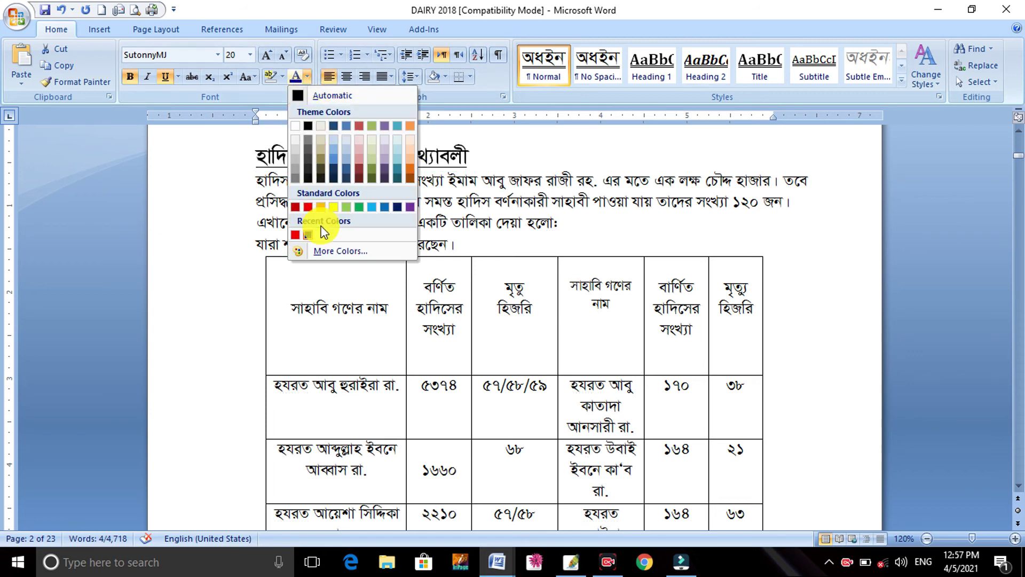
{"action": "left_click", "coordinate": [344, 255]}
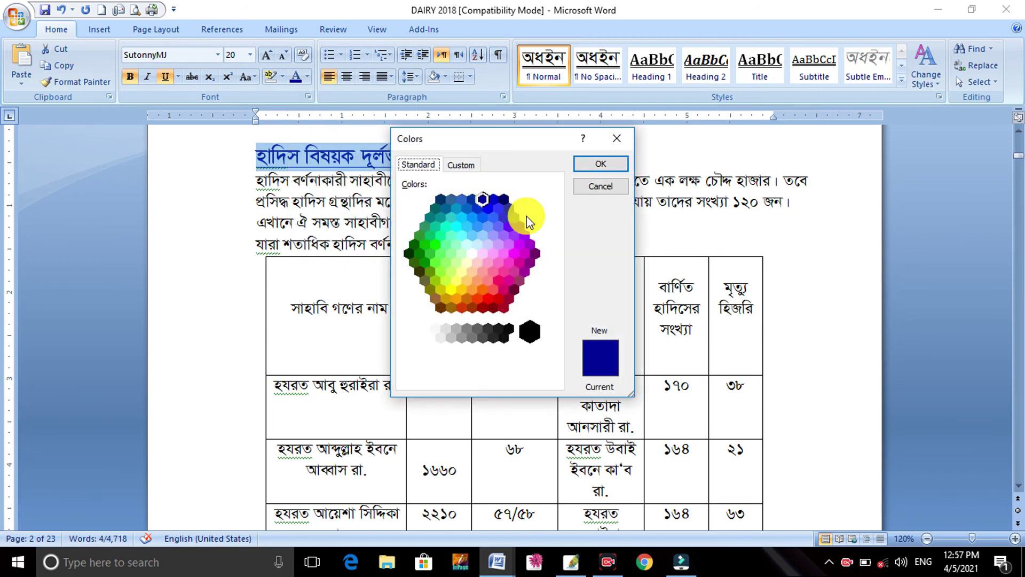
{"action": "left_click", "coordinate": [609, 164]}
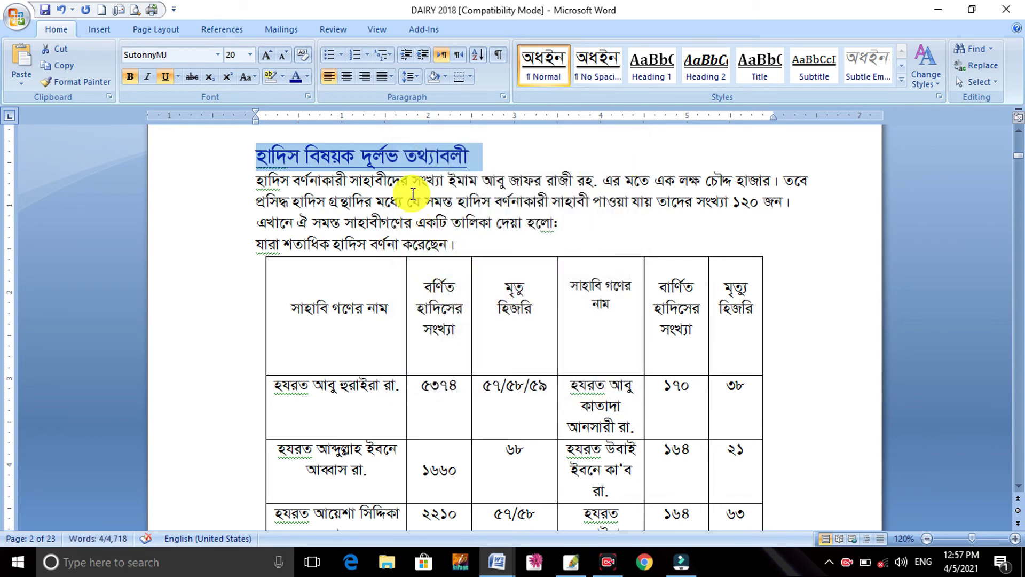
{"action": "left_click", "coordinate": [435, 198]}
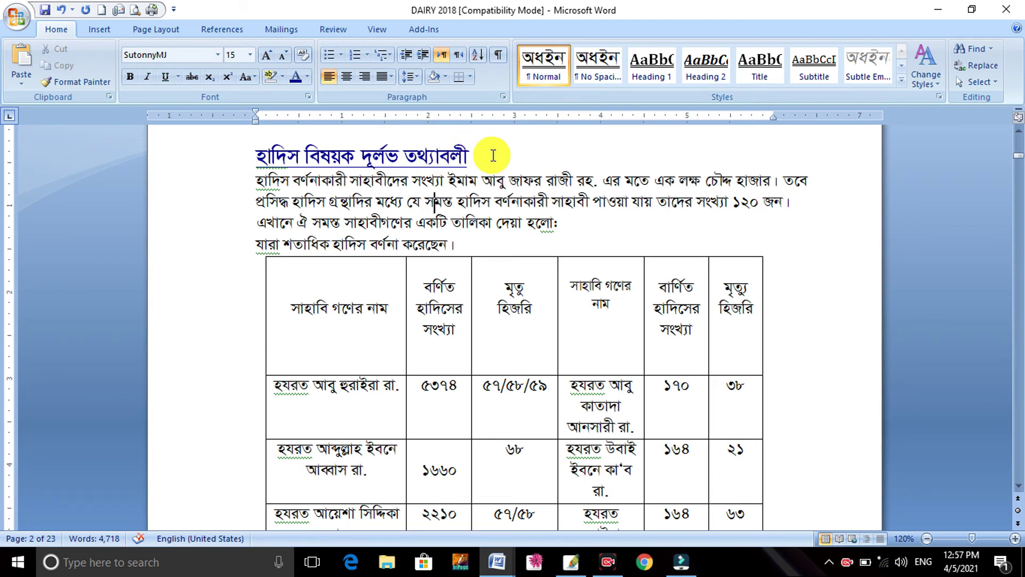
{"action": "key", "text": "ctrl+d"}
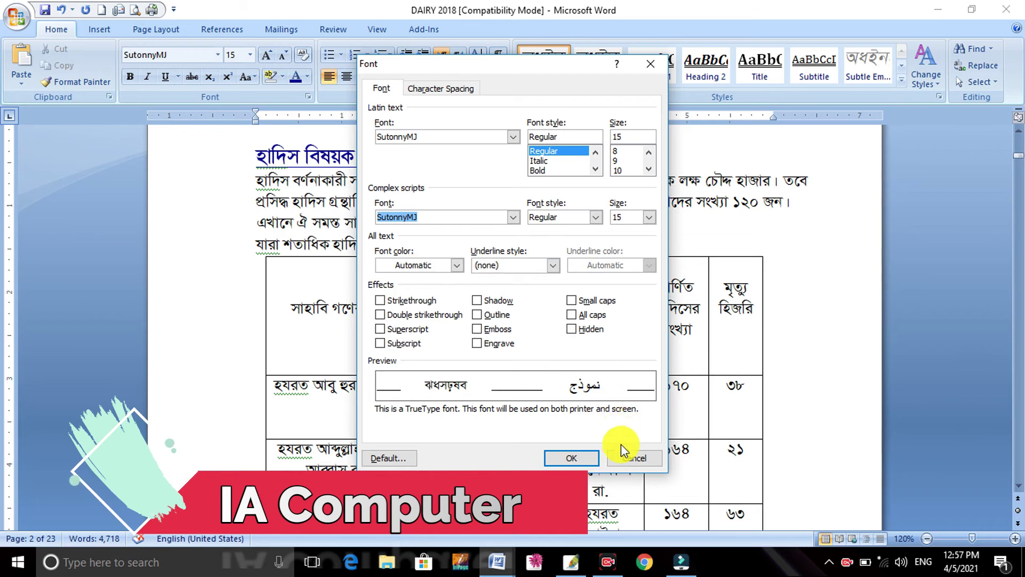
Cancel the Font dialog, then reselect the heading and make it red via Ctrl+D.
{"action": "left_click", "coordinate": [622, 458]}
{"action": "left_click", "coordinate": [229, 161]}
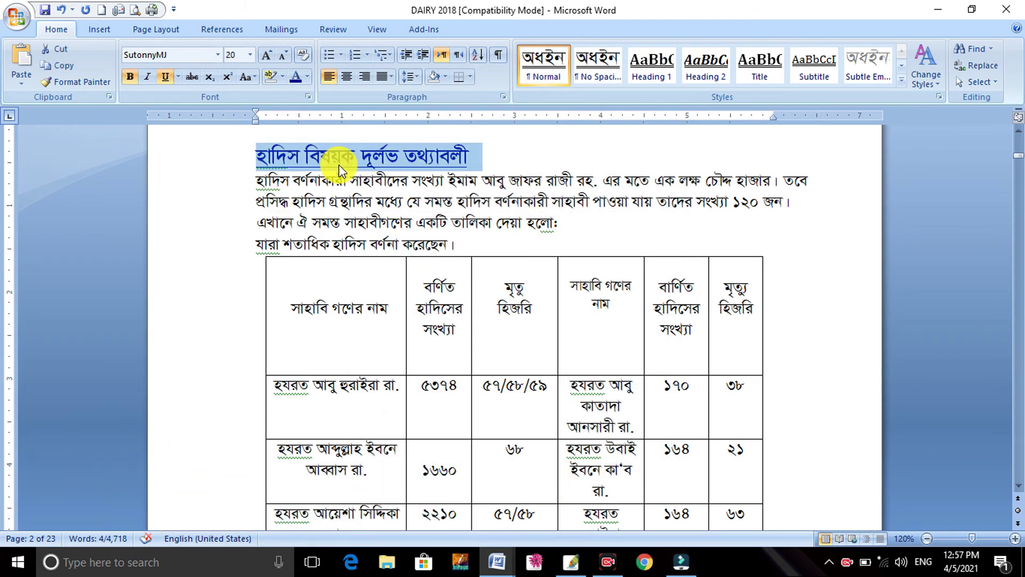
{"action": "key", "text": "ctrl+d"}
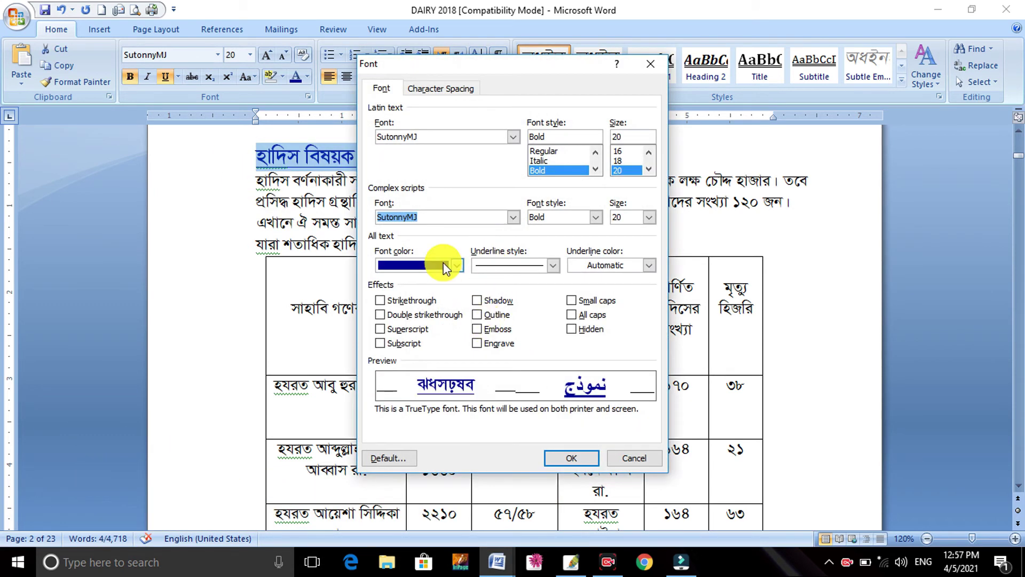
{"action": "left_click", "coordinate": [444, 265]}
{"action": "left_click", "coordinate": [399, 395]}
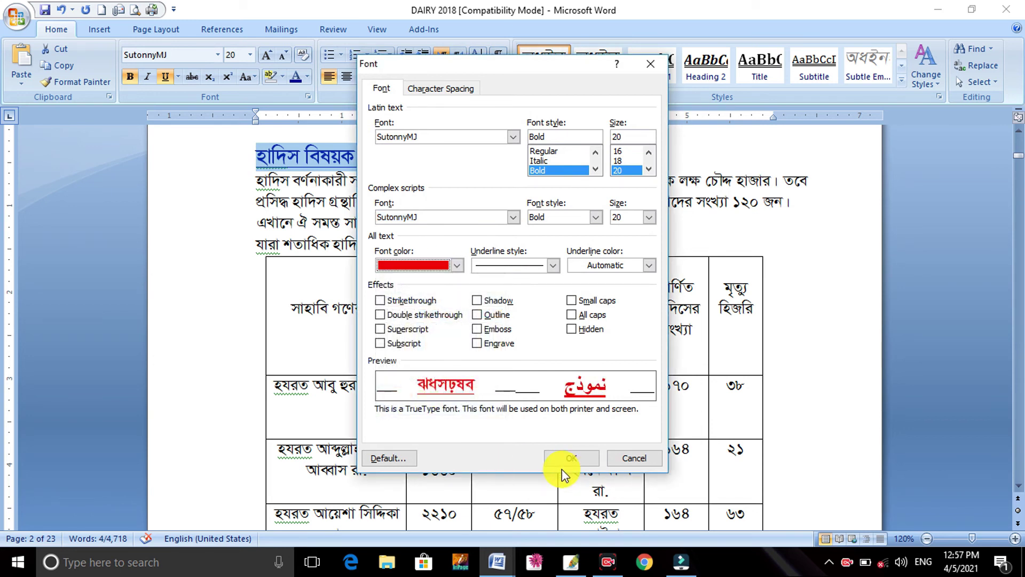
{"action": "left_click", "coordinate": [572, 458]}
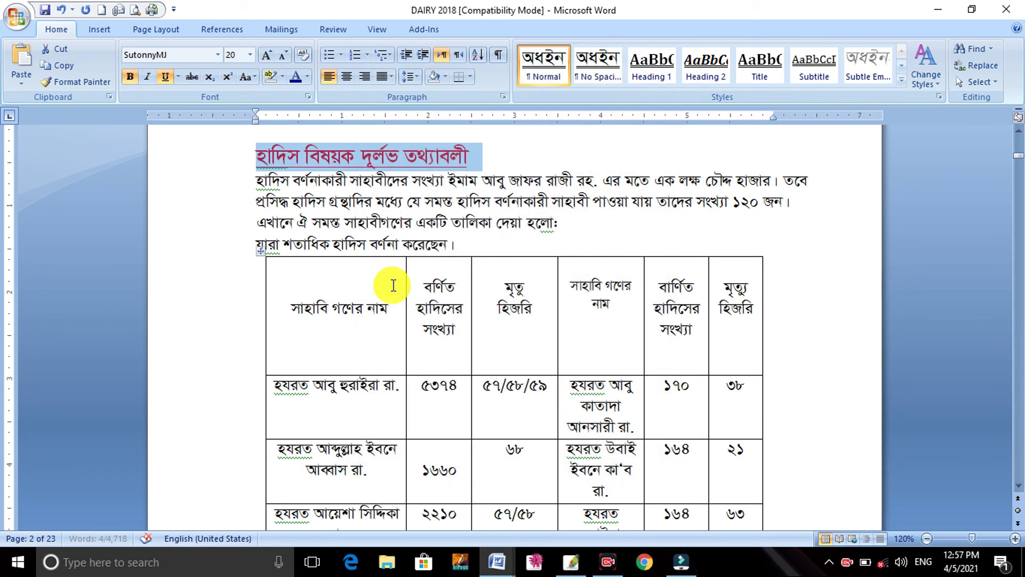
Change the heading text colour from red to blue.
{"action": "left_click", "coordinate": [522, 165]}
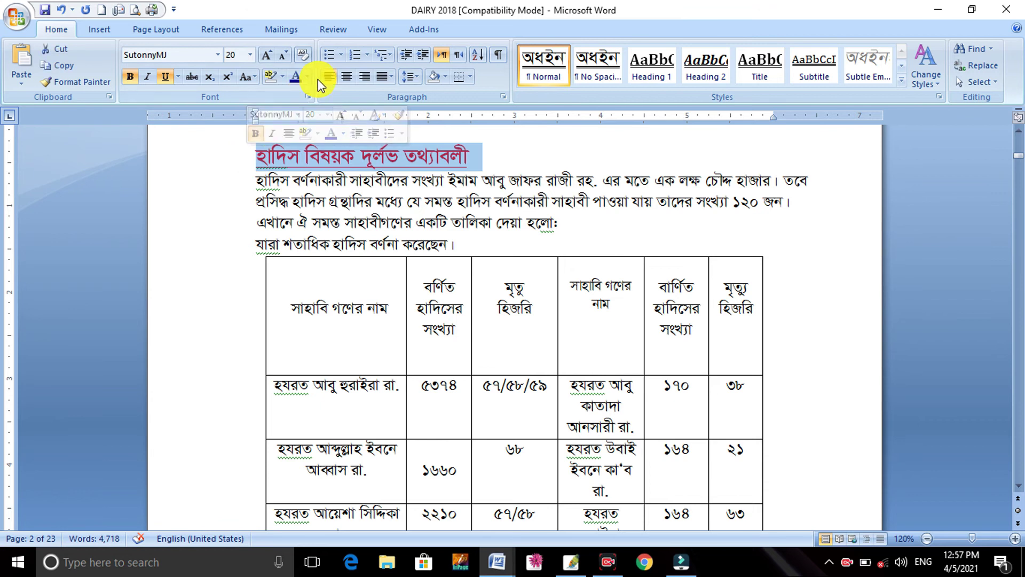
{"action": "left_click", "coordinate": [295, 76]}
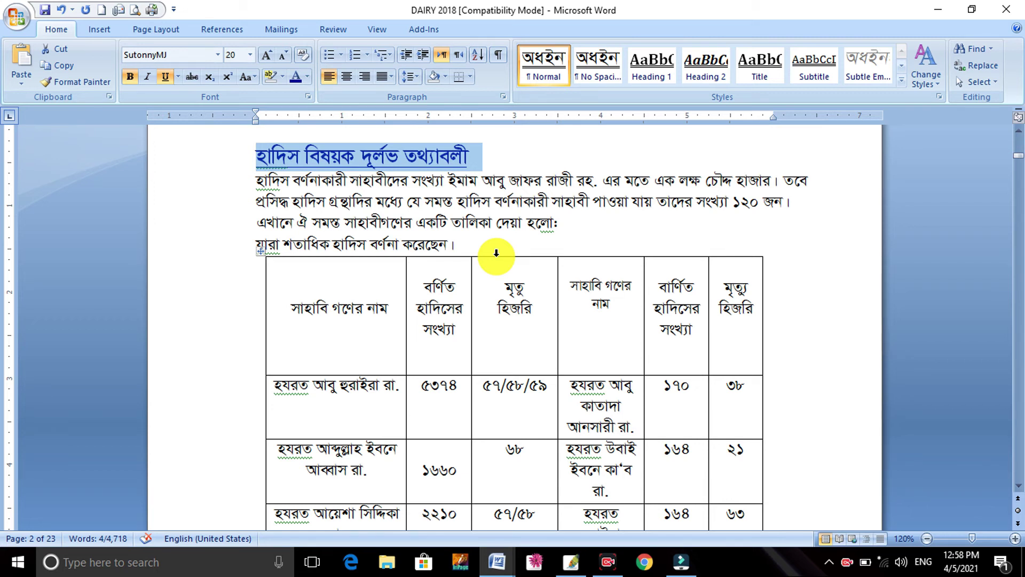
{"action": "left_click_drag", "start_coordinate": [248, 177], "coordinate": [514, 241]}
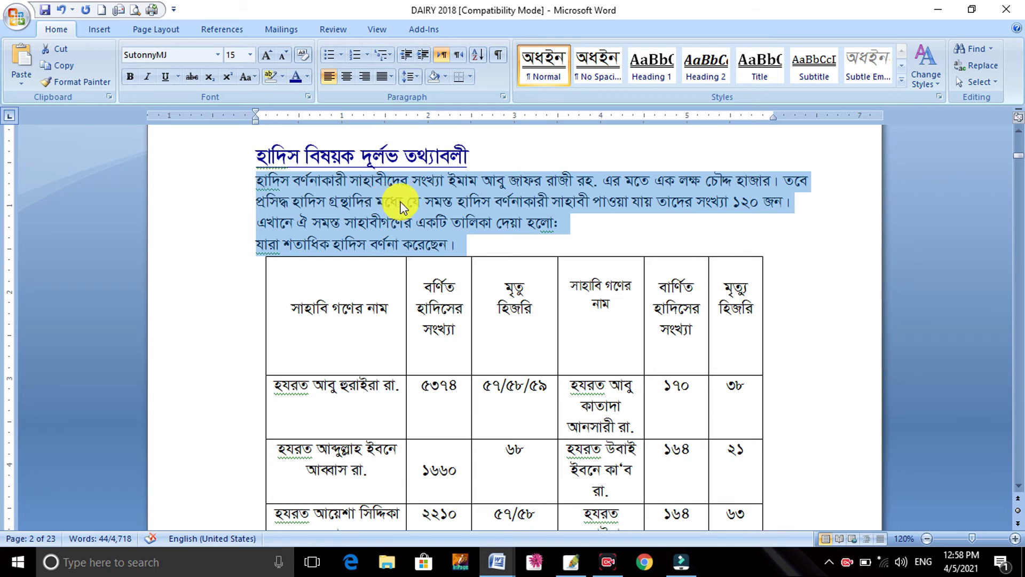
Give the heading and body text 2.0, 1.5 and 1.0 line spacing before settling on 1.15.
{"action": "mouse_move", "coordinate": [255, 156]}
{"action": "left_mouse_down"}
{"action": "mouse_move", "coordinate": [331, 204]}
{"action": "mouse_move", "coordinate": [508, 255]}
{"action": "left_mouse_up"}
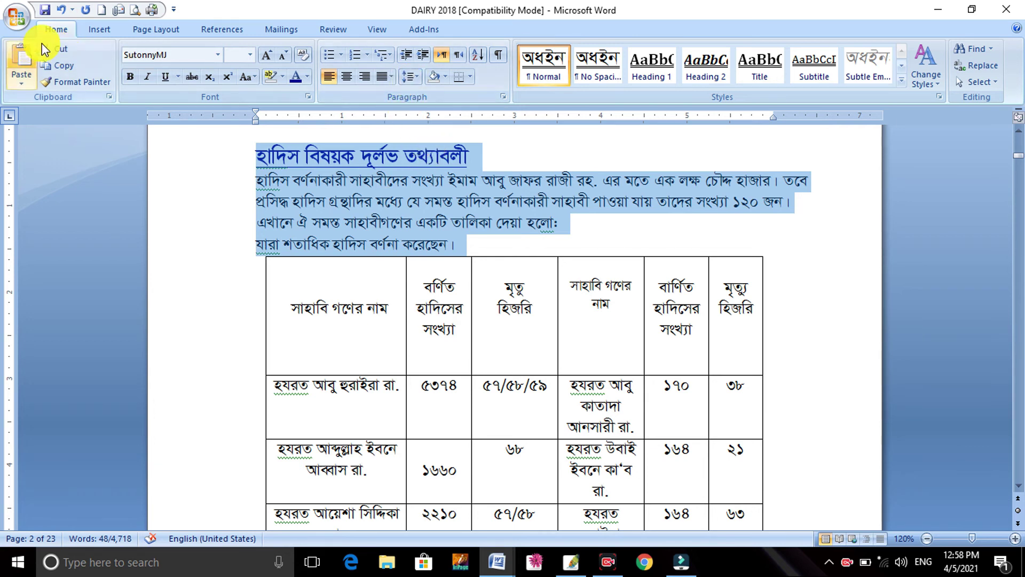
{"action": "left_click", "coordinate": [409, 79]}
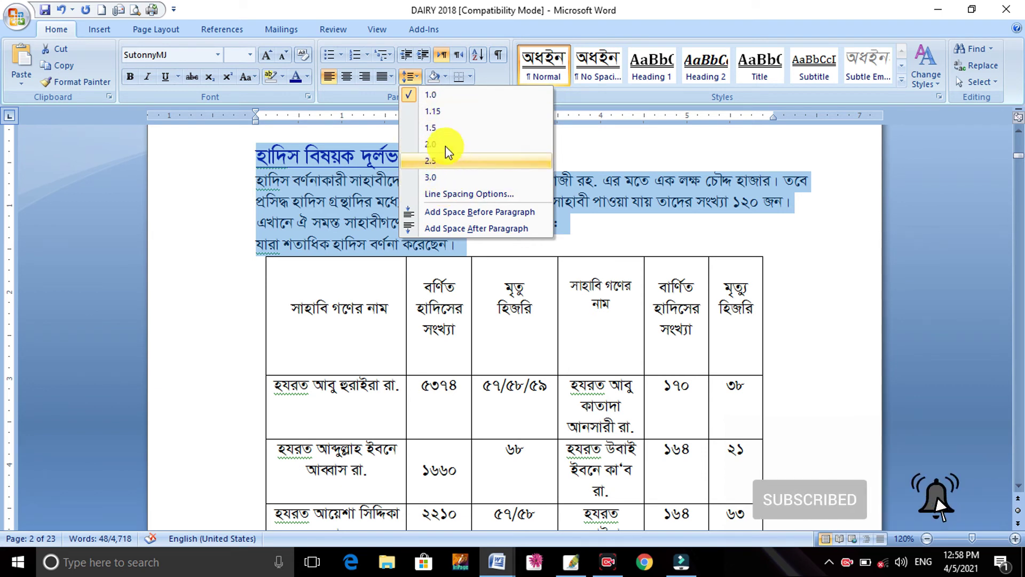
{"action": "left_click", "coordinate": [446, 144]}
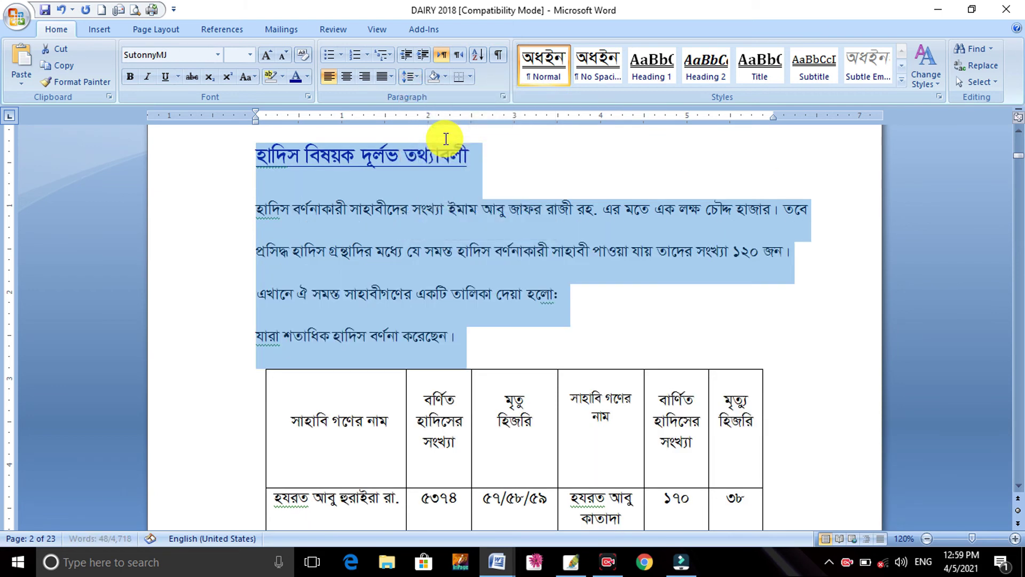
{"action": "left_click", "coordinate": [411, 76]}
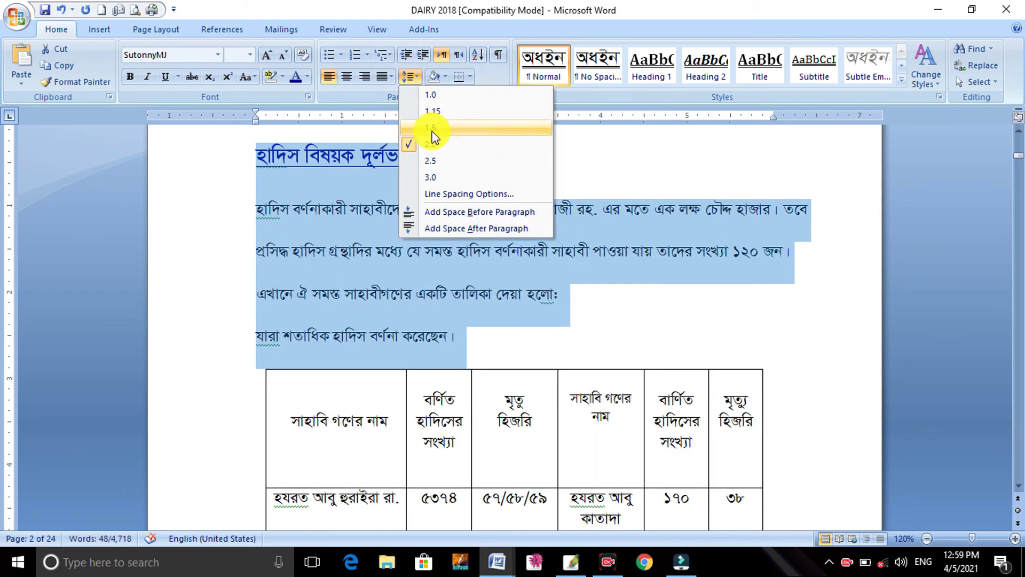
{"action": "left_click", "coordinate": [430, 128]}
{"action": "left_click", "coordinate": [411, 76]}
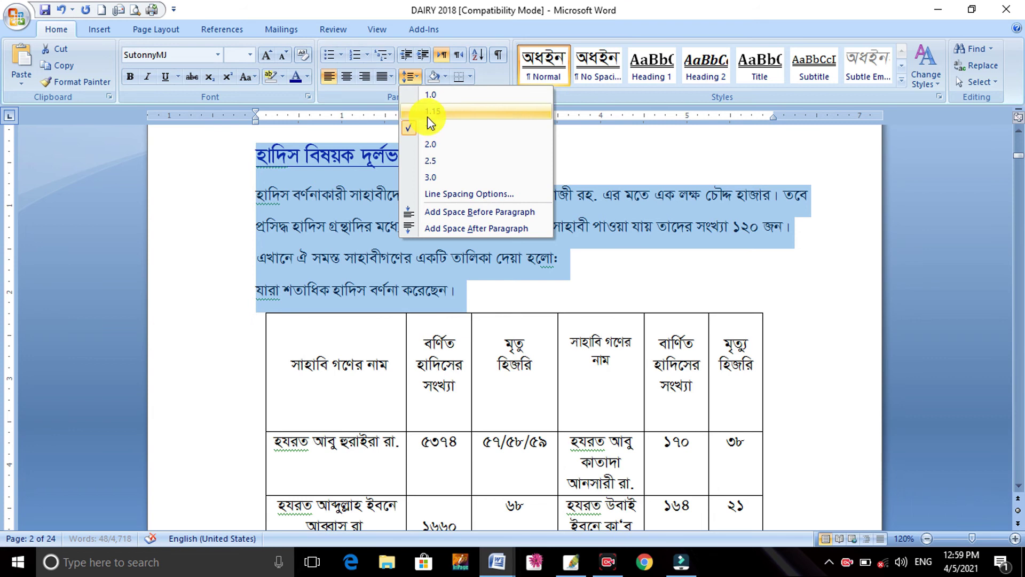
{"action": "left_click", "coordinate": [427, 114]}
{"action": "left_click", "coordinate": [411, 79]}
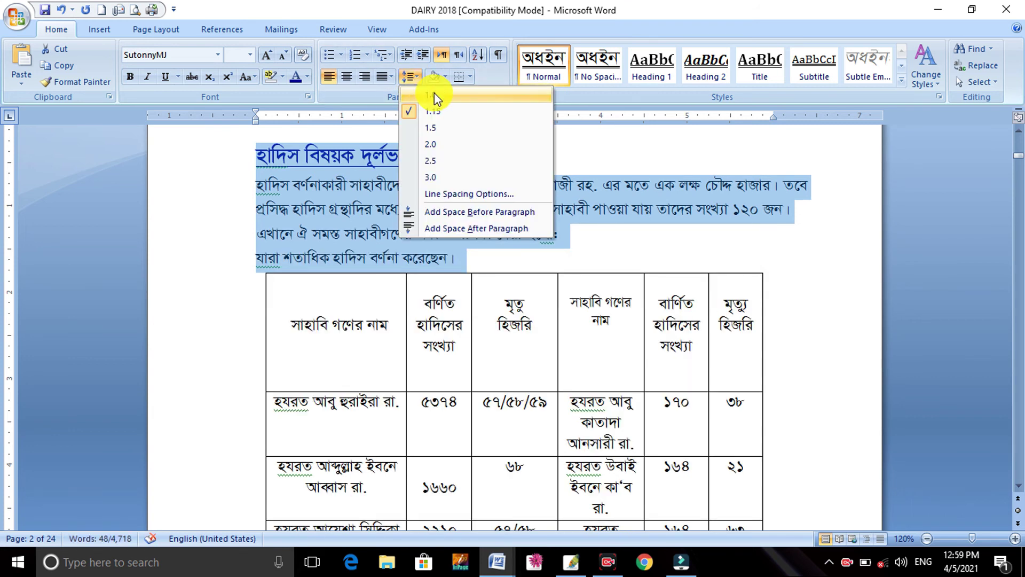
{"action": "left_click", "coordinate": [430, 96]}
{"action": "left_click", "coordinate": [412, 79]}
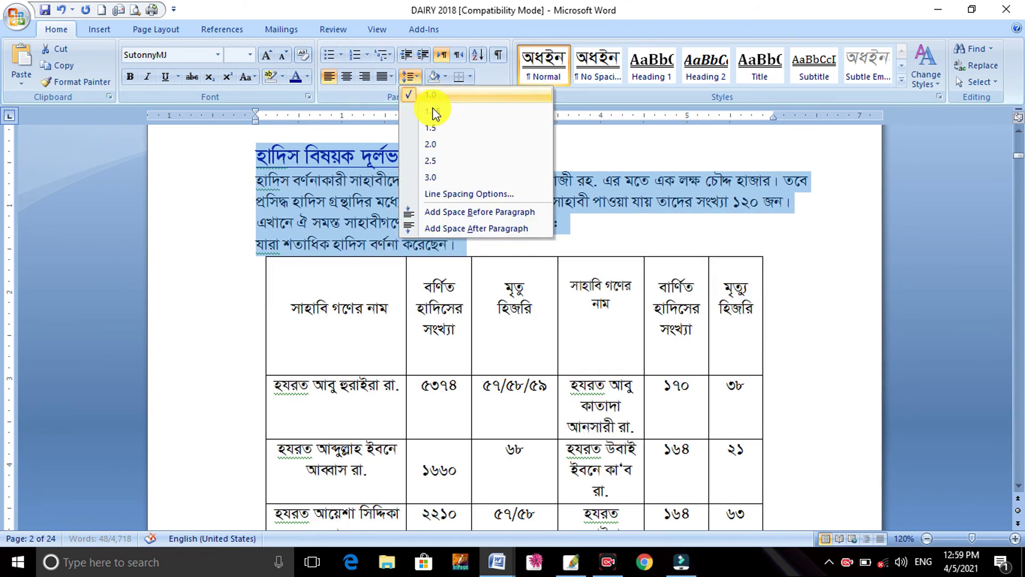
{"action": "left_click", "coordinate": [433, 111]}
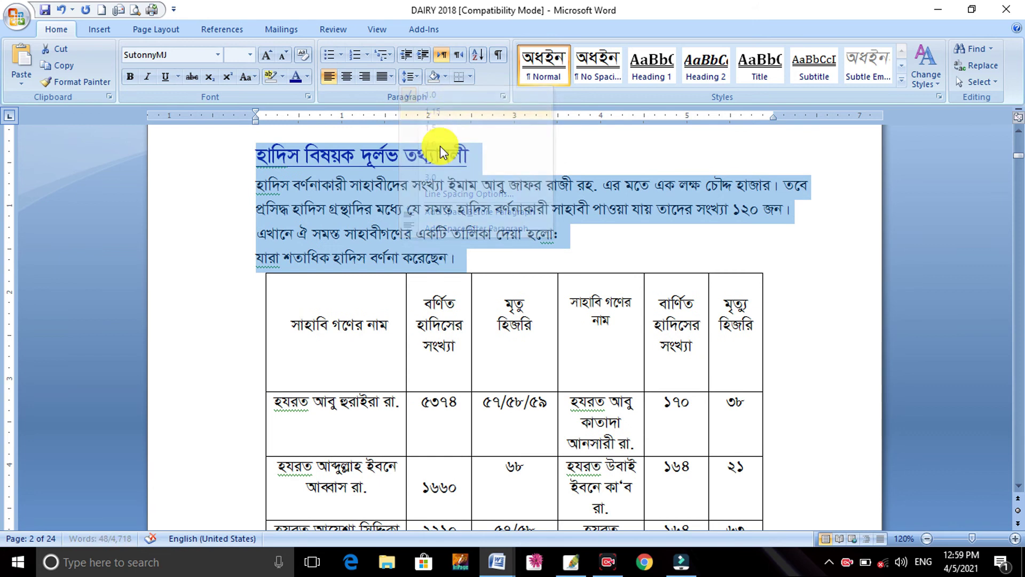
{"action": "left_click", "coordinate": [412, 238]}
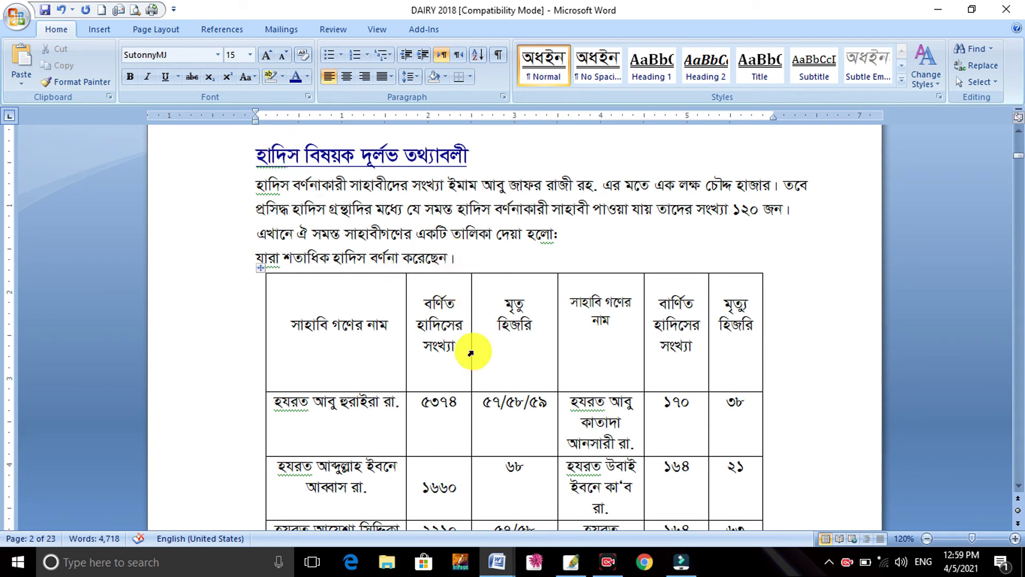
Try centre, right and left alignment on the heading, then centre it with Ctrl+E.
{"action": "left_click", "coordinate": [202, 158]}
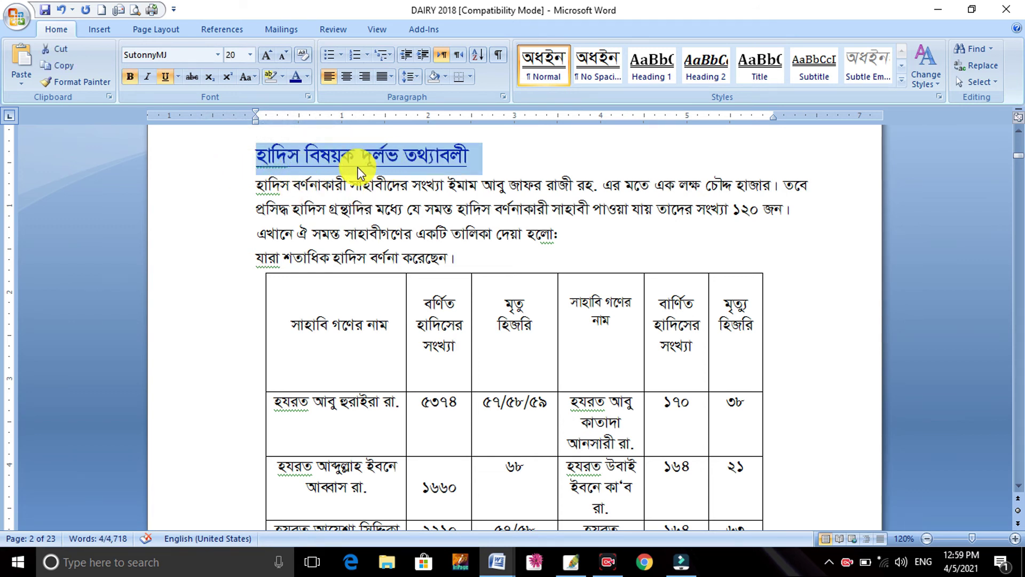
{"action": "scroll", "coordinate": [447, 201], "scroll_direction": "up", "scroll_amount": 2}
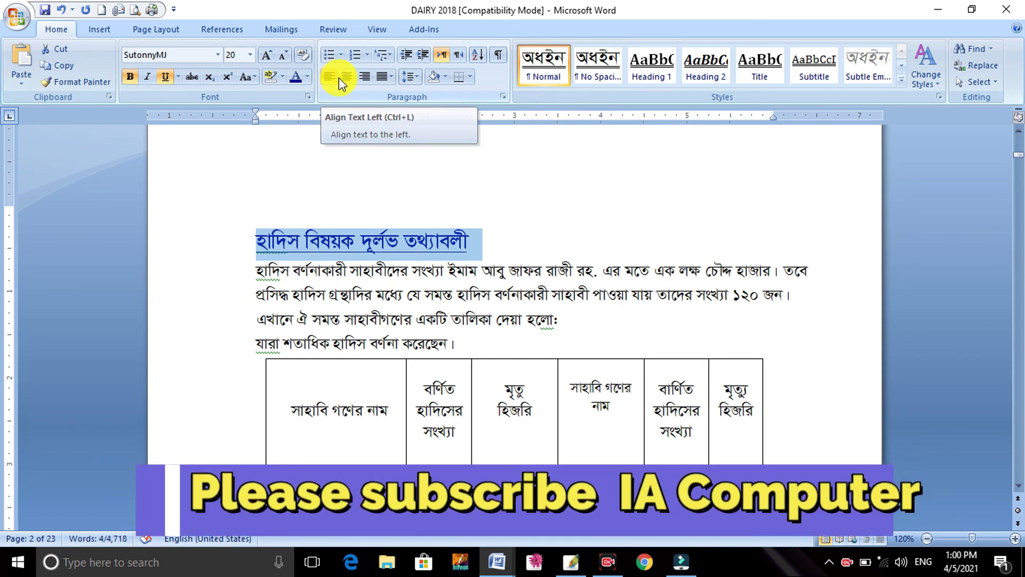
{"action": "left_click", "coordinate": [344, 76]}
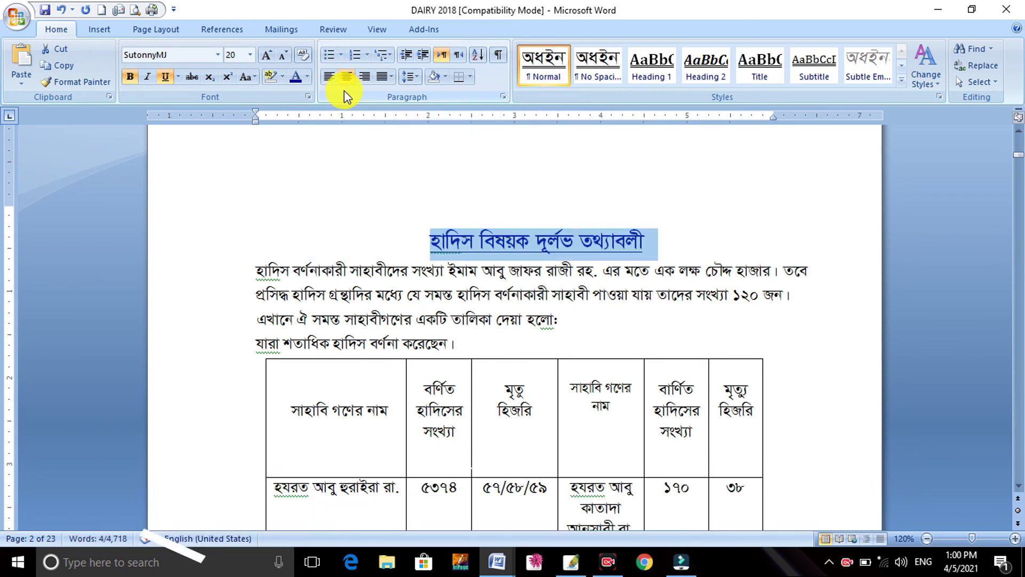
{"action": "left_click", "coordinate": [366, 77]}
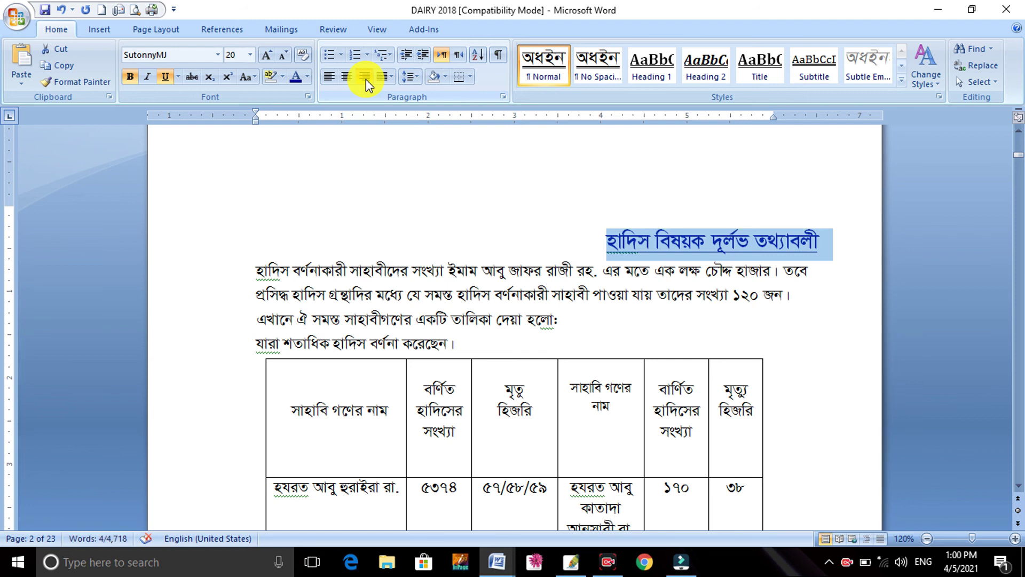
{"action": "left_click", "coordinate": [327, 77]}
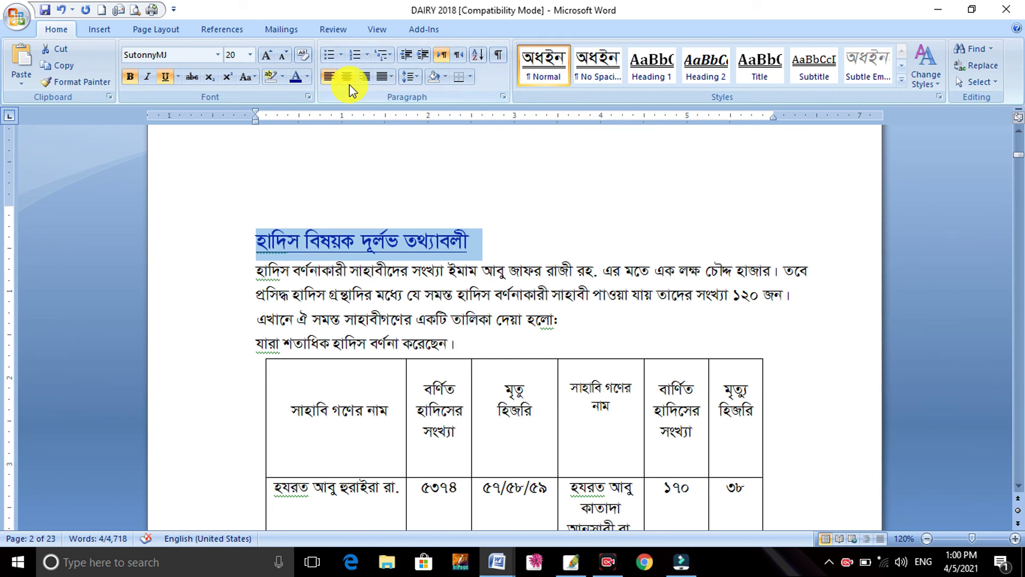
{"action": "key", "text": "ctrl+e"}
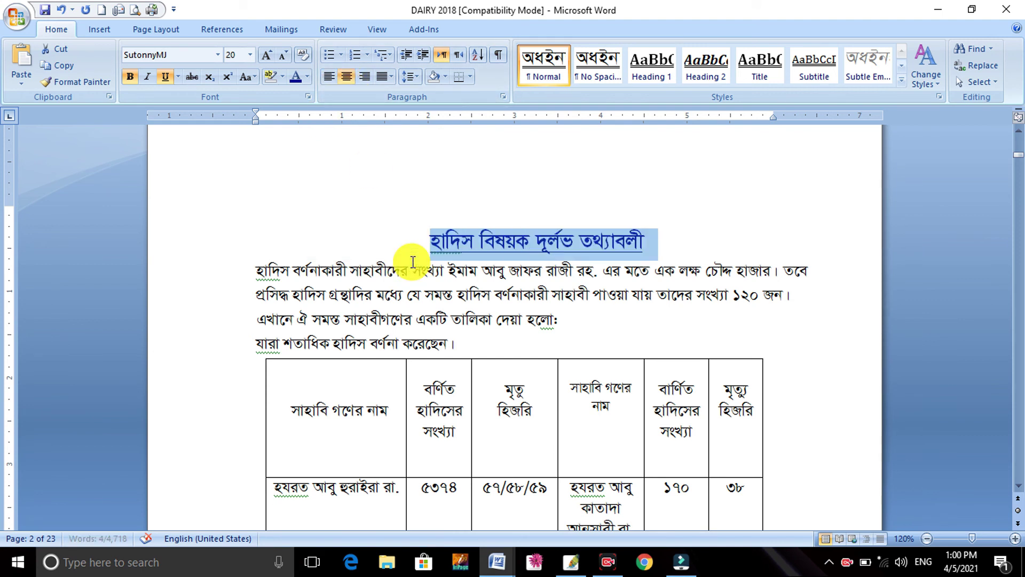
Undo an accidental text move and select the first three body lines above the table.
{"action": "left_click", "coordinate": [555, 319]}
{"action": "left_click", "coordinate": [234, 272]}
{"action": "left_click_drag", "start_coordinate": [258, 271], "coordinate": [391, 342]}
{"action": "key", "text": "ctrl+z"}
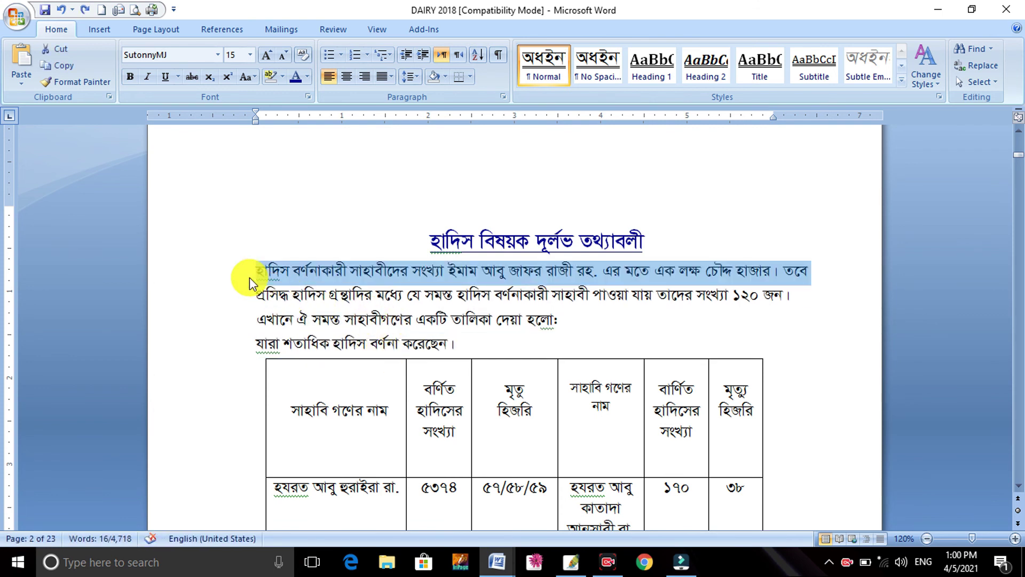
{"action": "left_click", "coordinate": [256, 267]}
{"action": "left_click_drag", "start_coordinate": [256, 269], "coordinate": [497, 344]}
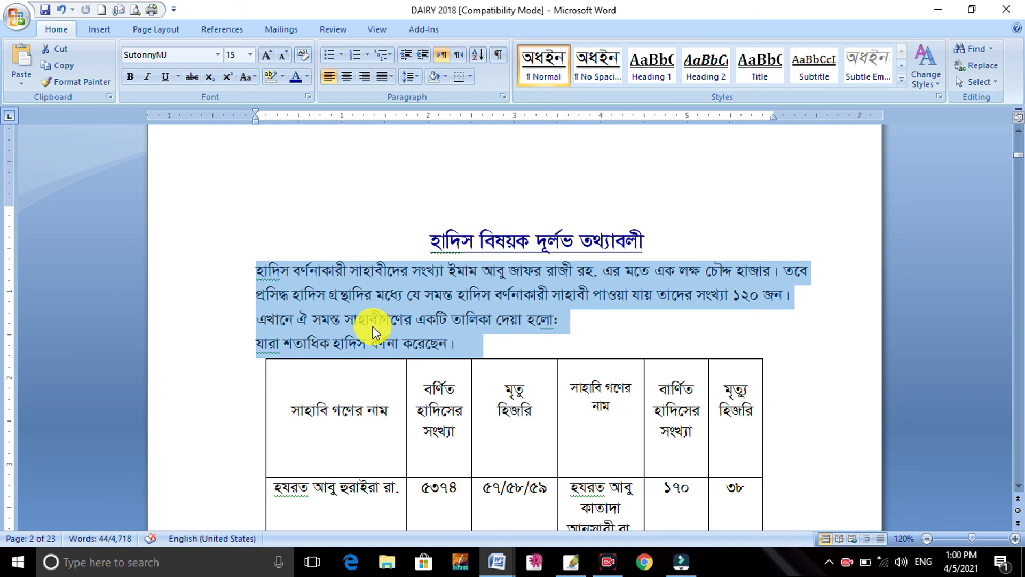
{"action": "left_click_drag", "start_coordinate": [374, 331], "coordinate": [542, 313]}
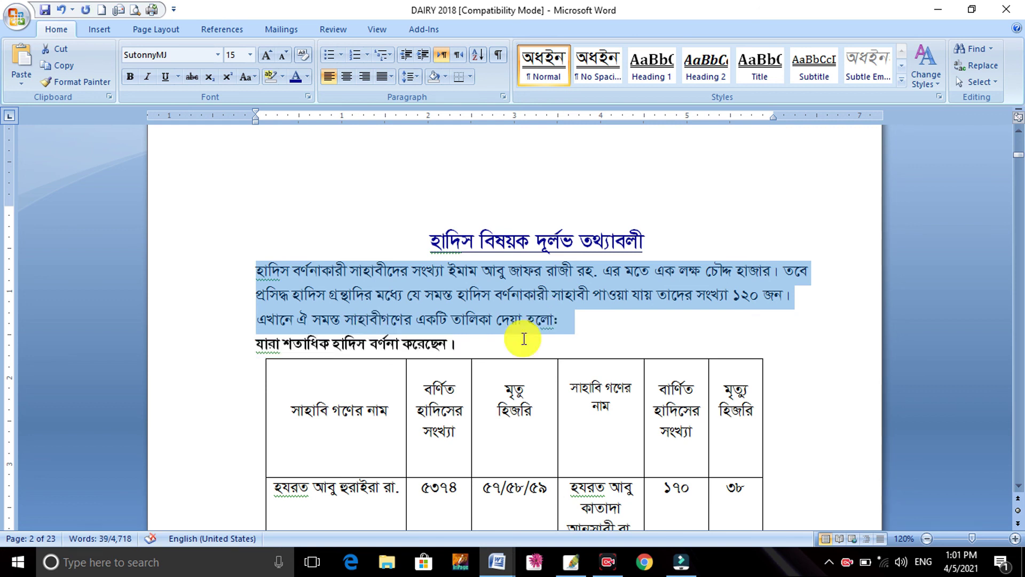
Justify the selected intro lines, undo it, then reapply justification with Ctrl+J.
{"action": "left_click", "coordinate": [386, 84]}
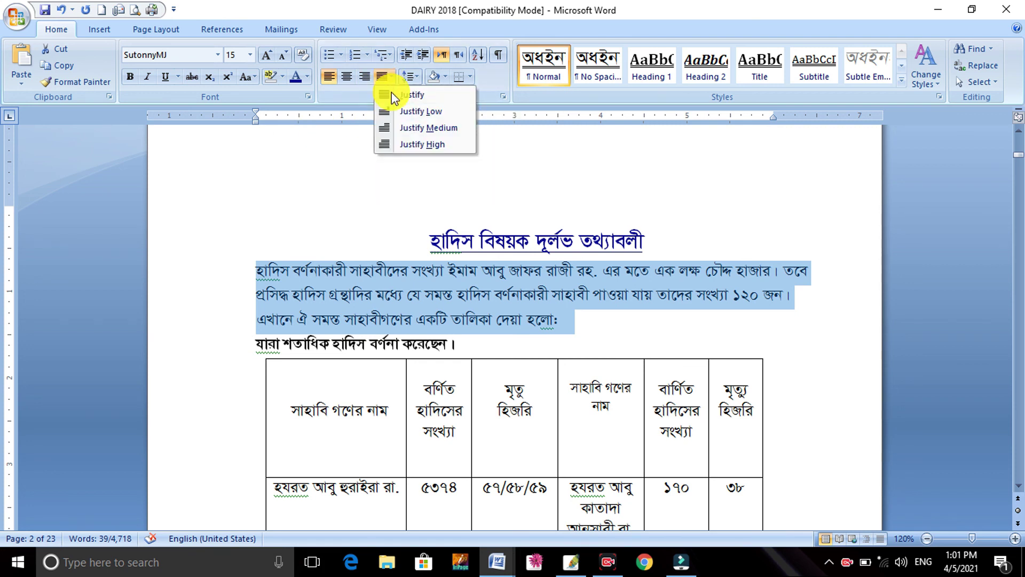
{"action": "left_click", "coordinate": [401, 96]}
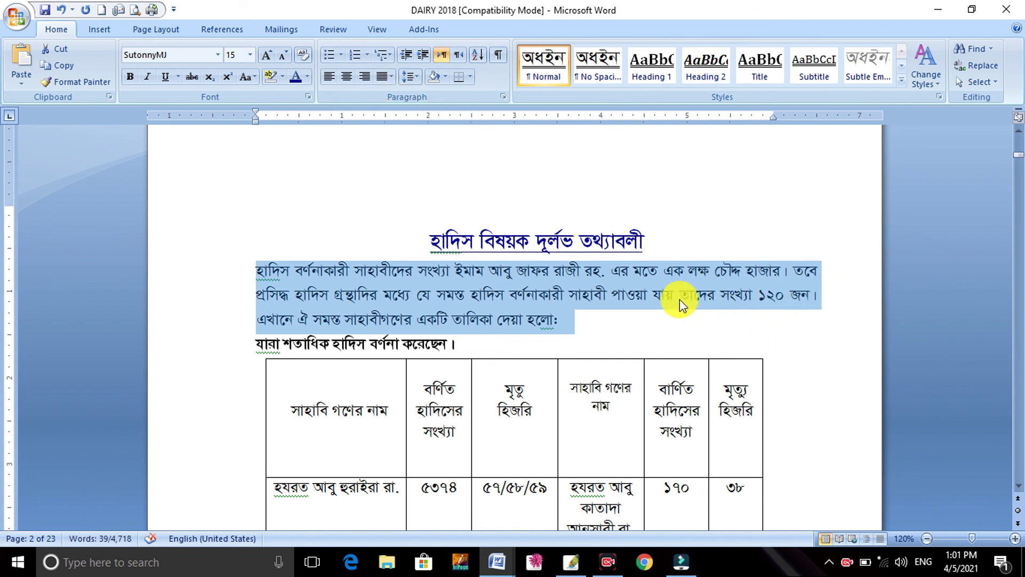
{"action": "key", "text": "ctrl+z"}
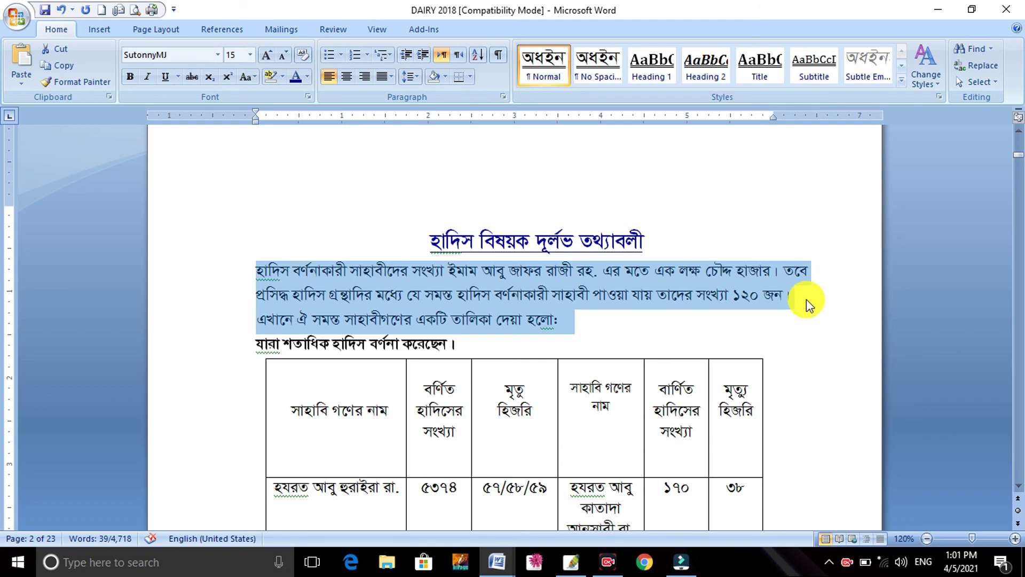
{"action": "key", "text": "ctrl+j"}
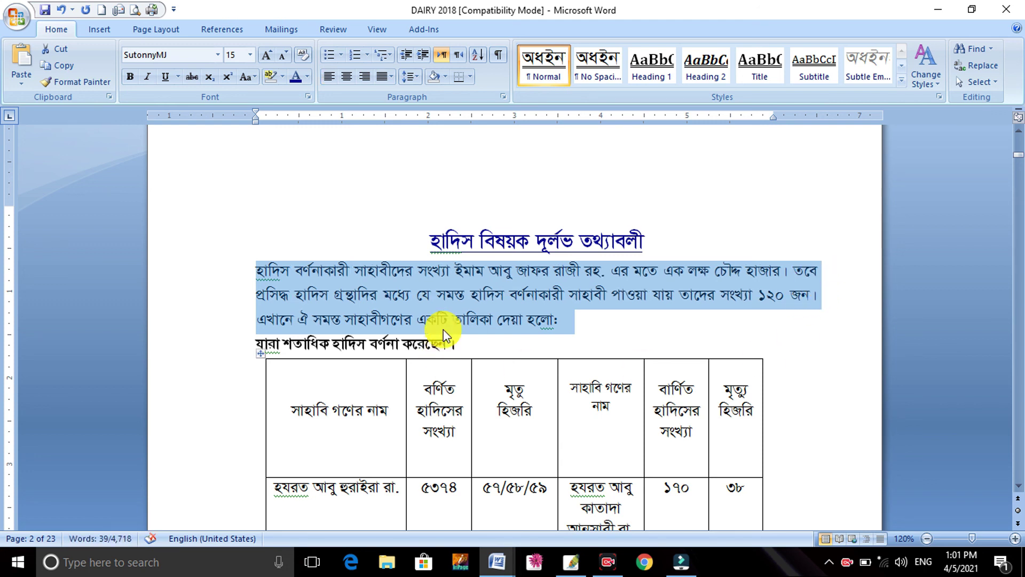
Scroll the page to review the justified paragraph and deselect it.
{"action": "scroll", "coordinate": [514, 311], "scroll_direction": "down", "scroll_amount": 3}
{"action": "scroll", "coordinate": [521, 340], "scroll_direction": "down", "scroll_amount": 3}
{"action": "scroll", "coordinate": [525, 356], "scroll_direction": "down", "scroll_amount": 3}
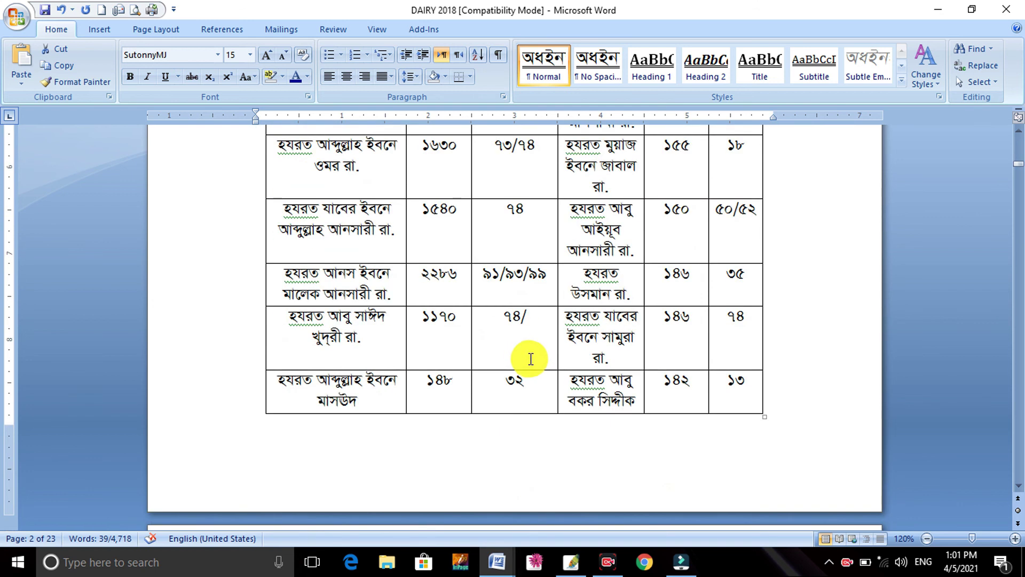
{"action": "scroll", "coordinate": [525, 355], "scroll_direction": "down", "scroll_amount": 3}
{"action": "scroll", "coordinate": [533, 376], "scroll_direction": "down", "scroll_amount": 3}
{"action": "scroll", "coordinate": [537, 378], "scroll_direction": "up", "scroll_amount": 5}
{"action": "scroll", "coordinate": [535, 374], "scroll_direction": "up", "scroll_amount": 5}
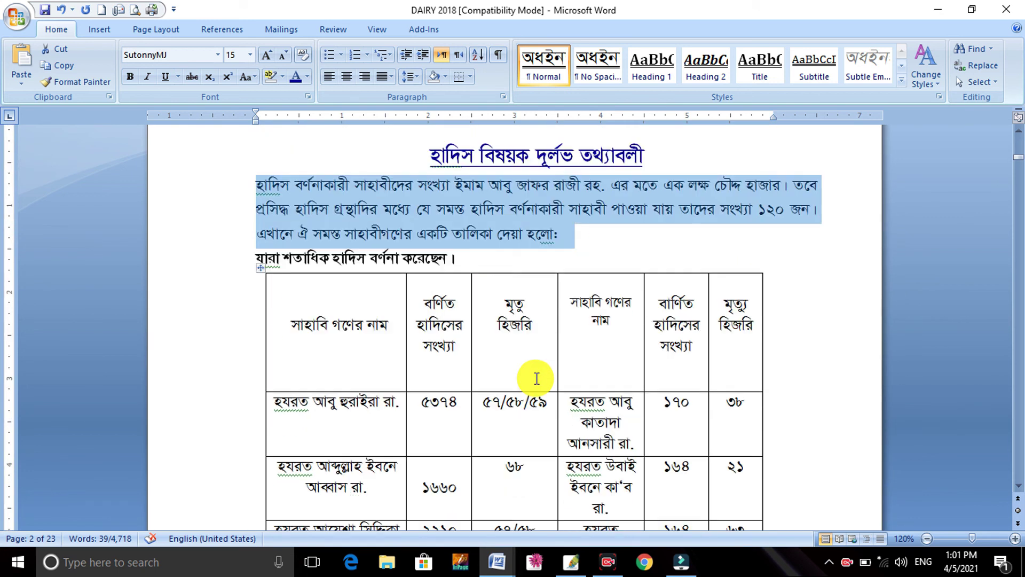
{"action": "scroll", "coordinate": [534, 368], "scroll_direction": "up", "scroll_amount": 3}
{"action": "scroll", "coordinate": [533, 362], "scroll_direction": "down", "scroll_amount": 2}
{"action": "left_click", "coordinate": [532, 343]}
{"action": "left_click", "coordinate": [575, 321]}
{"action": "left_click", "coordinate": [466, 348]}
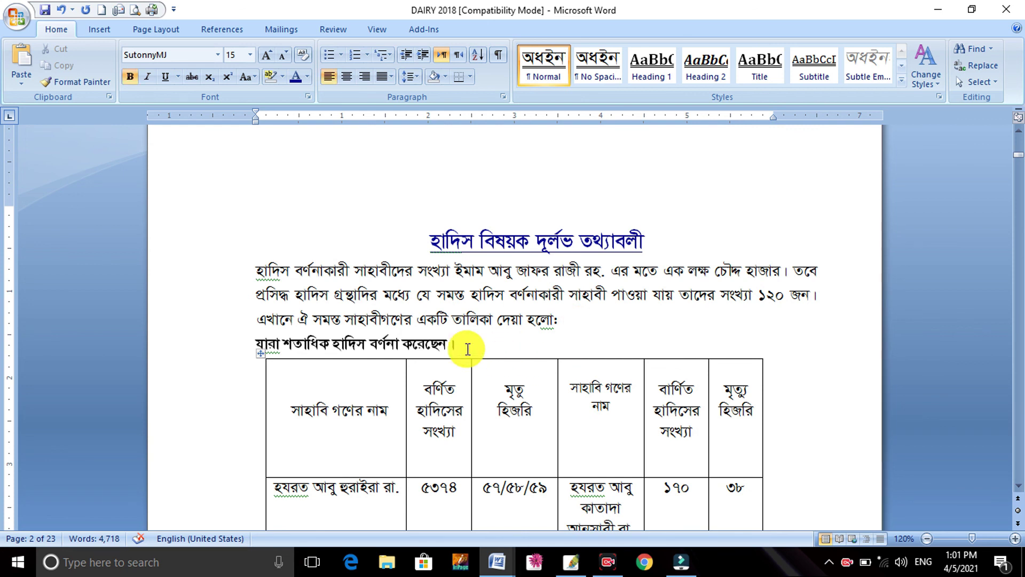